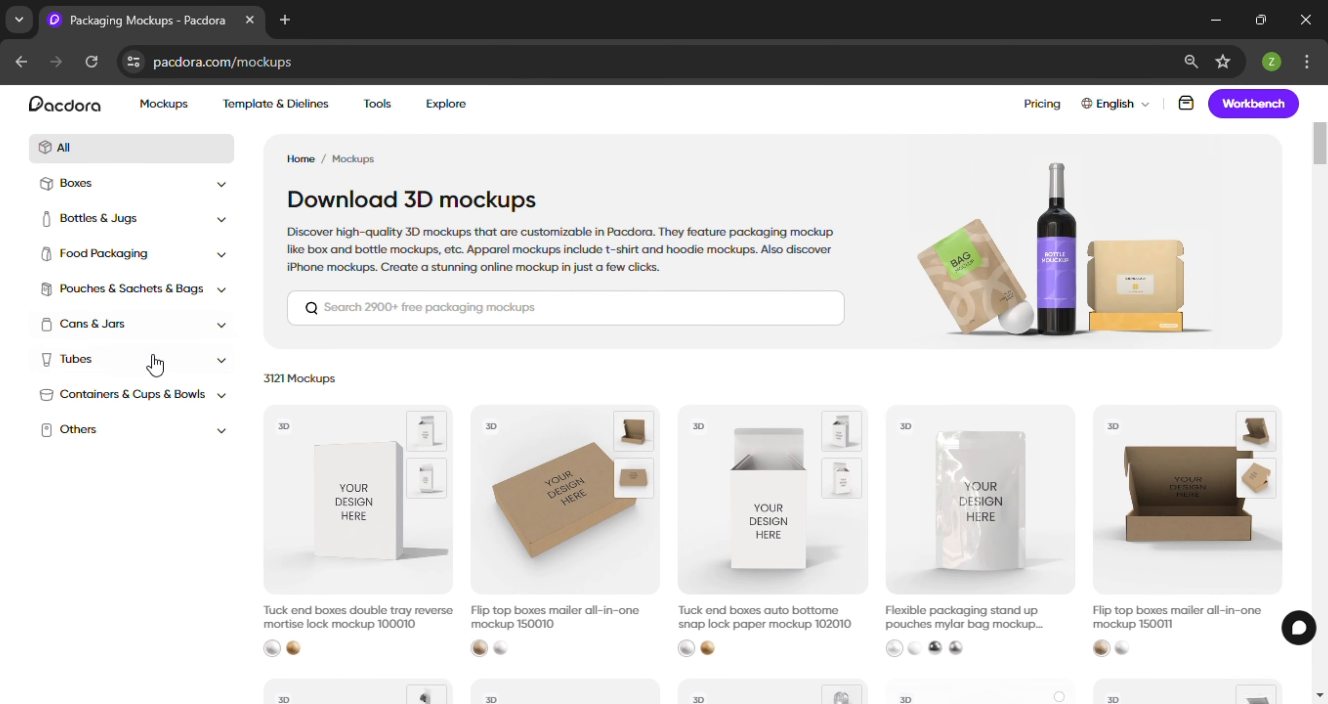
# Show the Cosmetic Tubes category of the Tubes mockups and look through its models.
pyautogui.click(218, 360)
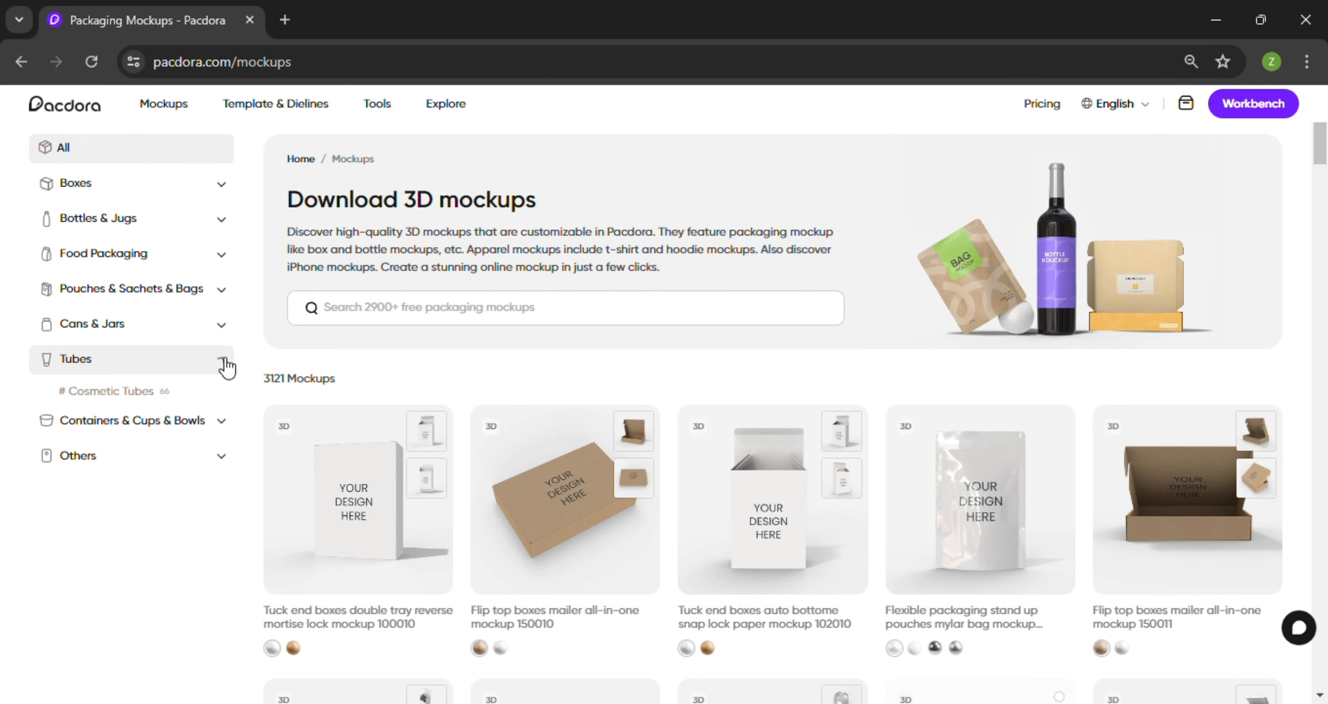
pyautogui.click(146, 401)
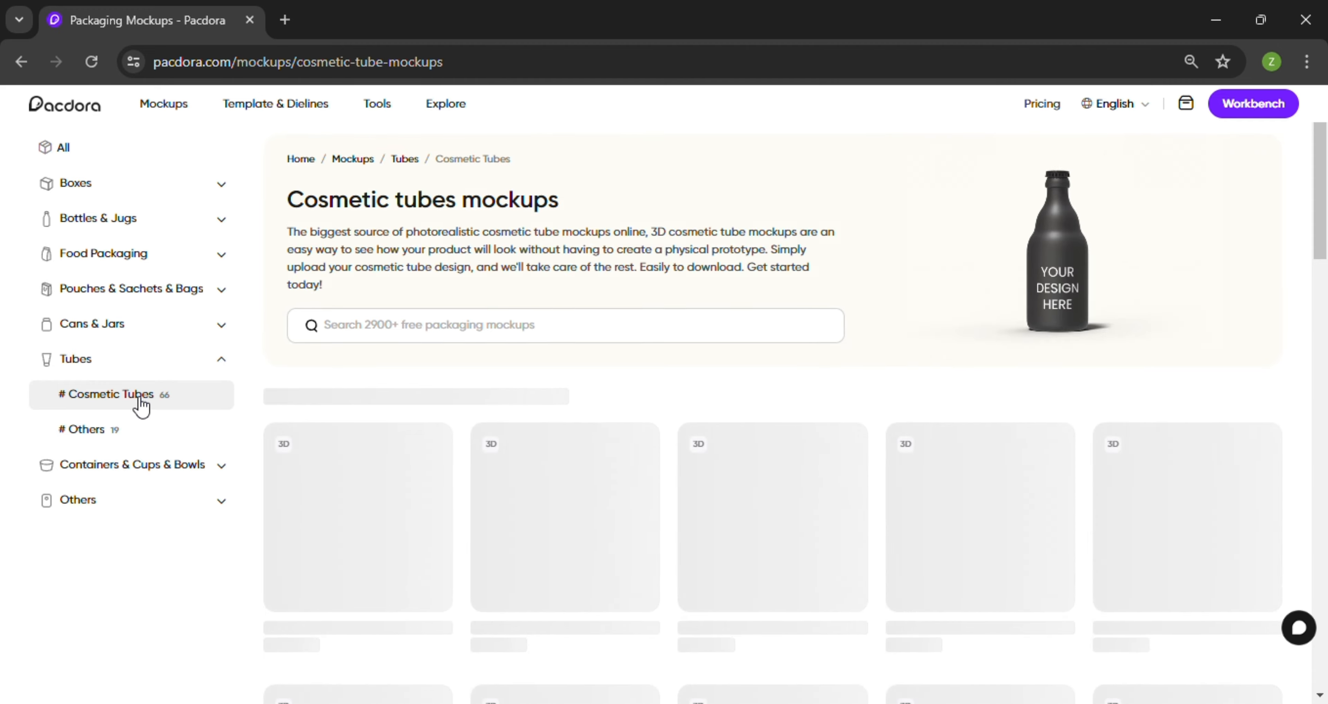
pyautogui.scroll(-8, 424, 288)
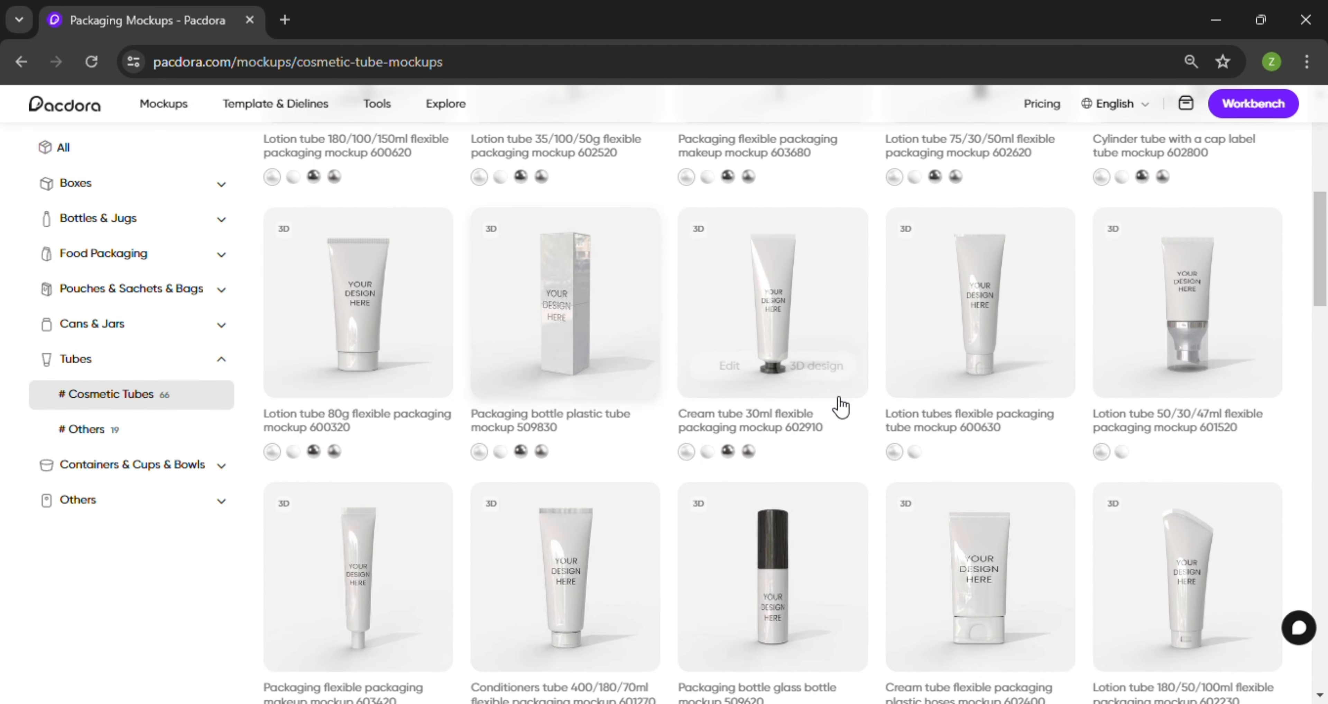
pyautogui.scroll(-20, 1174, 451)
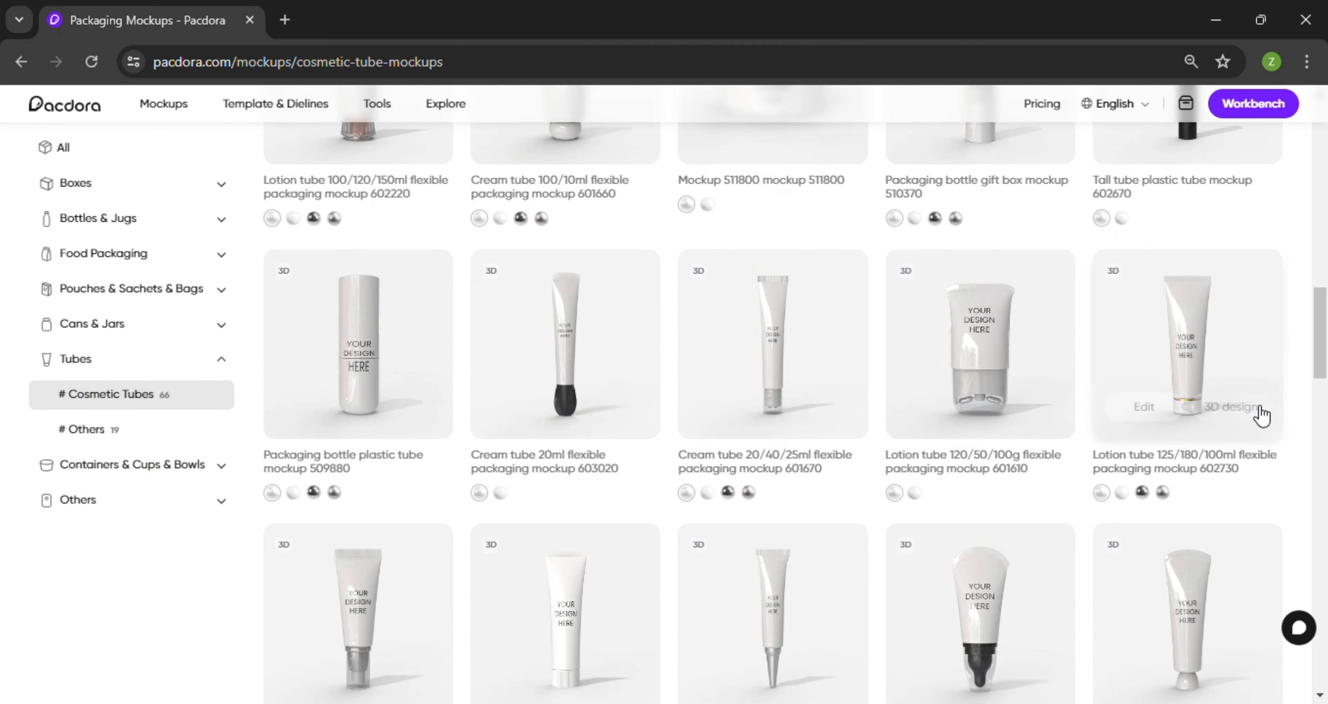
pyautogui.scroll(-15, 1310, 508)
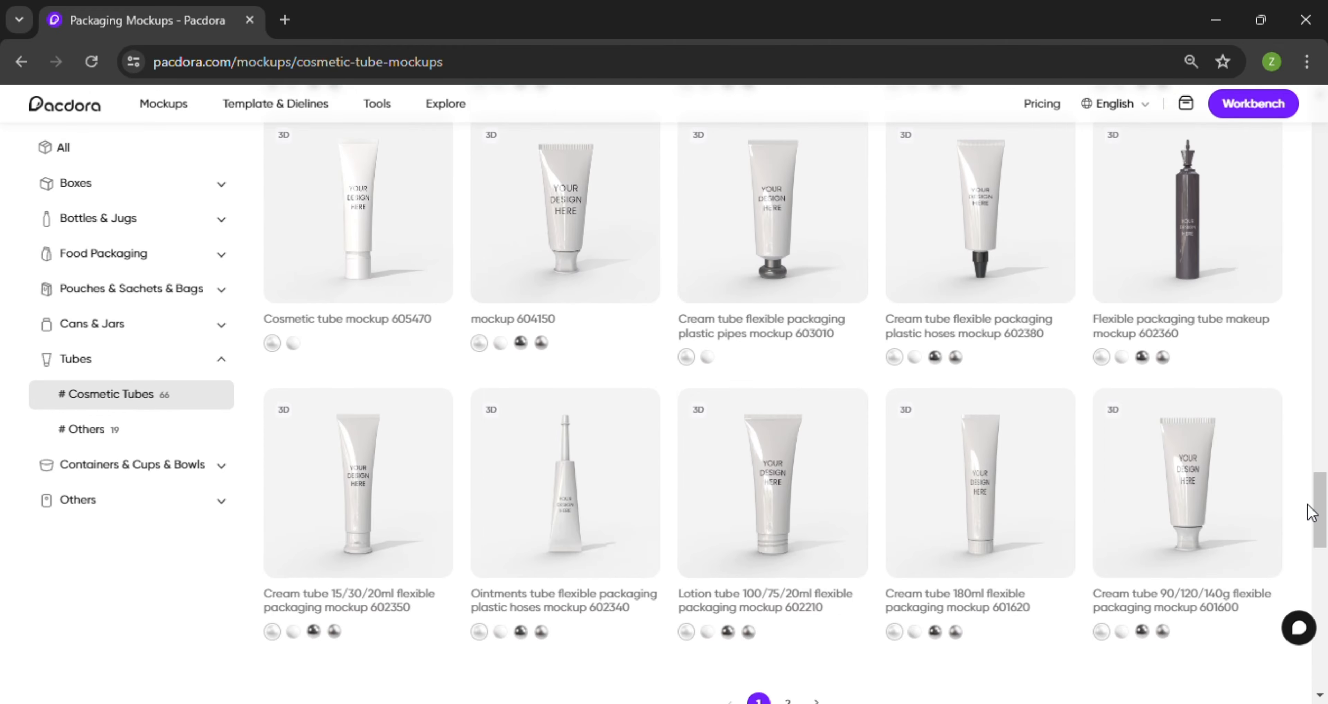
pyautogui.scroll(12, 1313, 507)
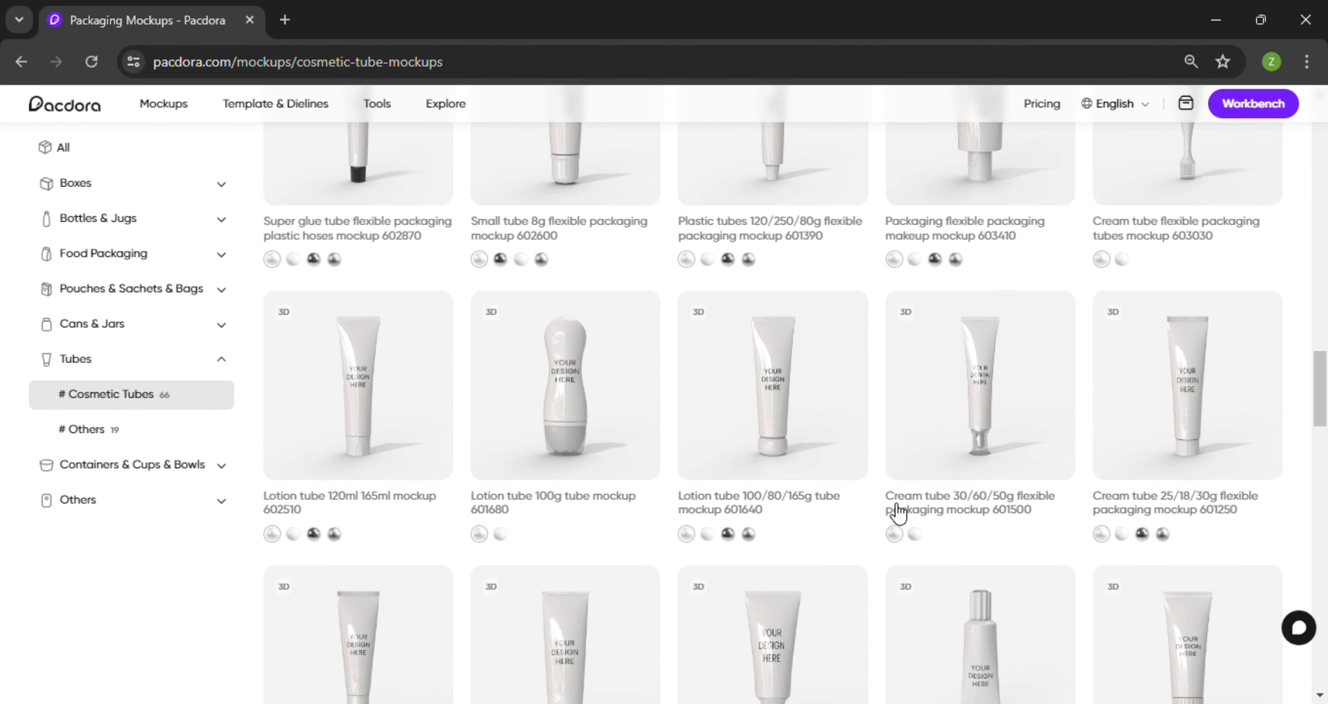
# Start a 3D design from the lotion tube 180/100/150ml flexible packaging mockup 600620.
pyautogui.moveTo(484, 462)
pyautogui.scroll(15, 484, 463)
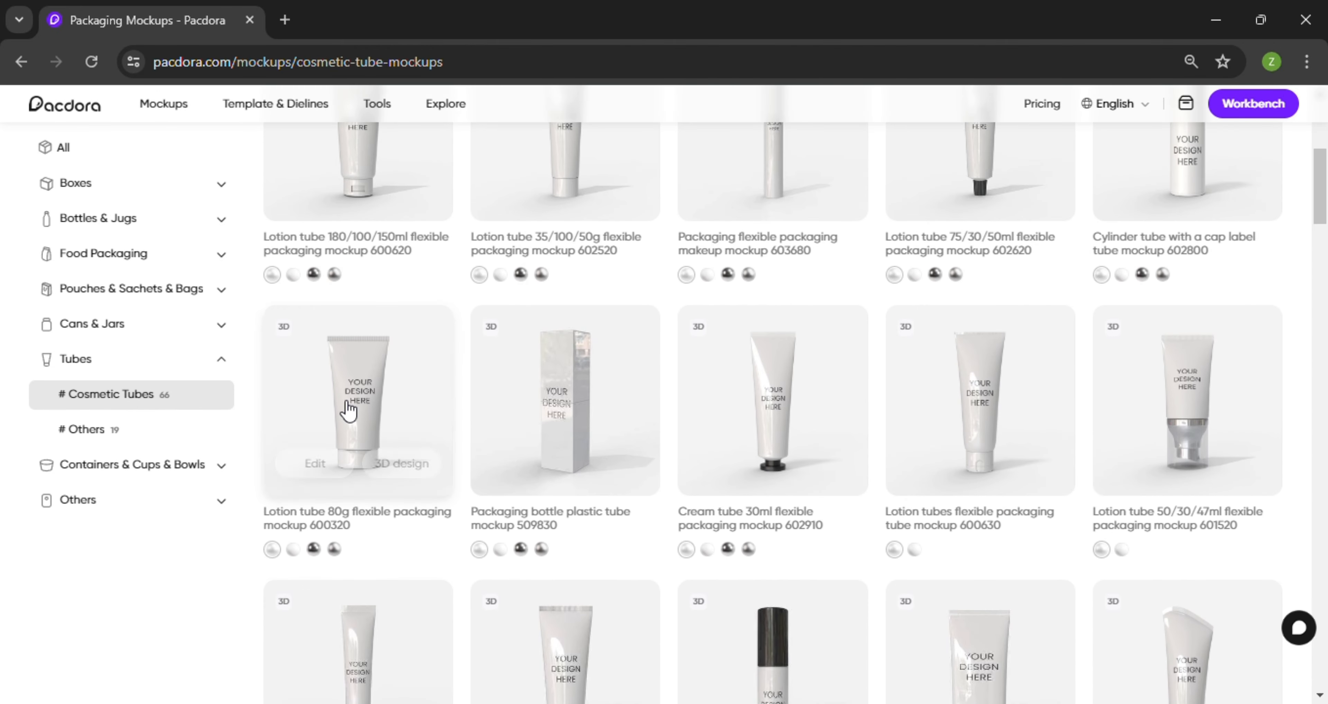
pyautogui.scroll(1, 366, 397)
pyautogui.moveTo(386, 459)
pyautogui.scroll(-1, 386, 459)
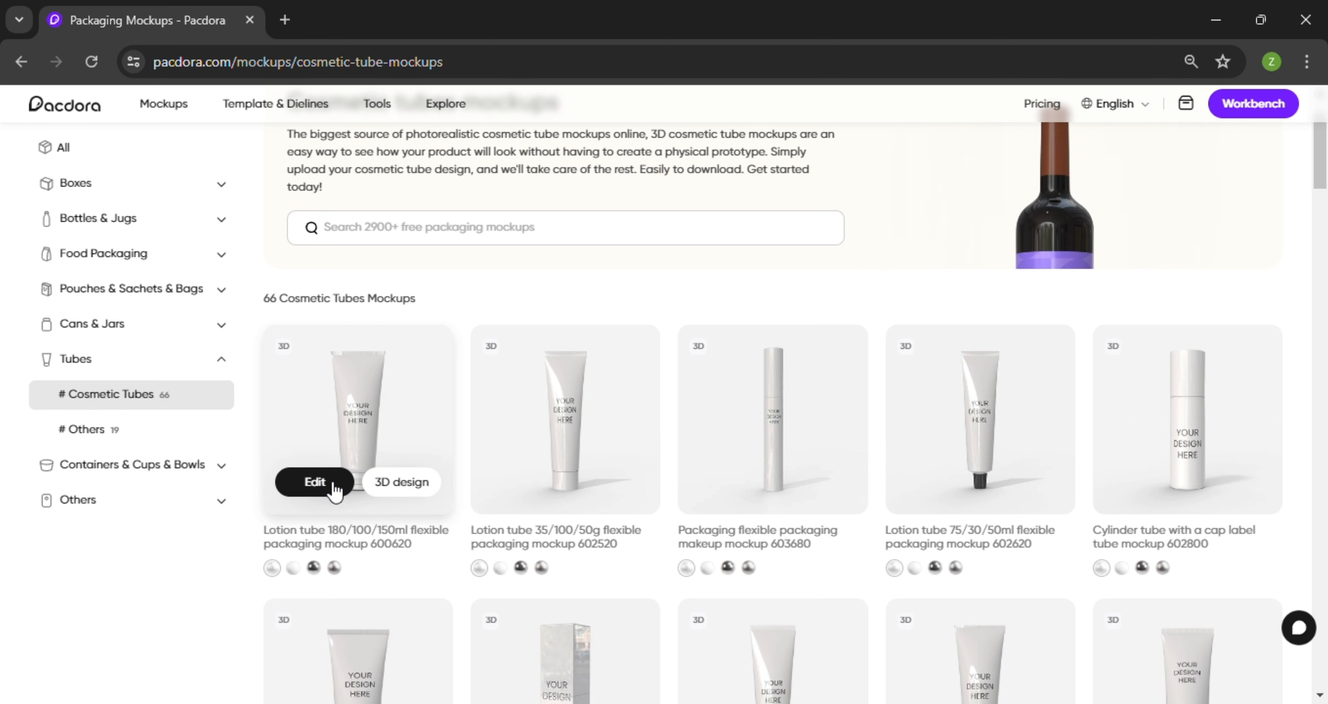
pyautogui.click(384, 484)
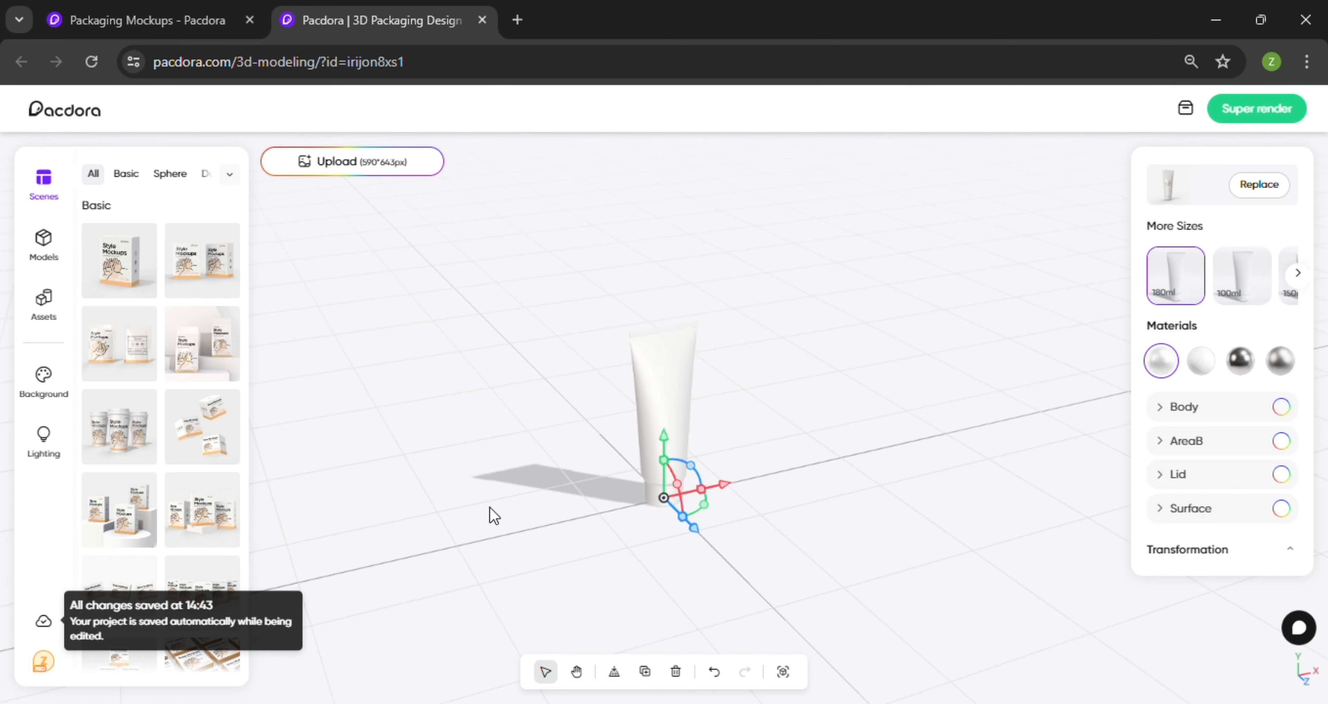
# Open the tube's artwork editor and fit the pink Pure Nature pattern image over the 78 × 170 mm front panel.
pyautogui.moveTo(823, 472); pyautogui.dragTo(747, 445)
pyautogui.click(747, 445)
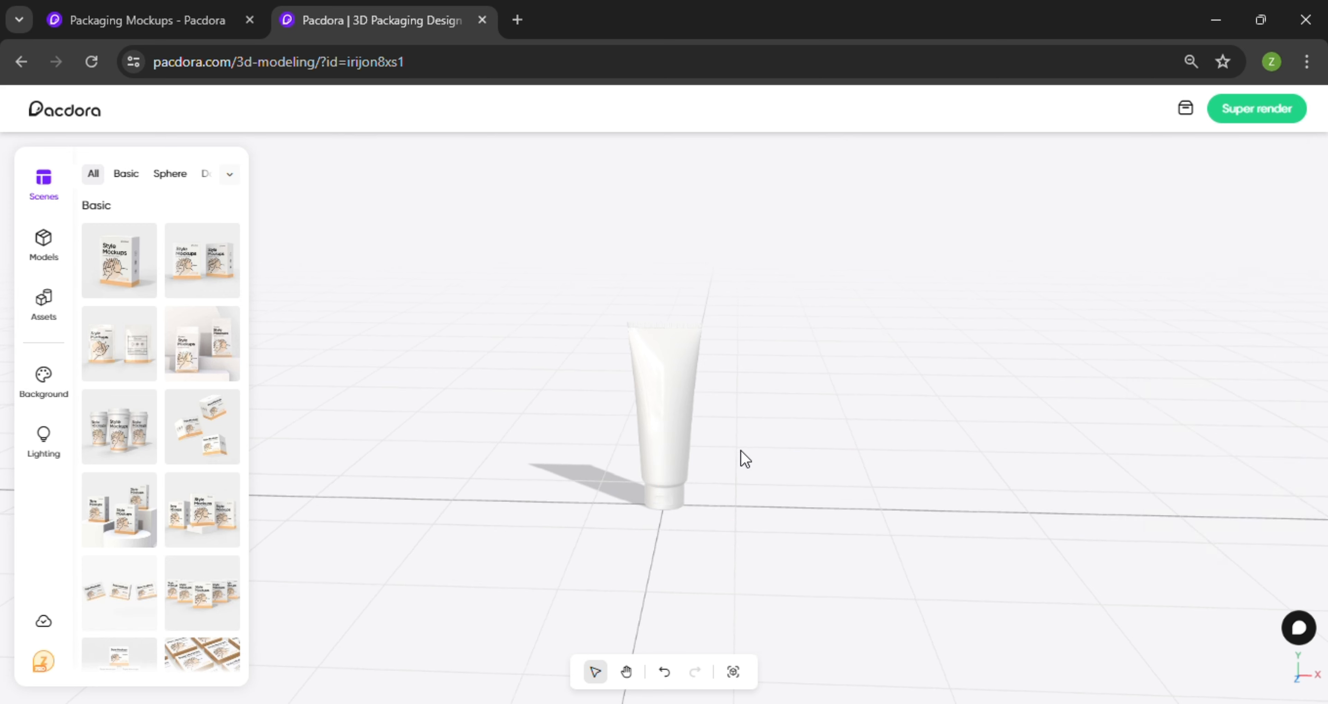
pyautogui.click(673, 424)
pyautogui.moveTo(870, 484)
pyautogui.mouseDown()
pyautogui.moveTo(832, 487)
pyautogui.moveTo(860, 478)
pyautogui.mouseUp()
pyautogui.scroll(1, 651, 439)
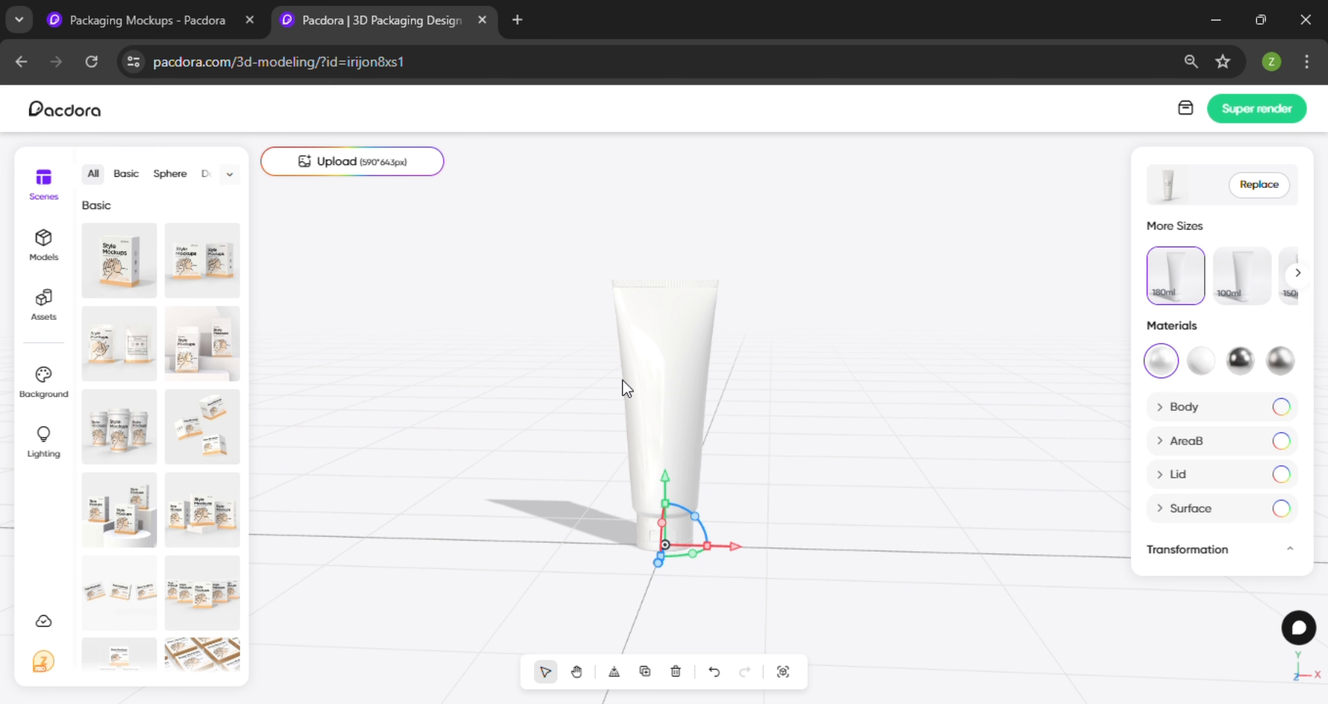
pyautogui.click(347, 164)
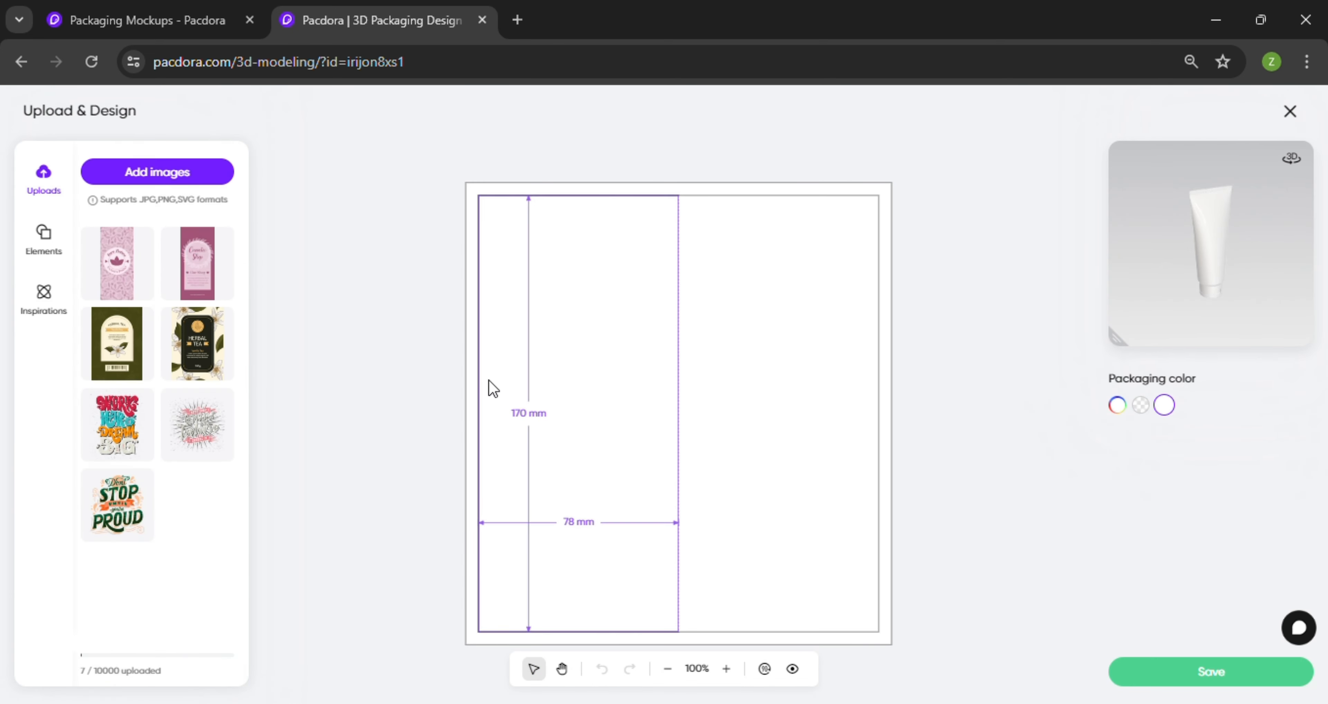
pyautogui.moveTo(153, 261)
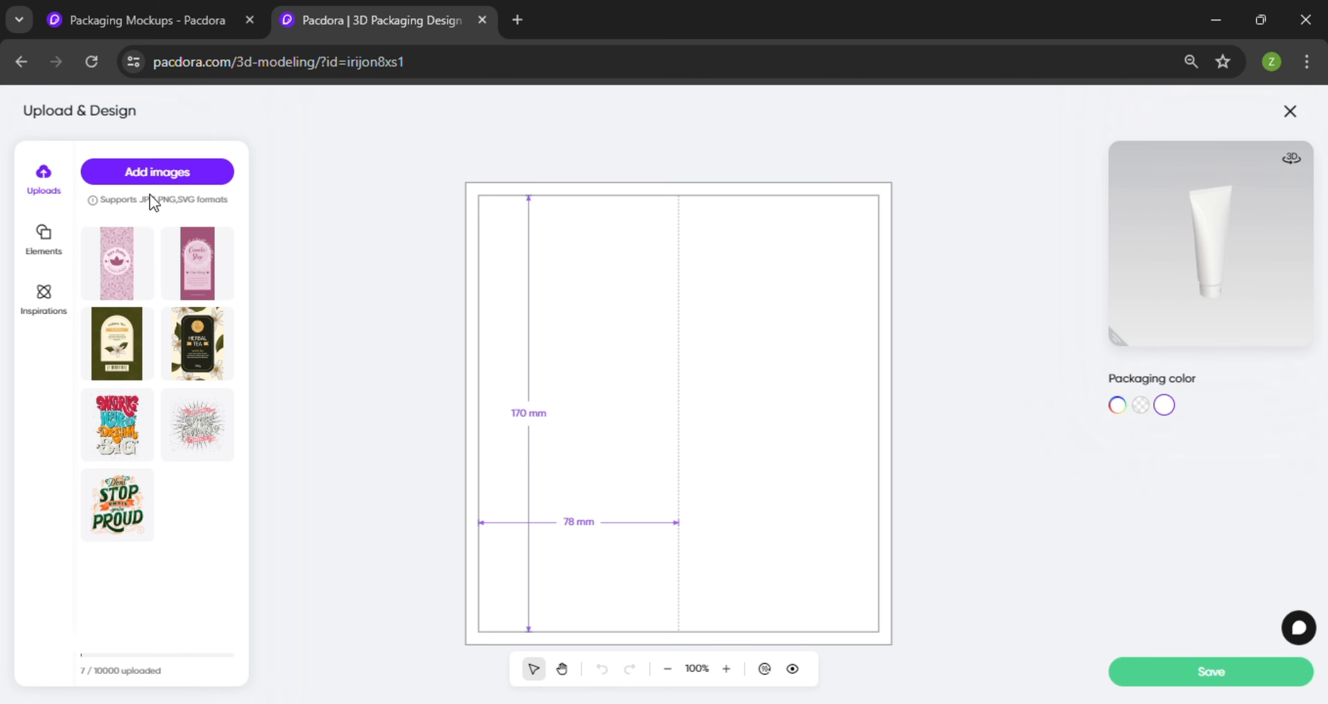
pyautogui.click(136, 263)
pyautogui.moveTo(743, 411); pyautogui.dragTo(645, 409)
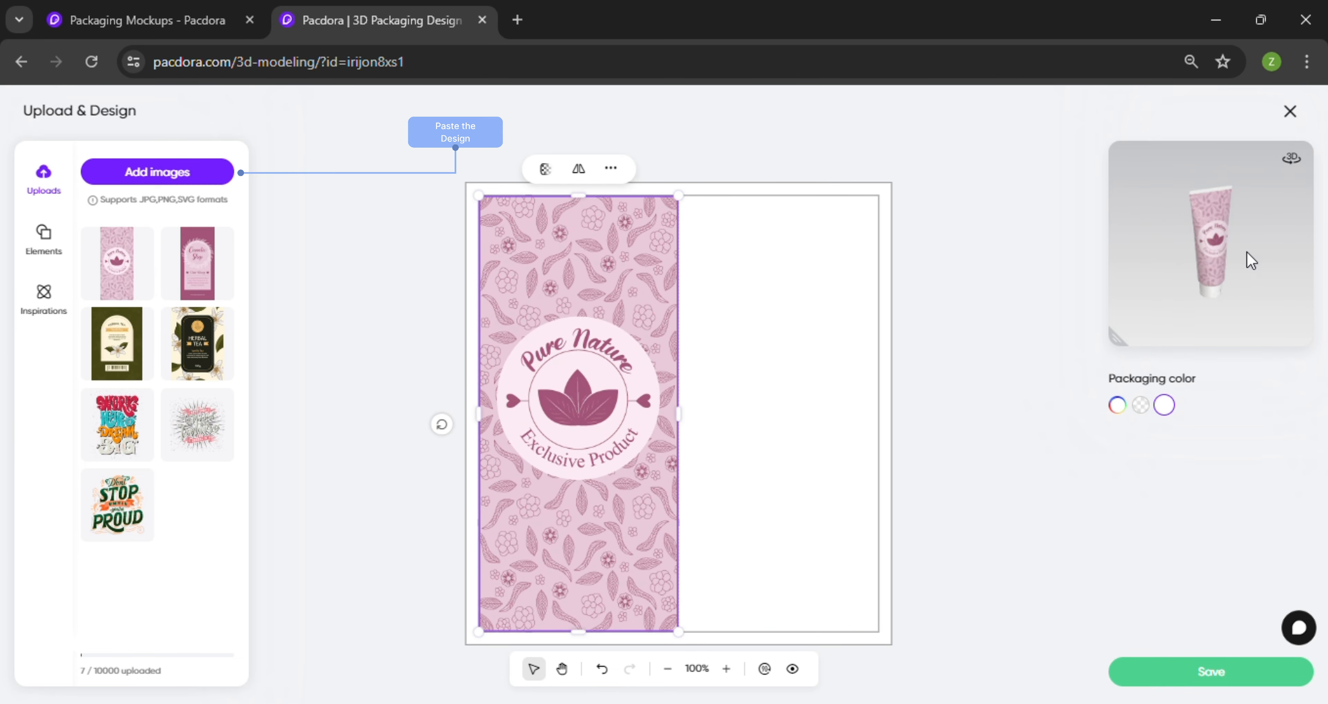
# Fit the Cosmetic Shop image over the tube's back panel and save the artwork to the model.
pyautogui.scroll(5, 1249, 251)
pyautogui.moveTo(1250, 237); pyautogui.dragTo(1178, 230)
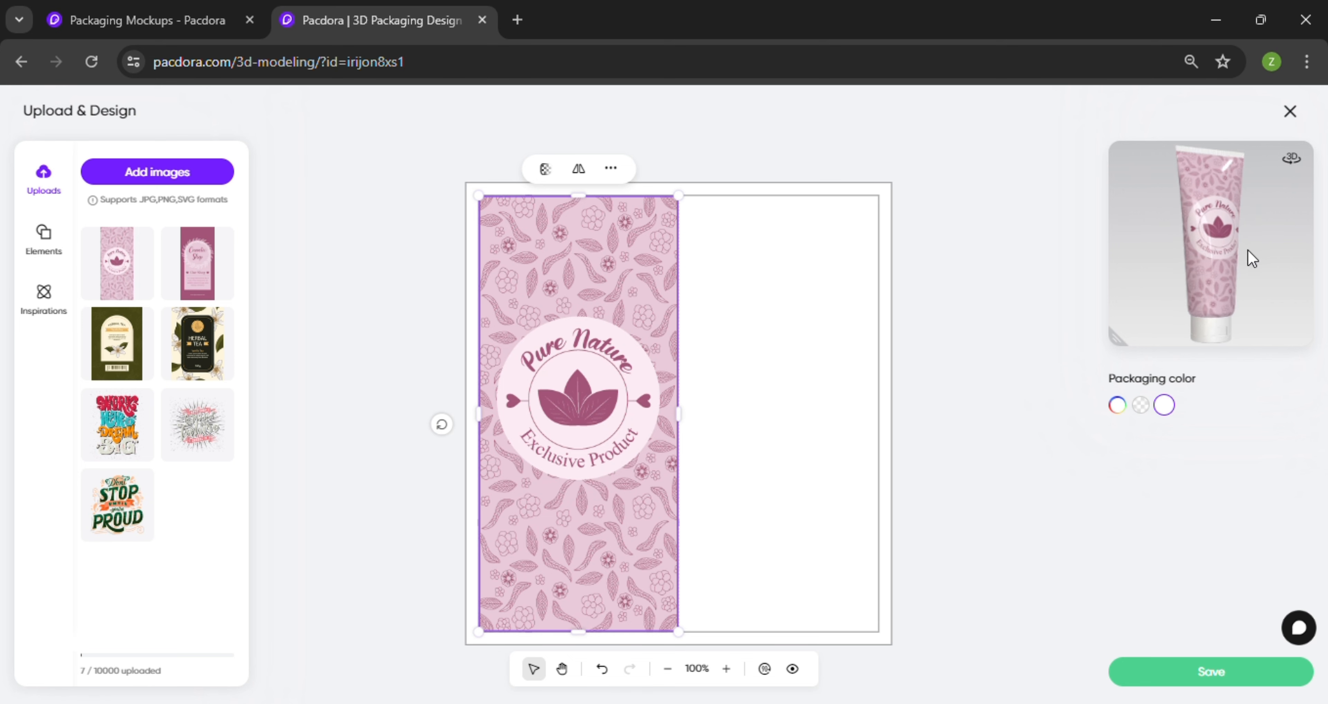
pyautogui.click(209, 284)
pyautogui.moveTo(700, 406); pyautogui.dragTo(805, 408)
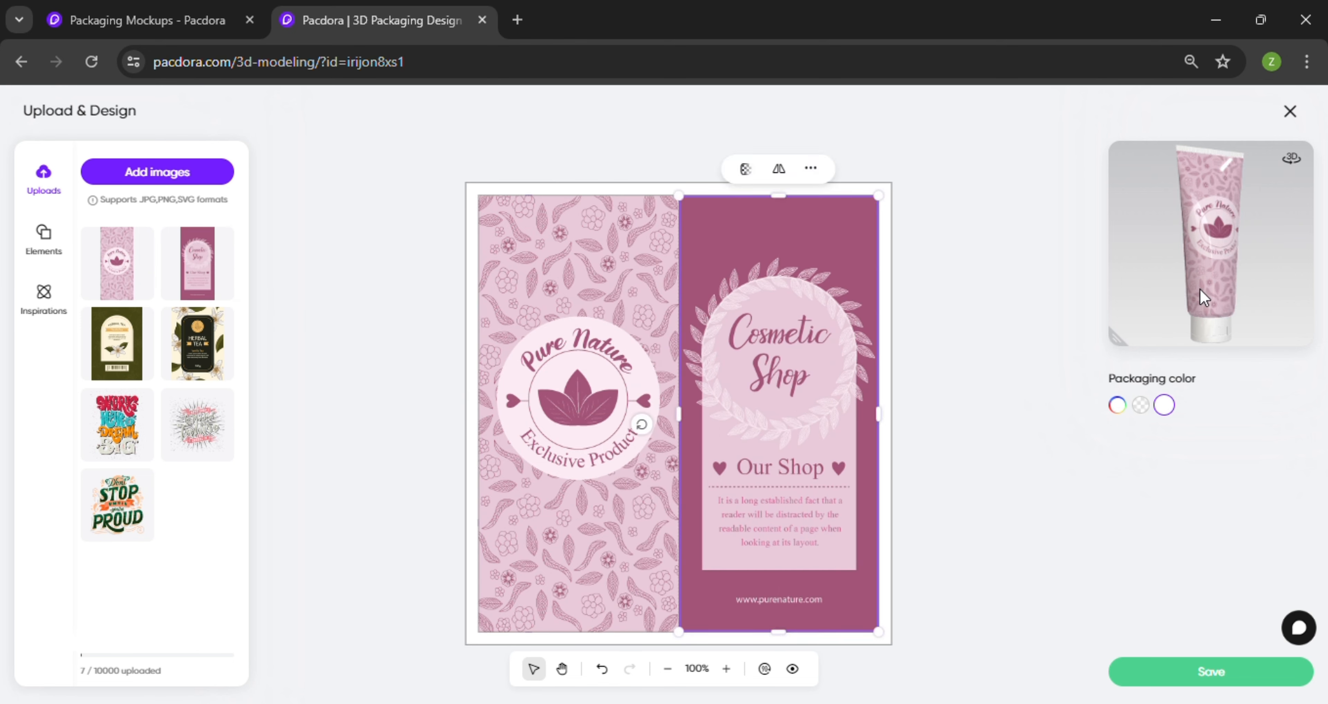
pyautogui.moveTo(1201, 288); pyautogui.dragTo(1197, 239)
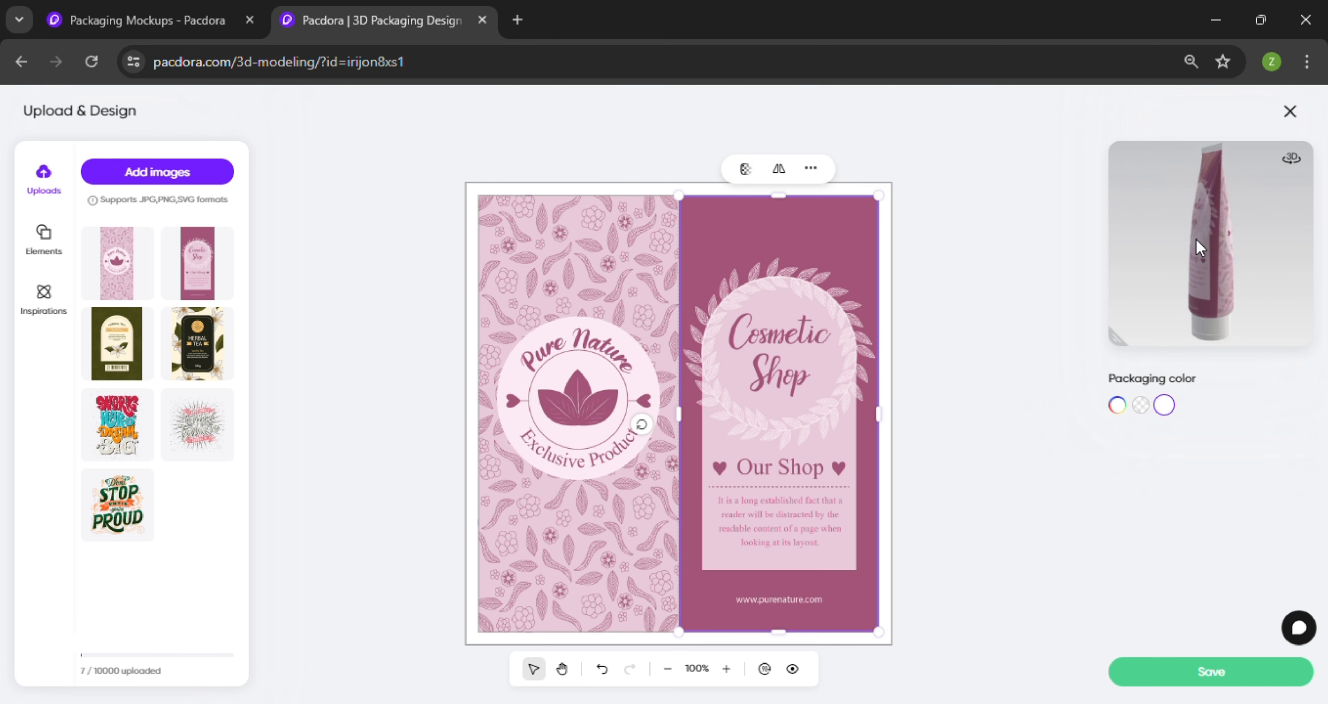
pyautogui.click(1178, 673)
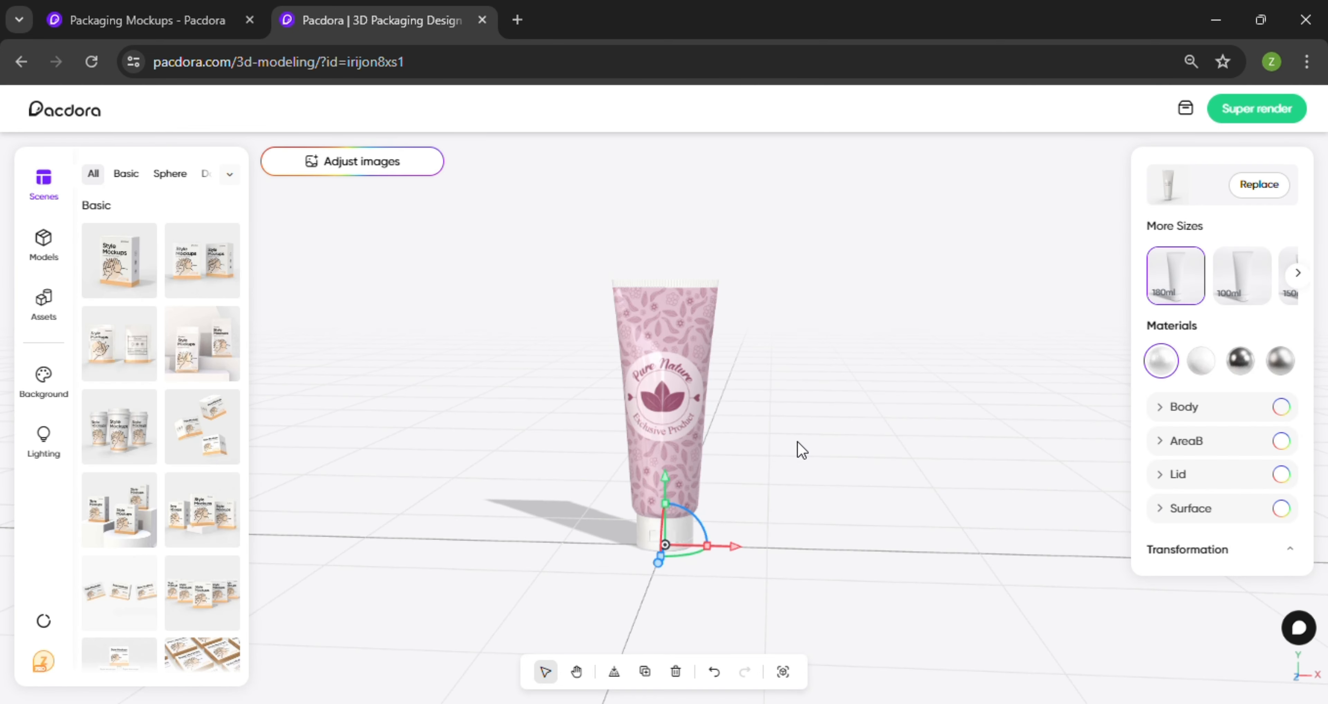
# Switch the tube to the Light Luxury scene with the round pedestal, upright panels and gold spheres.
pyautogui.moveTo(796, 442); pyautogui.dragTo(693, 471)
pyautogui.scroll(2, 748, 432)
pyautogui.click(681, 372)
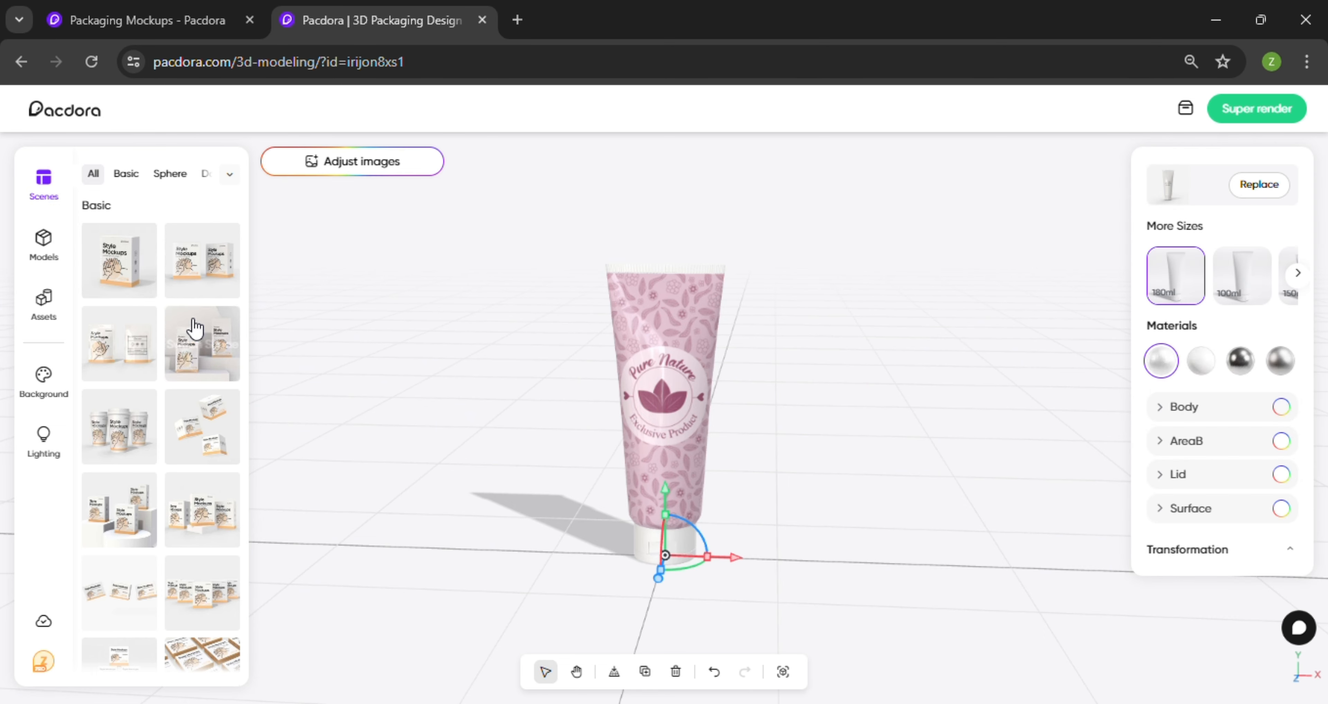
pyautogui.scroll(-10, 206, 320)
pyautogui.scroll(-15, 235, 310)
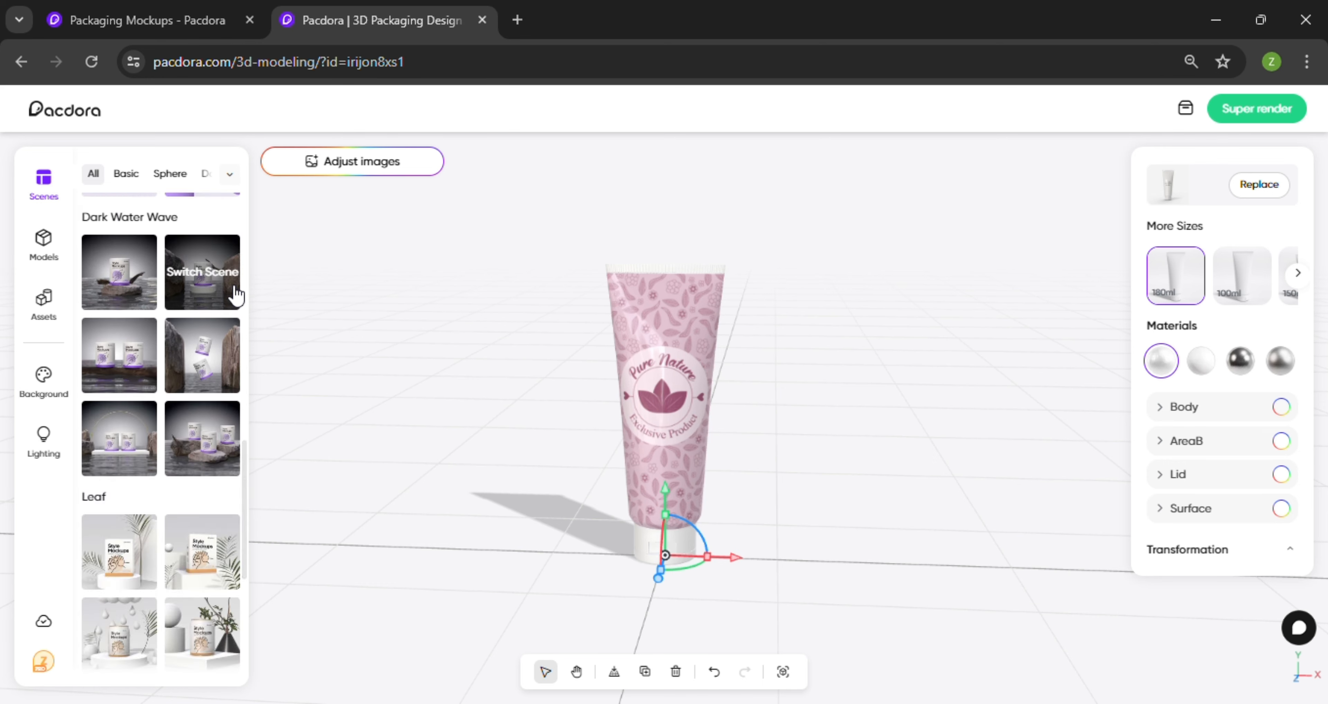
pyautogui.scroll(-10, 239, 341)
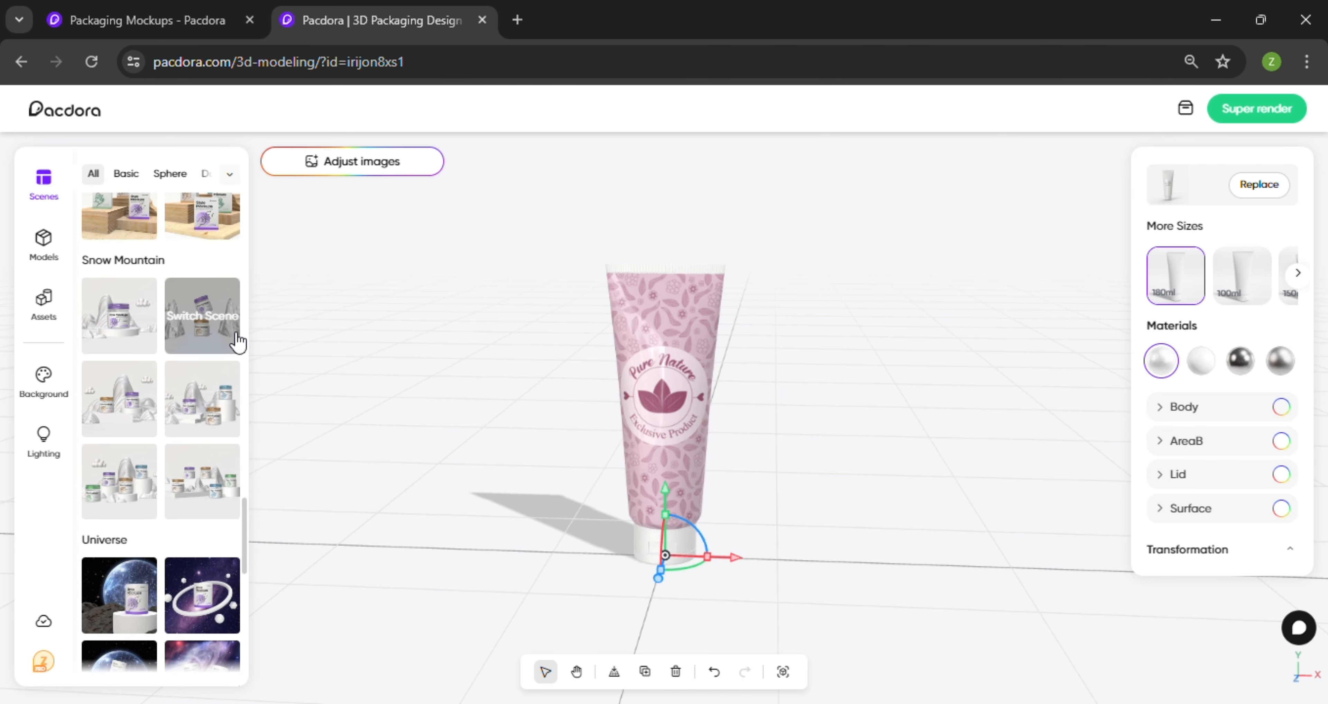
pyautogui.scroll(-5, 240, 367)
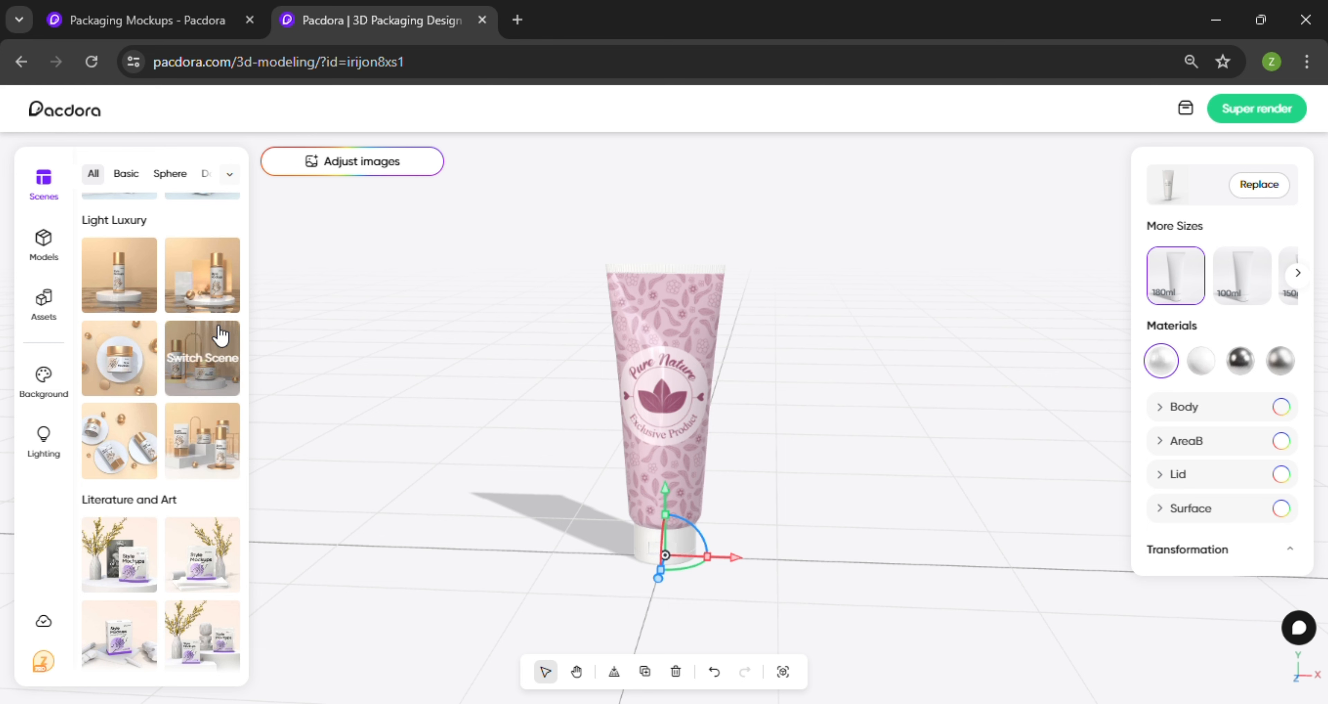
pyautogui.click(224, 295)
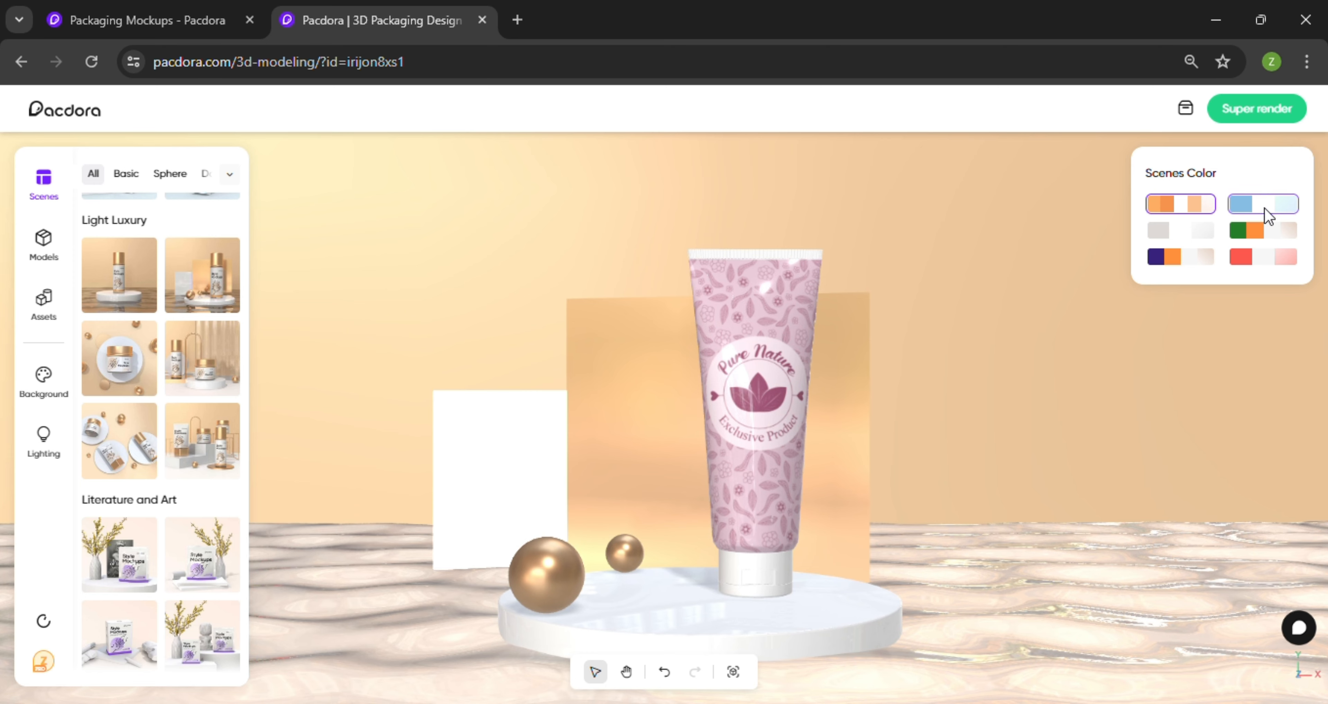
# Try the alternative color palettes for the scene and apply the dark purple and orange one.
pyautogui.click(1265, 208)
pyautogui.click(1258, 235)
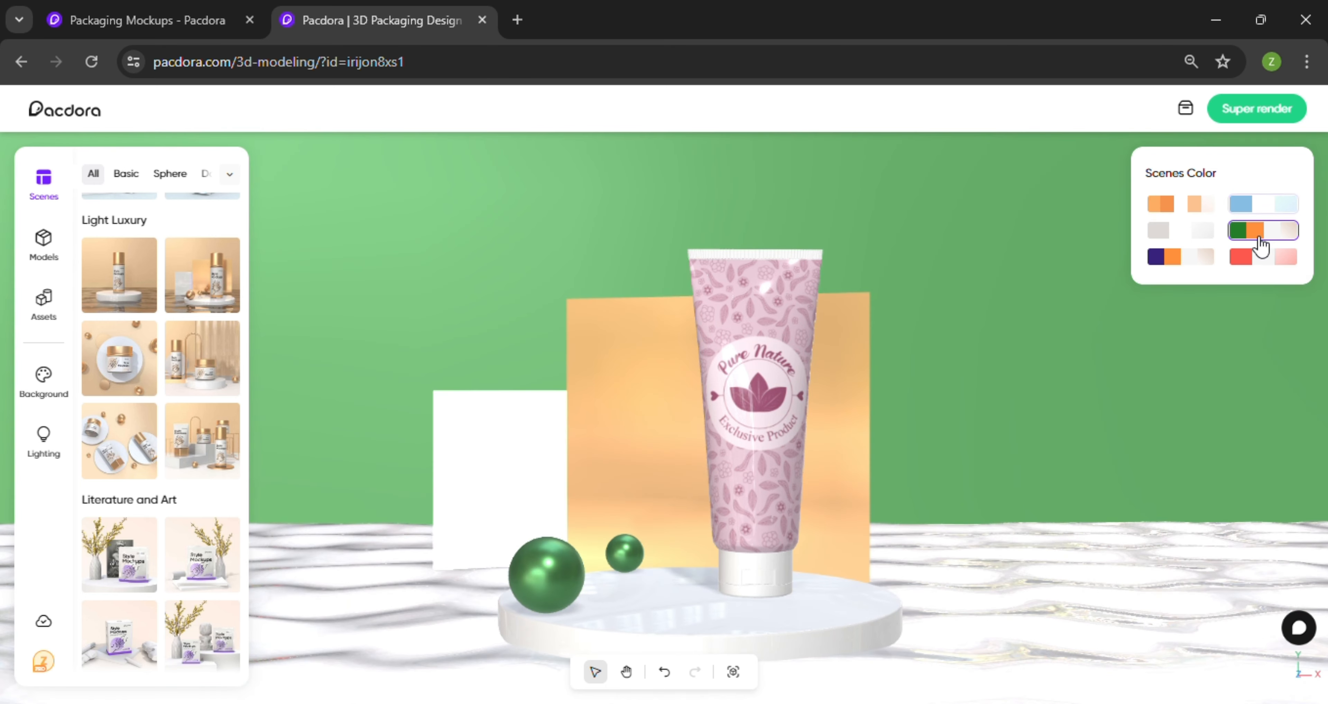
pyautogui.click(1247, 261)
pyautogui.click(1176, 264)
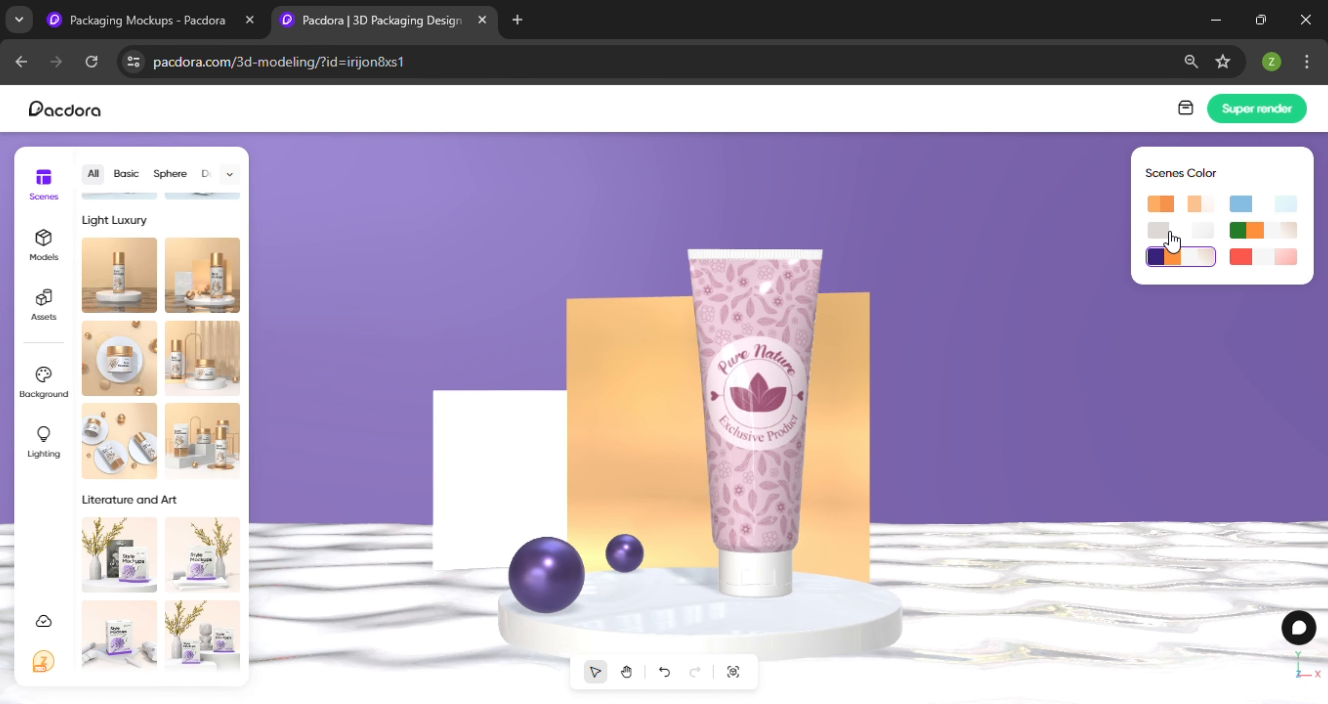
pyautogui.click(1173, 238)
pyautogui.click(1188, 262)
pyautogui.click(1256, 262)
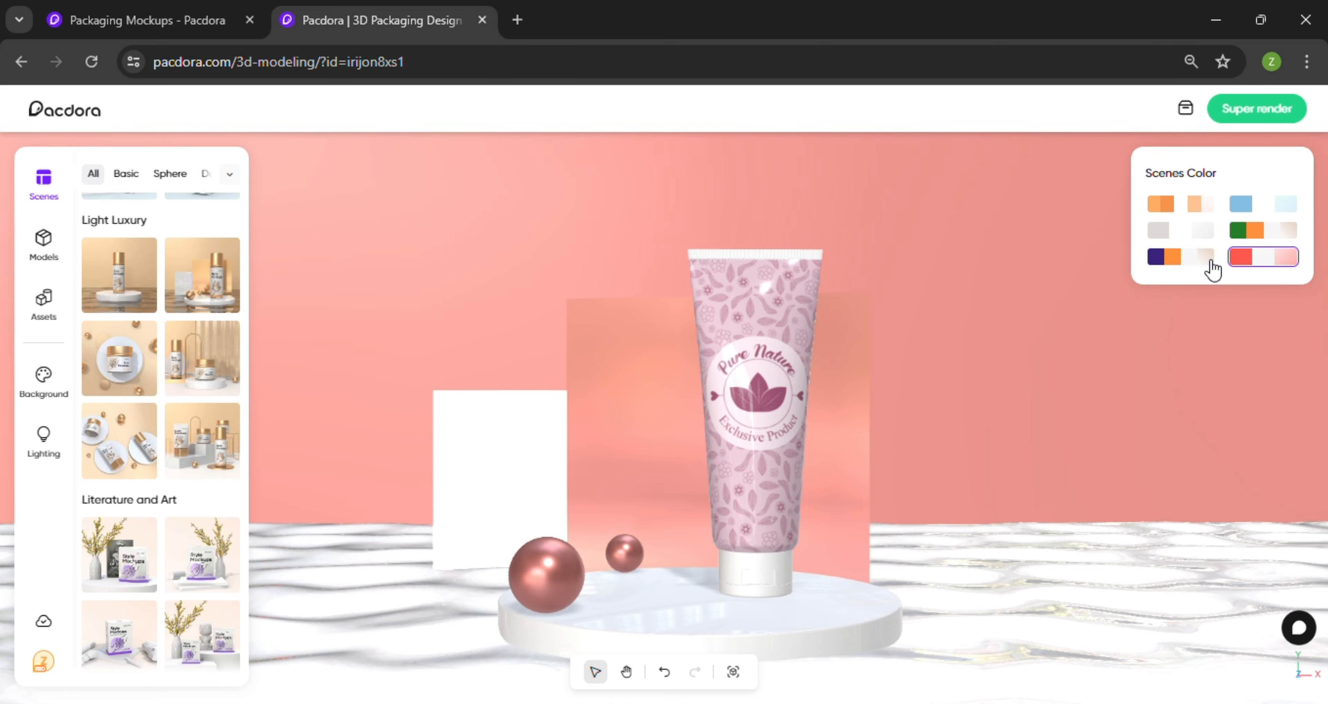
pyautogui.click(1212, 266)
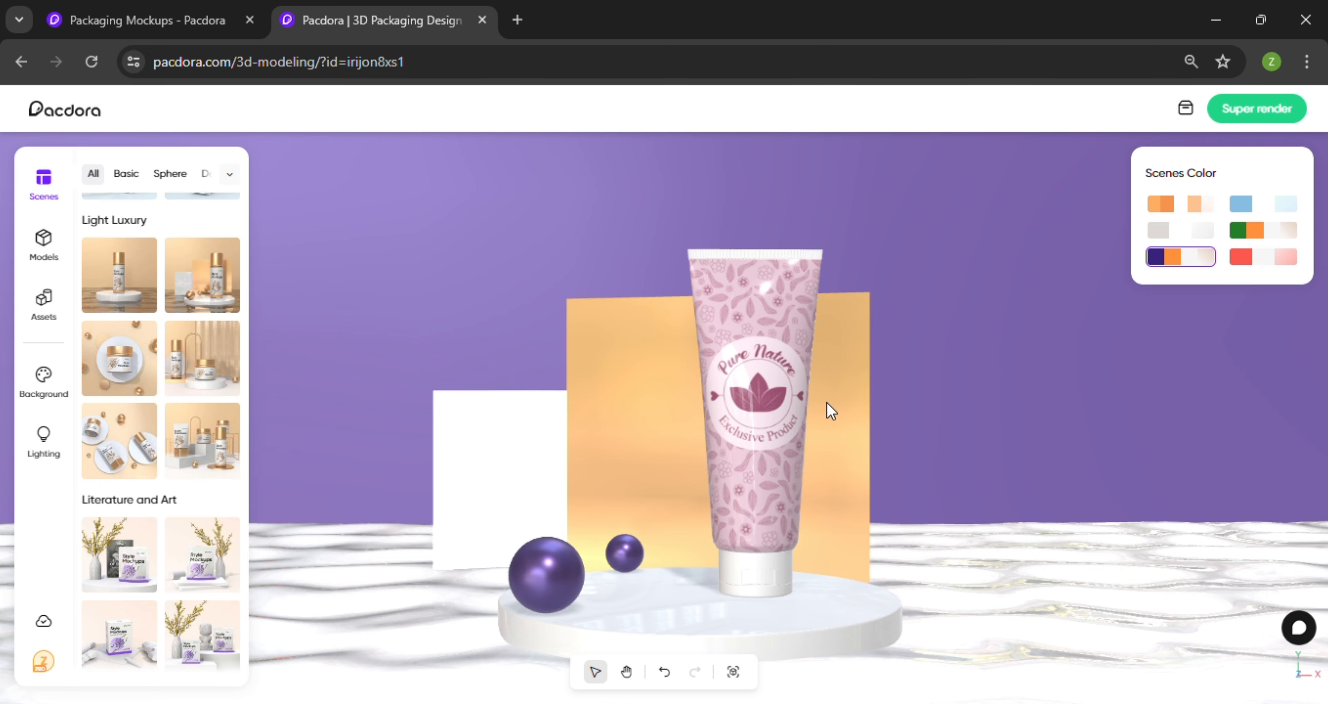
pyautogui.moveTo(964, 356)
pyautogui.mouseDown()
pyautogui.moveTo(905, 407)
pyautogui.moveTo(955, 380)
pyautogui.moveTo(959, 353)
pyautogui.mouseUp()
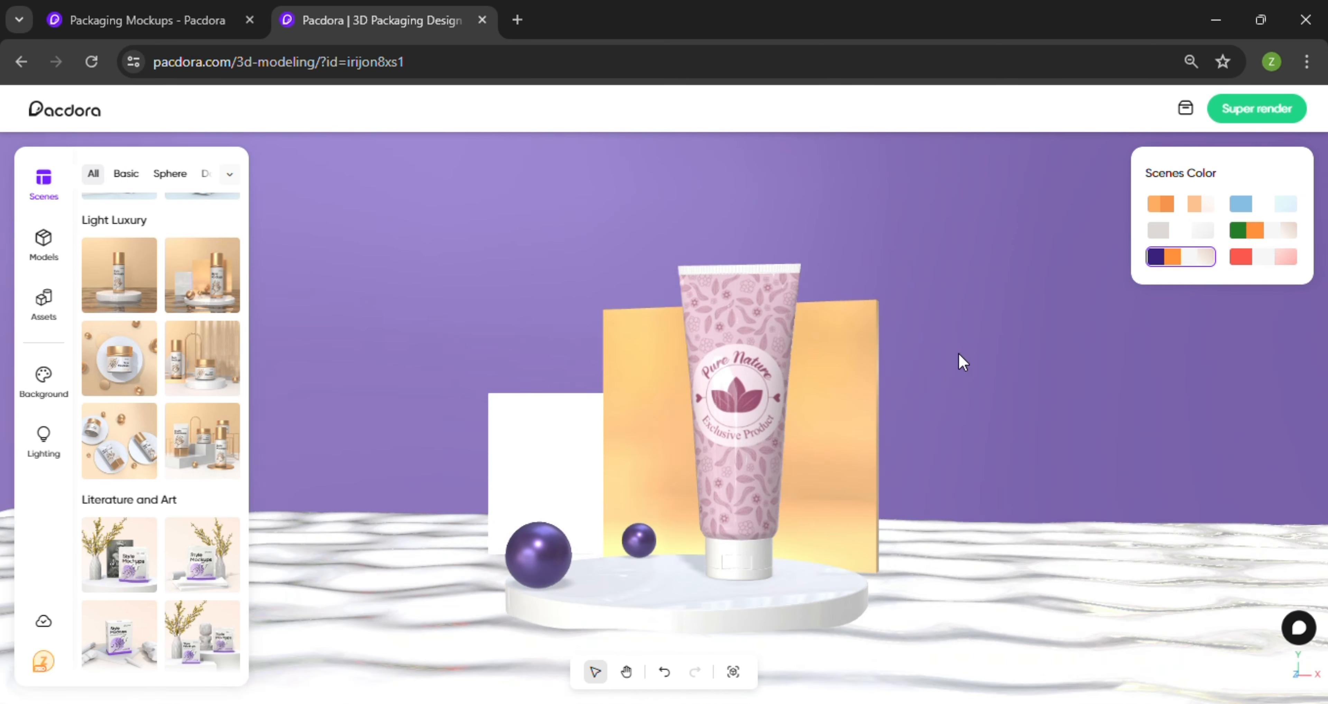
pyautogui.click(505, 465)
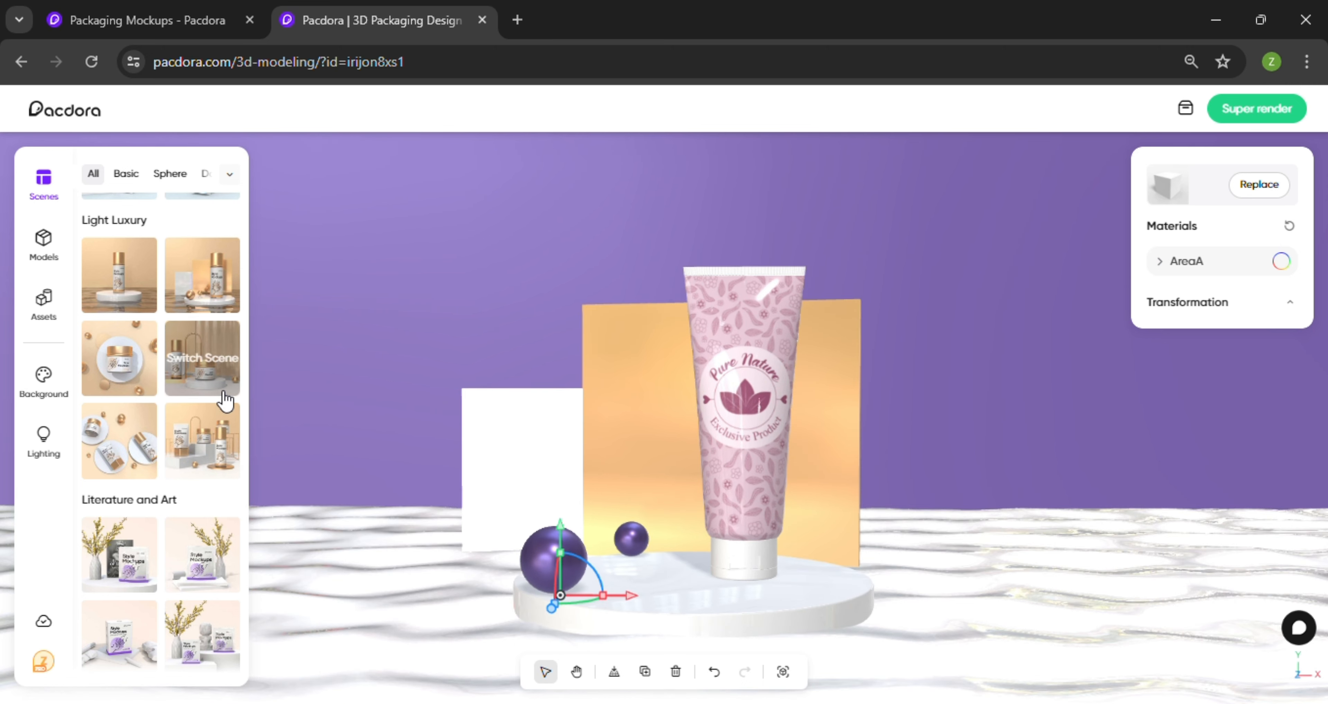
pyautogui.scroll(-3, 223, 400)
pyautogui.scroll(-2, 240, 448)
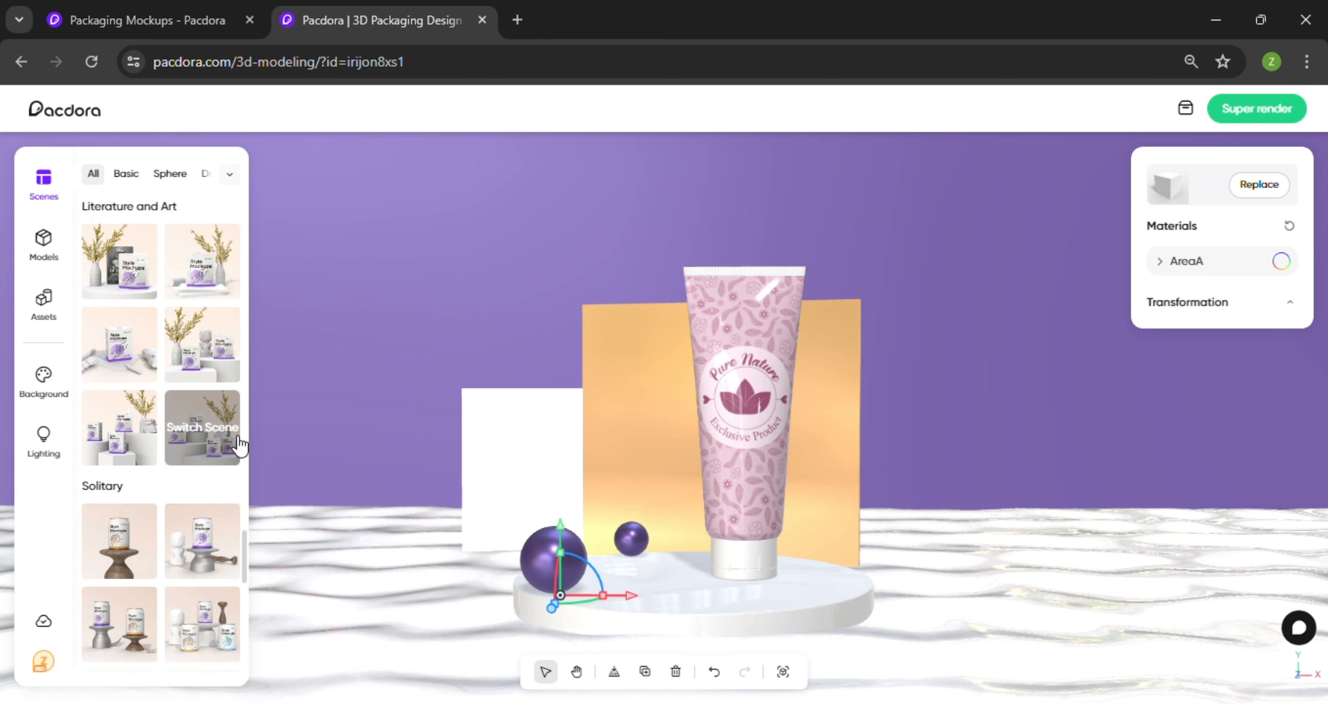
pyautogui.scroll(1, 825, 459)
# Duplicate the tube and position the two tubes side by side on the round pedestal.
pyautogui.click(784, 440)
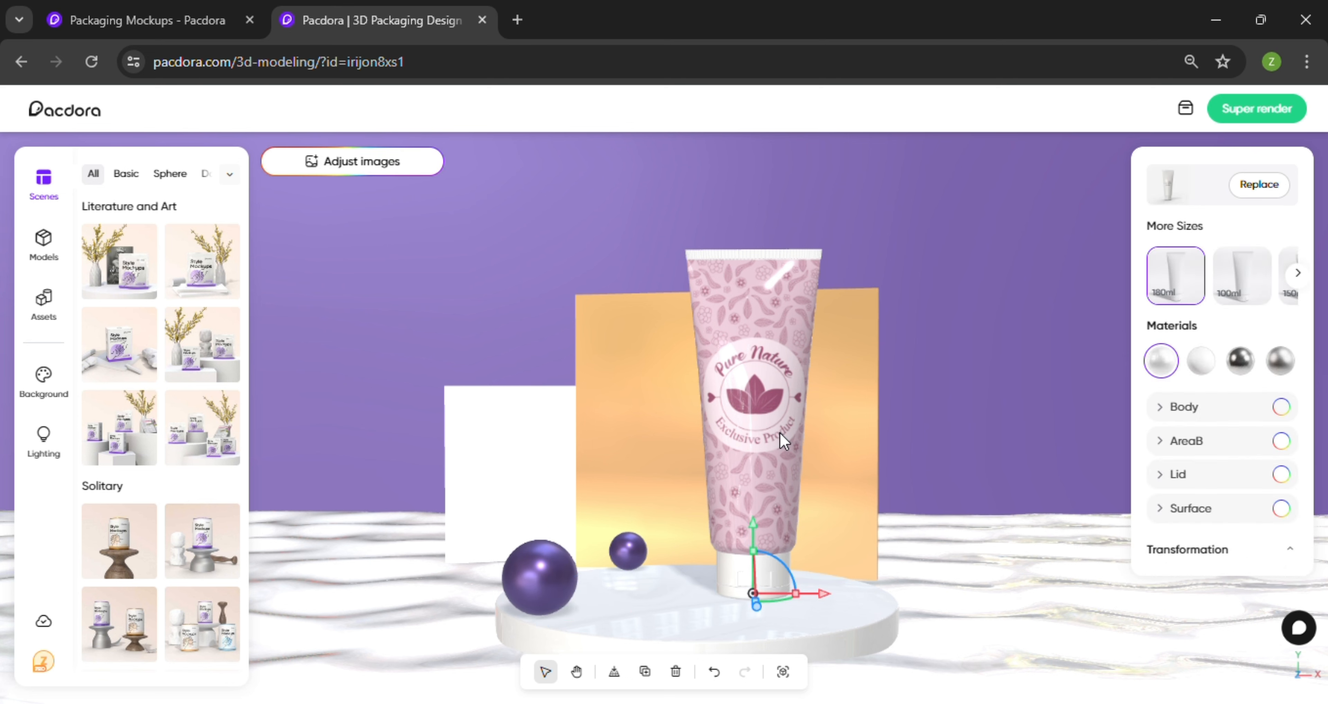
pyautogui.moveTo(823, 593)
pyautogui.mouseDown()
pyautogui.moveTo(1038, 594)
pyautogui.moveTo(821, 593)
pyautogui.mouseUp()
pyautogui.moveTo(1046, 611); pyautogui.dragTo(726, 591)
pyautogui.scroll(-2, 843, 510)
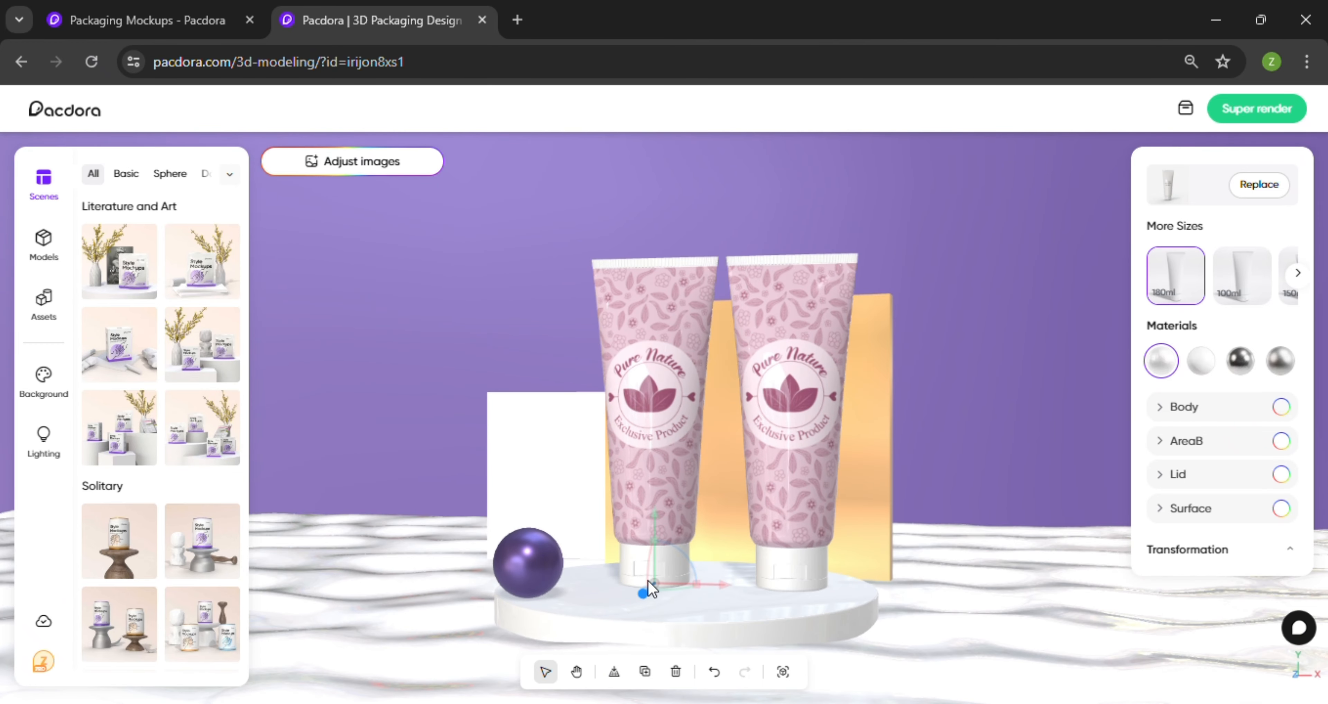
# Rotate the outer tube beside the large purple sphere about its vertical axis until its Cosmetic Shop back panel faces the front.
pyautogui.moveTo(675, 596); pyautogui.dragTo(846, 583)
pyautogui.moveTo(675, 596); pyautogui.dragTo(834, 573)
pyautogui.scroll(2, 670, 592)
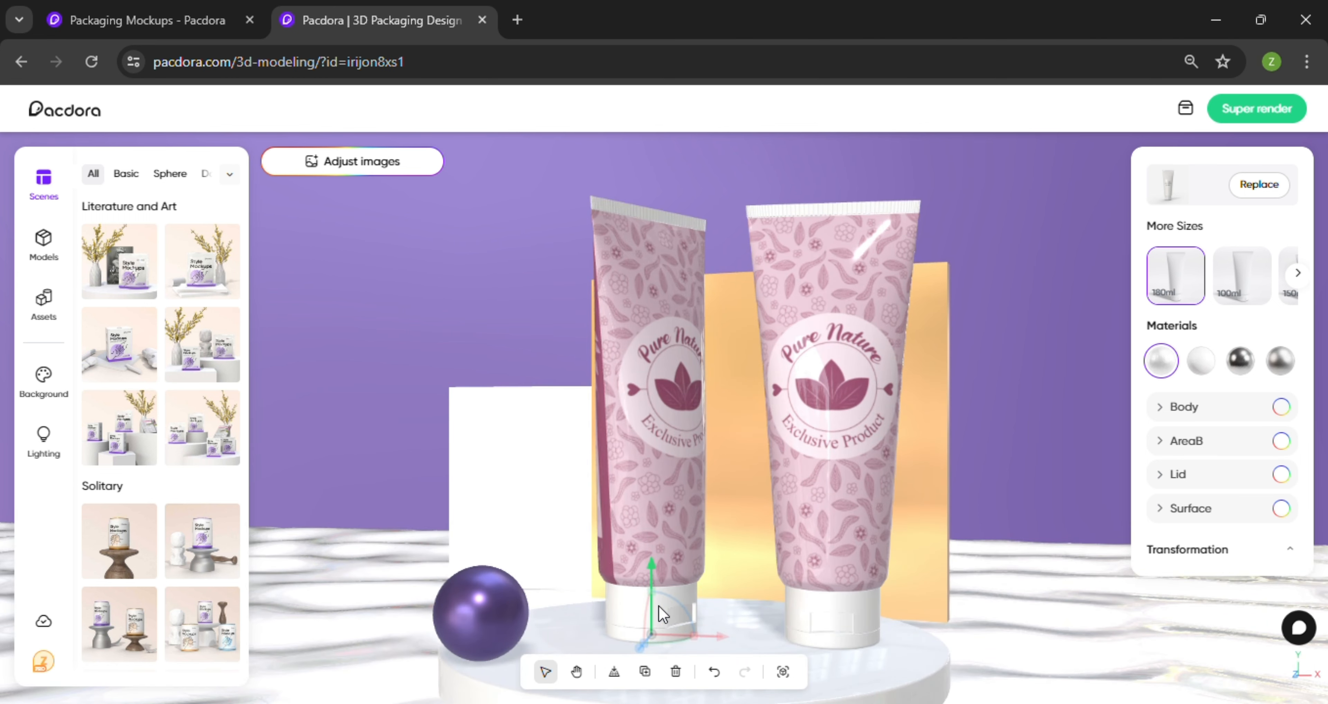
pyautogui.moveTo(652, 605); pyautogui.dragTo(614, 489, button='right')
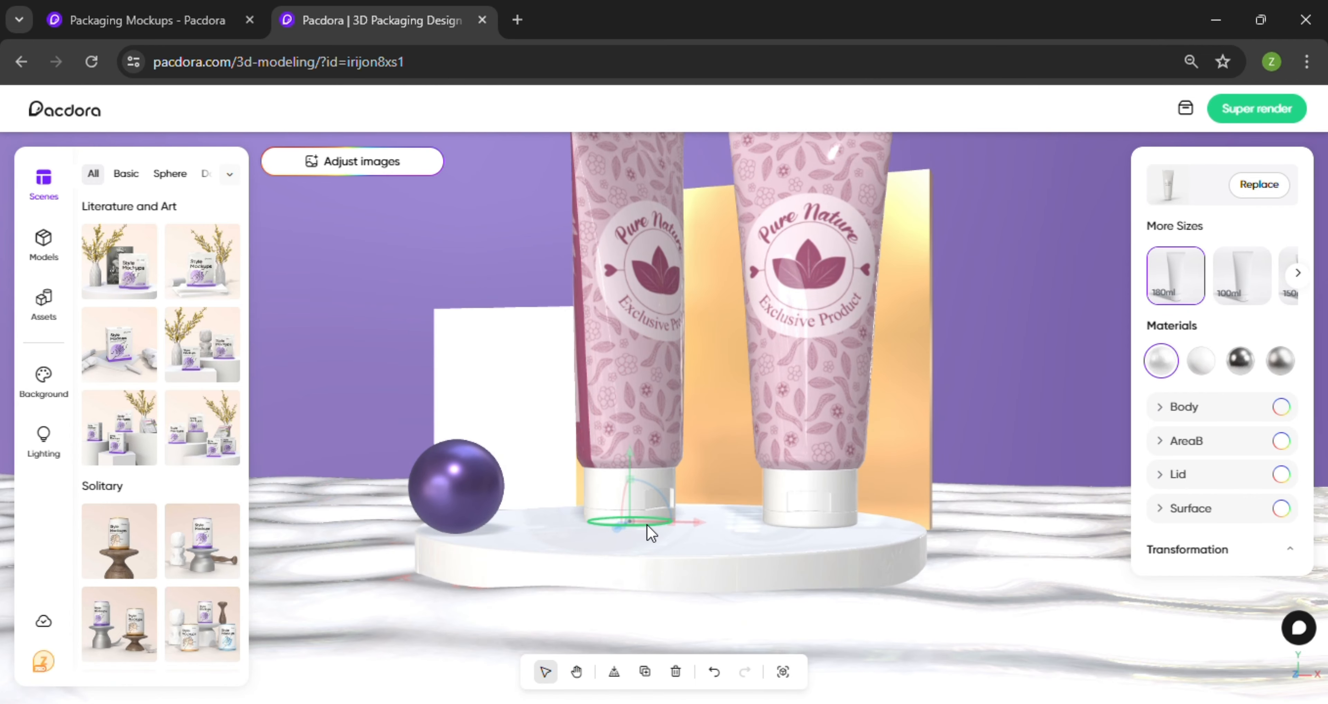
pyautogui.moveTo(651, 532); pyautogui.dragTo(926, 493)
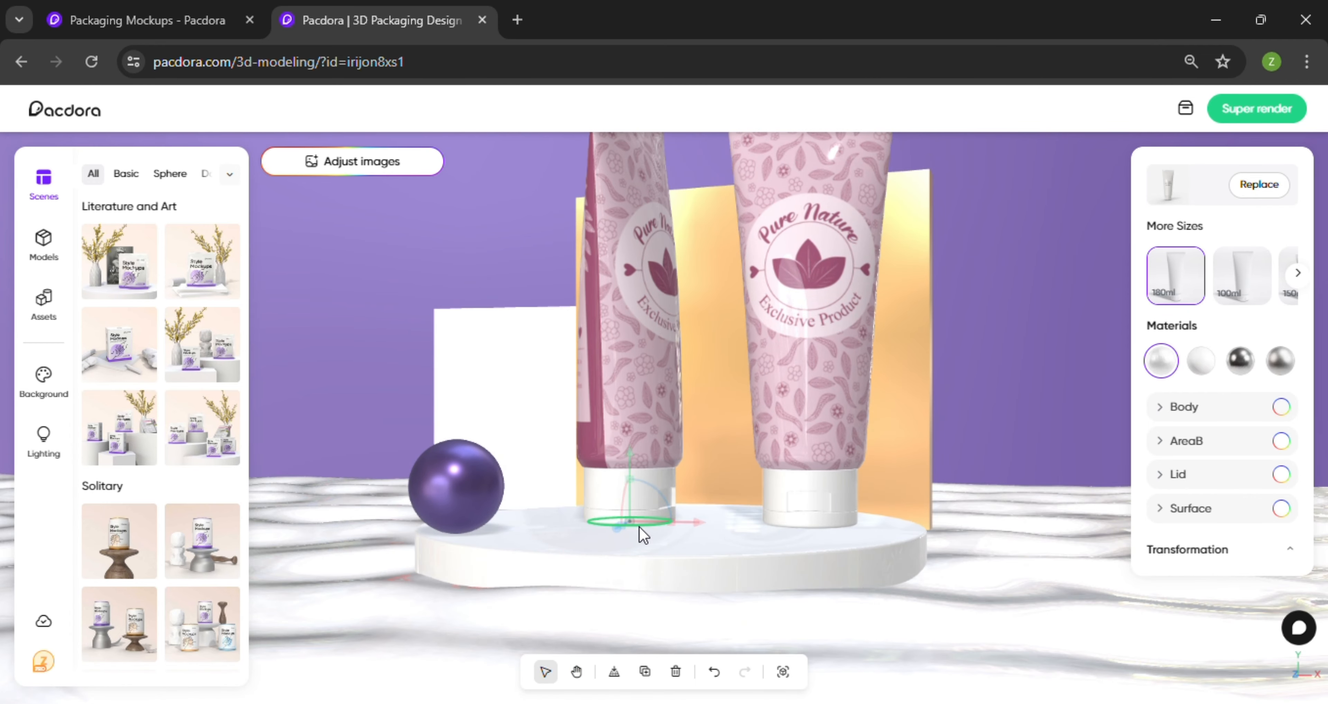
pyautogui.moveTo(640, 526); pyautogui.dragTo(716, 521)
pyautogui.moveTo(638, 535); pyautogui.dragTo(731, 476)
pyautogui.moveTo(647, 529)
pyautogui.mouseDown()
pyautogui.moveTo(707, 519)
pyautogui.moveTo(665, 528)
pyautogui.mouseUp()
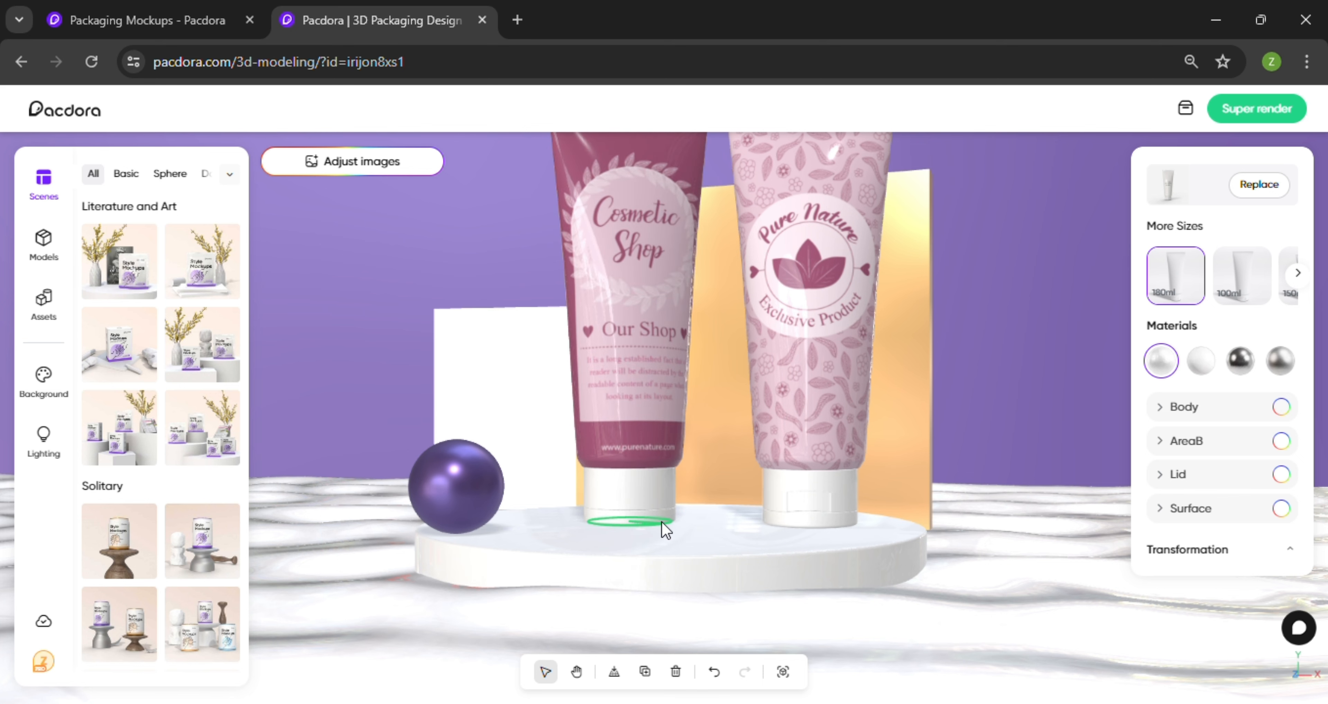
pyautogui.scroll(-4, 736, 333)
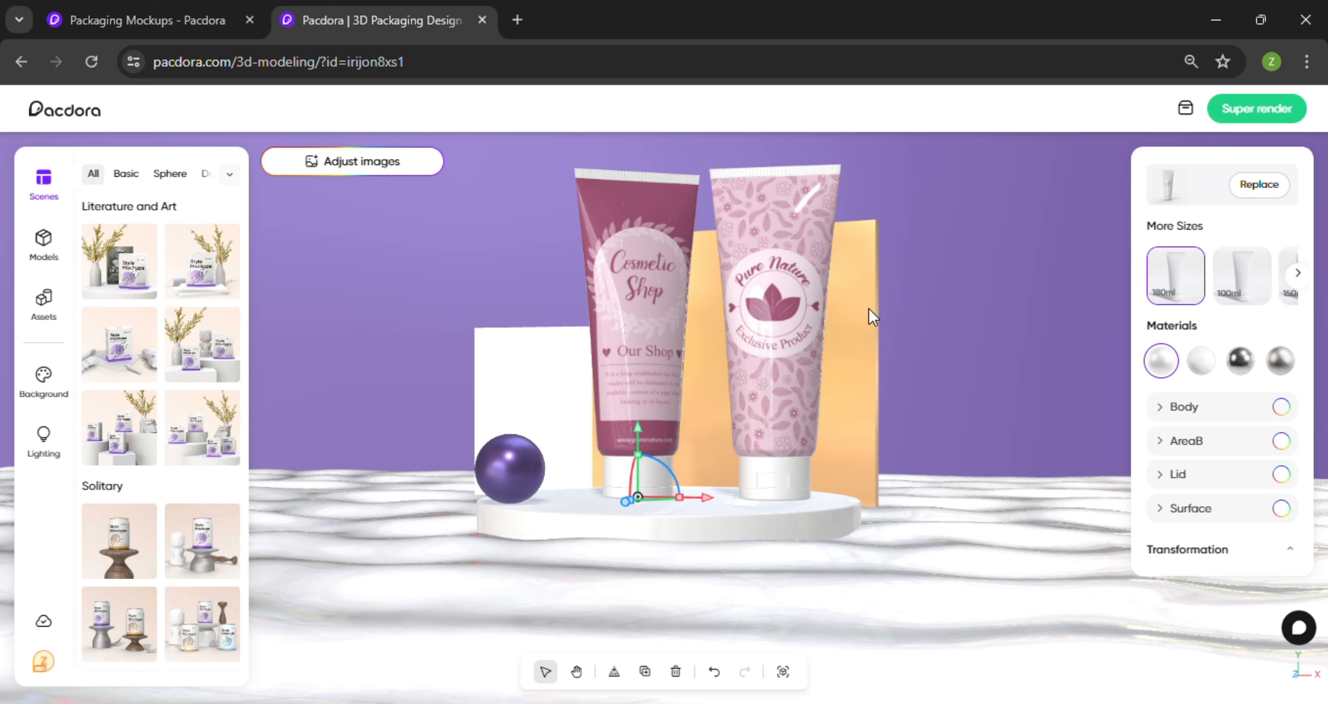
# Move the small purple sphere sideways along the pedestal so it sits in the gap between the two tubes.
pyautogui.moveTo(868, 308); pyautogui.dragTo(718, 449)
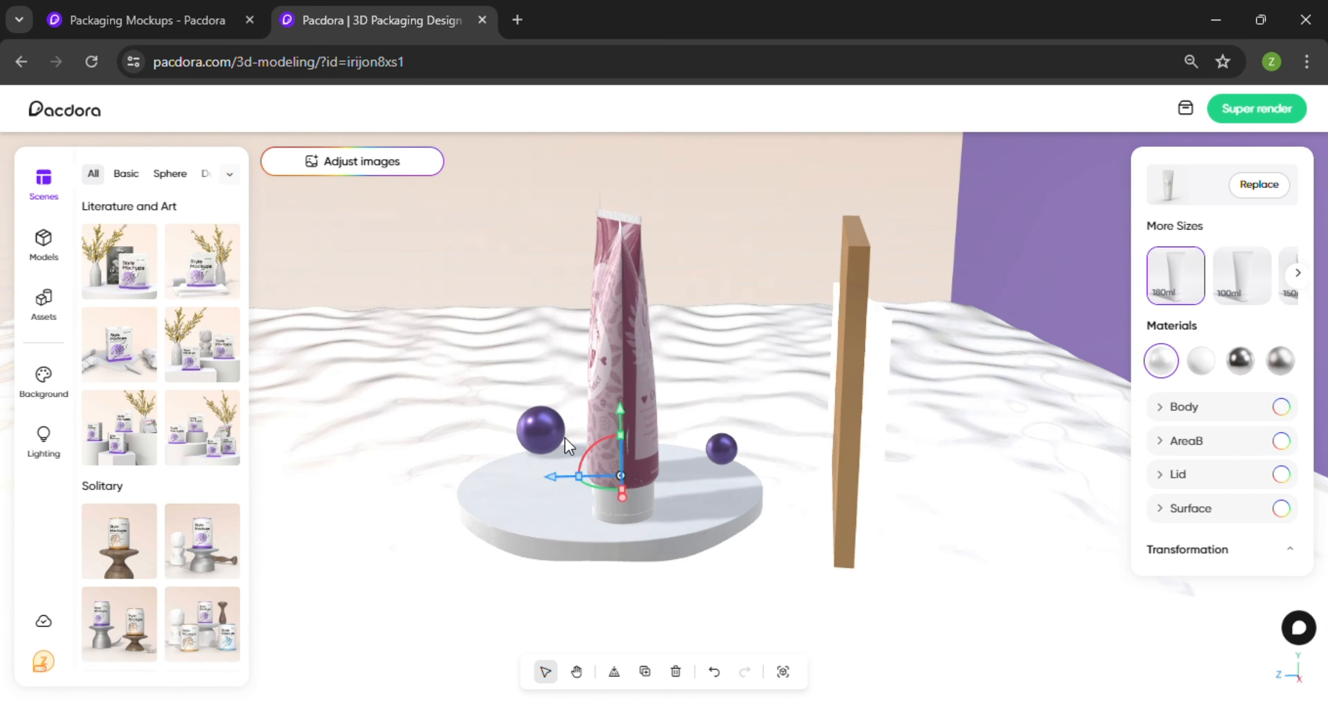
pyautogui.click(719, 448)
pyautogui.scroll(2, 731, 485)
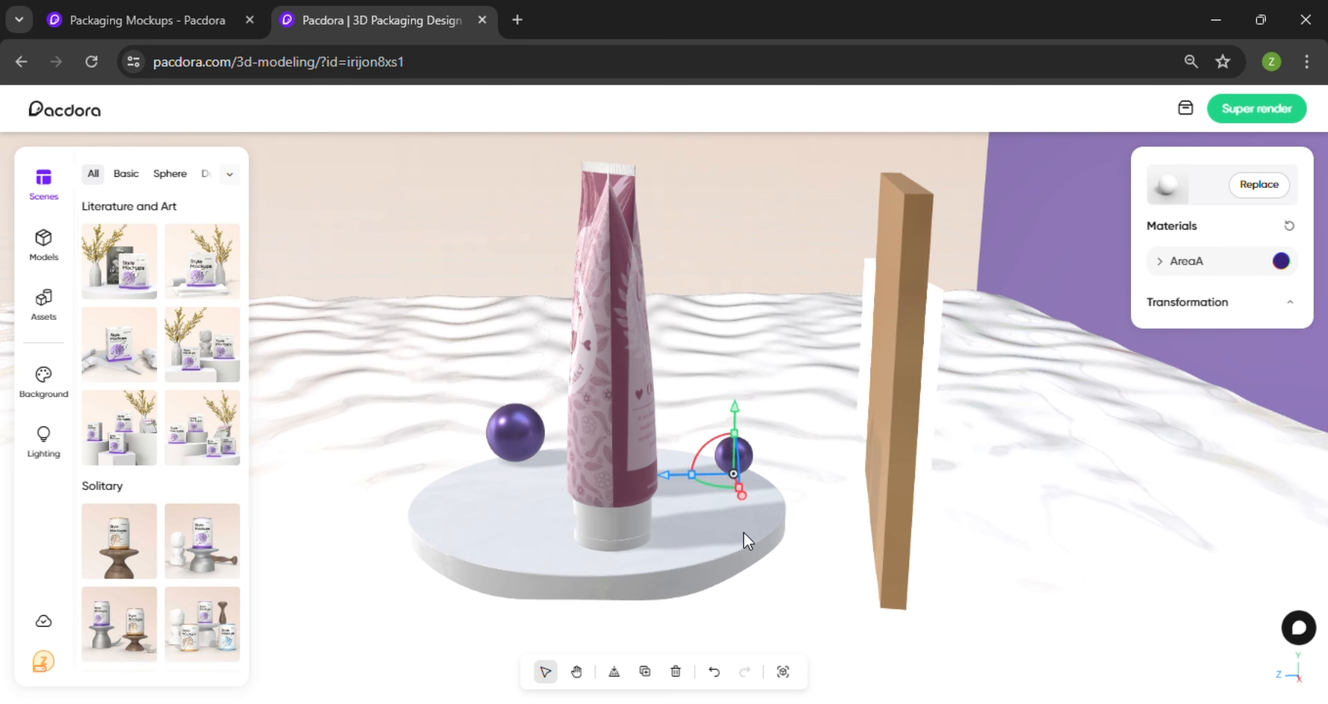
pyautogui.moveTo(752, 520); pyautogui.dragTo(790, 526)
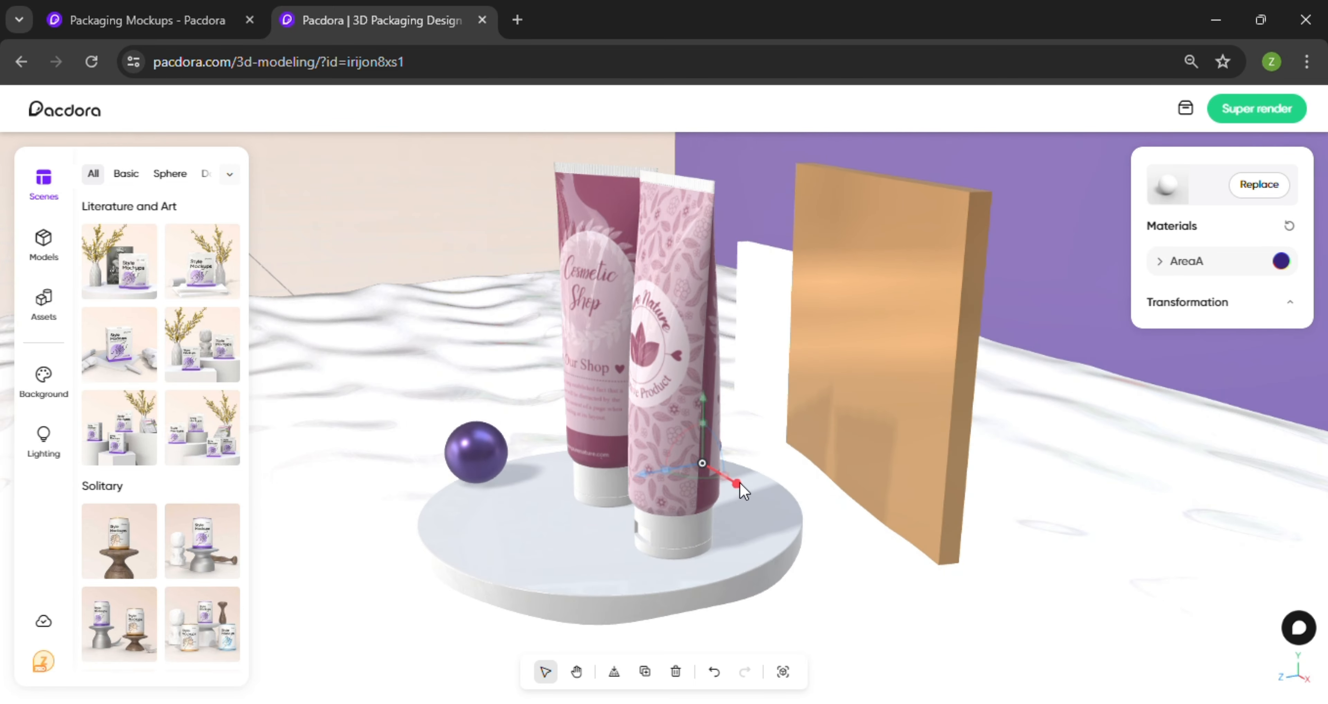
pyautogui.moveTo(740, 485); pyautogui.dragTo(780, 508)
pyautogui.moveTo(720, 590); pyautogui.dragTo(794, 577)
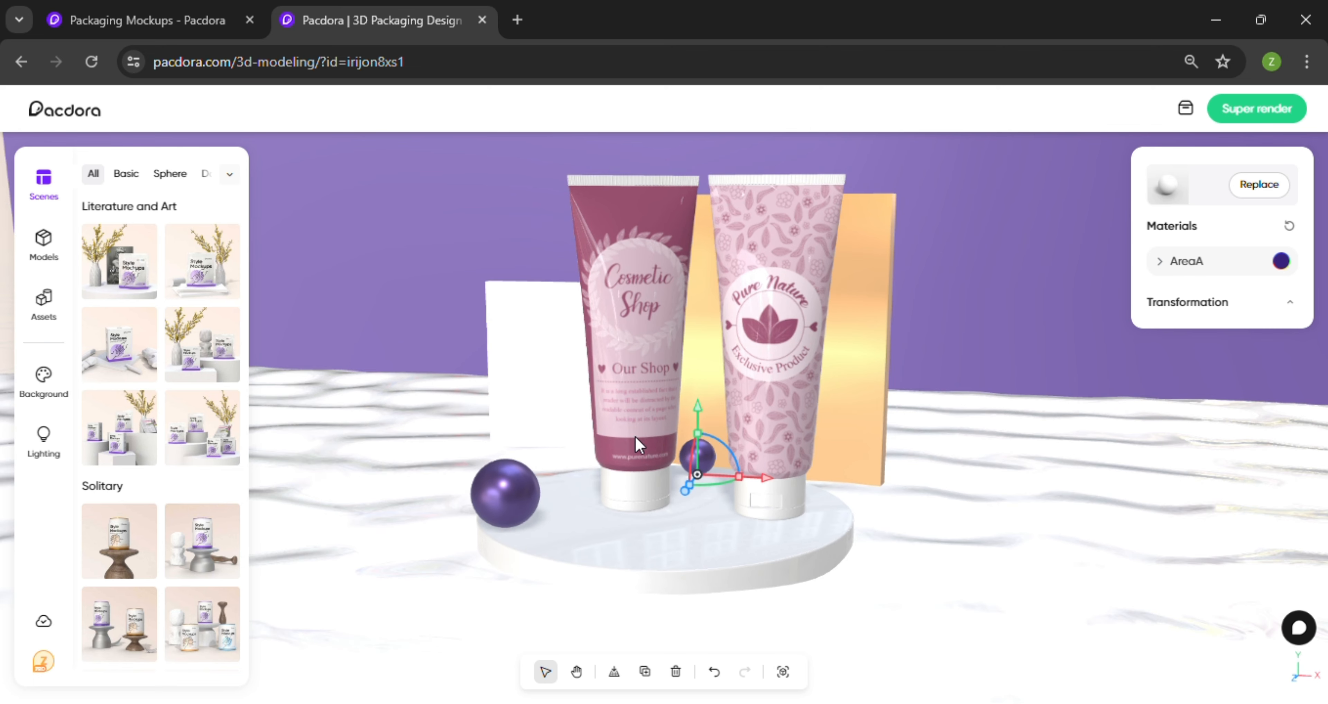
# Shift the Cosmetic Shop tube slightly sideways, away from the small purple sphere.
pyautogui.click(670, 480)
pyautogui.moveTo(705, 512); pyautogui.dragTo(690, 508)
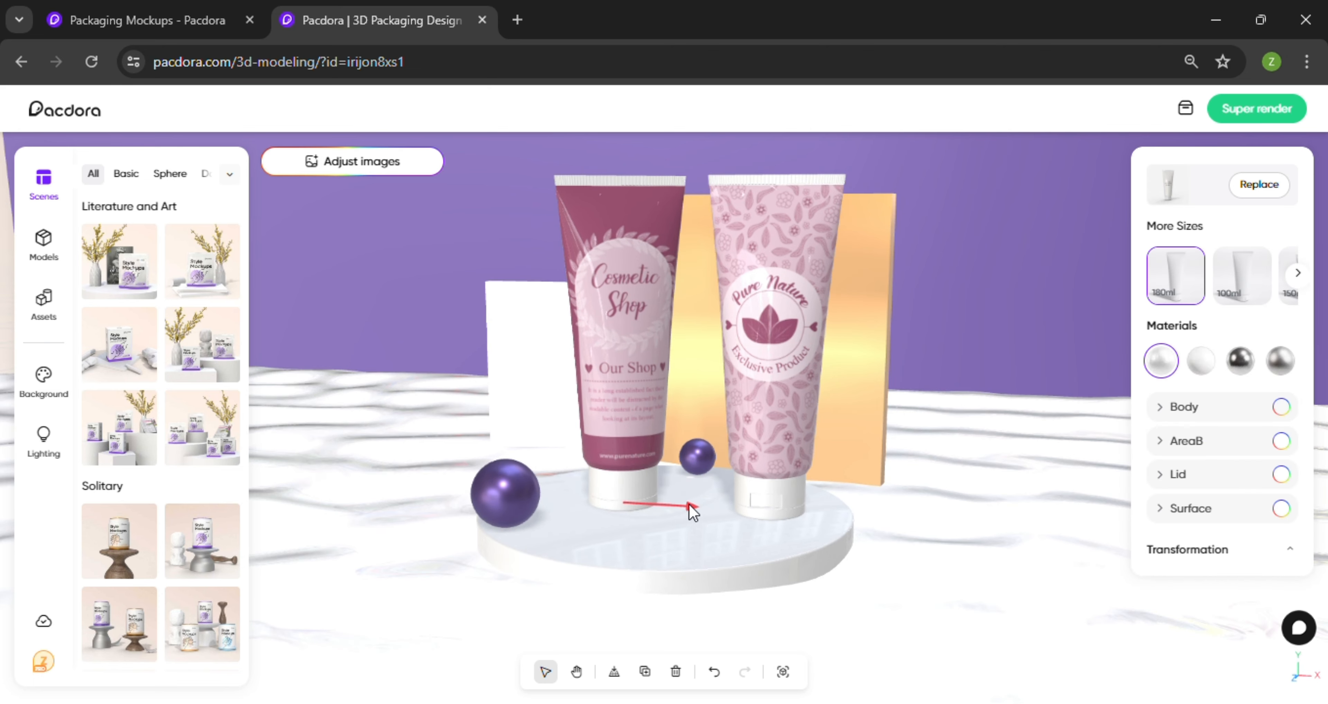
pyautogui.scroll(-2, 817, 469)
pyautogui.moveTo(818, 477); pyautogui.dragTo(817, 479)
pyautogui.scroll(1, 815, 481)
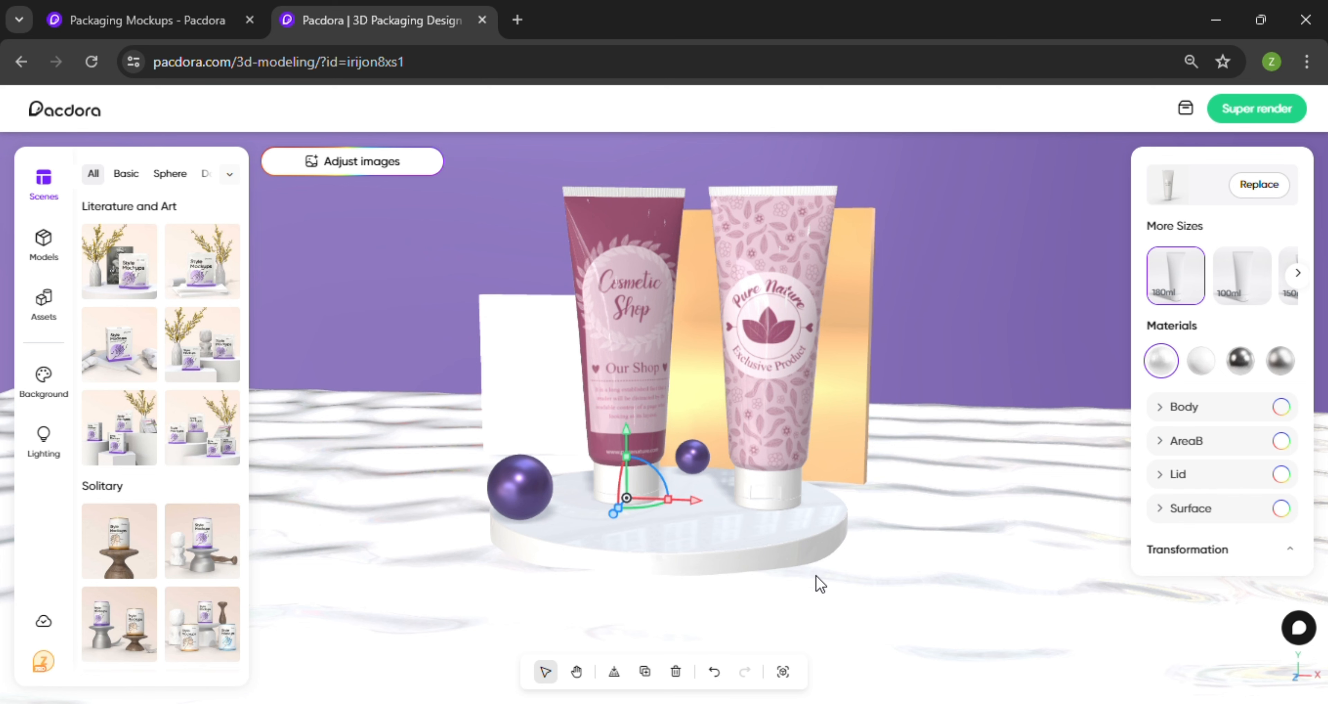
# Turn the Cosmetic Shop tube slightly to face forward and nudge it a little closer to the large purple sphere.
pyautogui.click(838, 585)
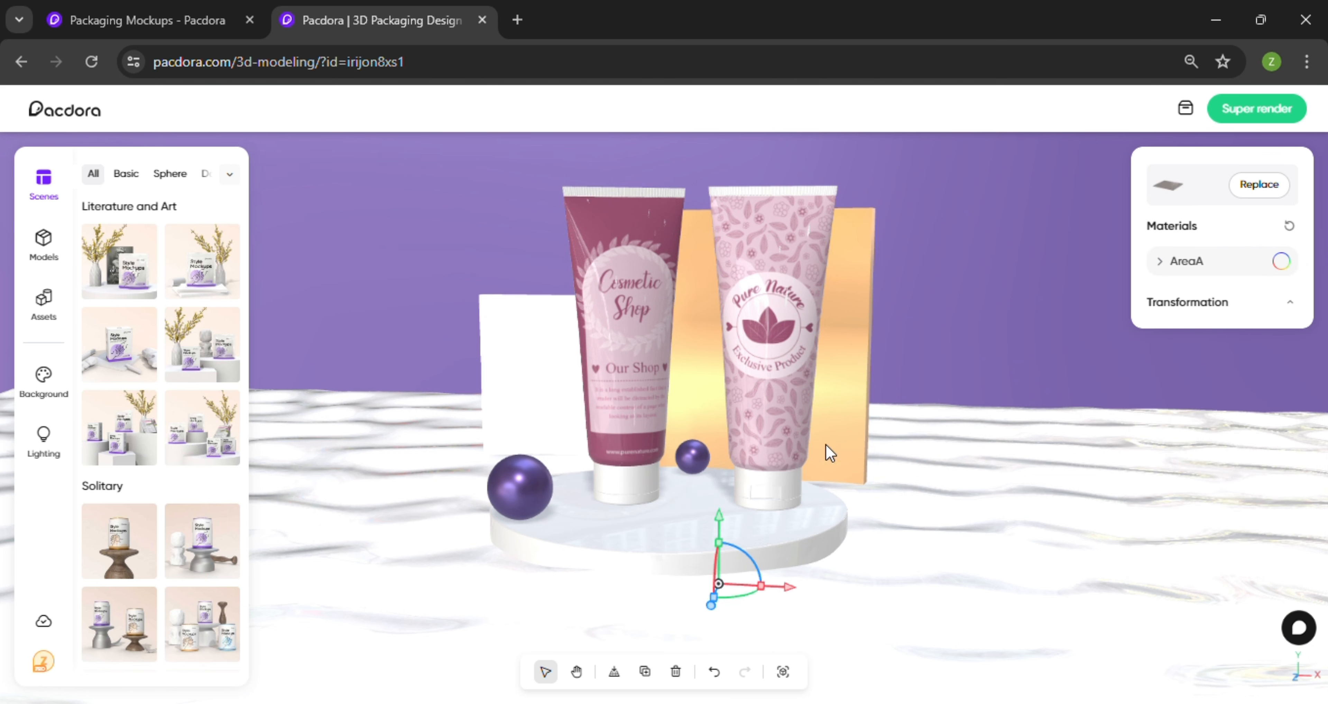
pyautogui.click(643, 372)
pyautogui.scroll(2, 673, 360)
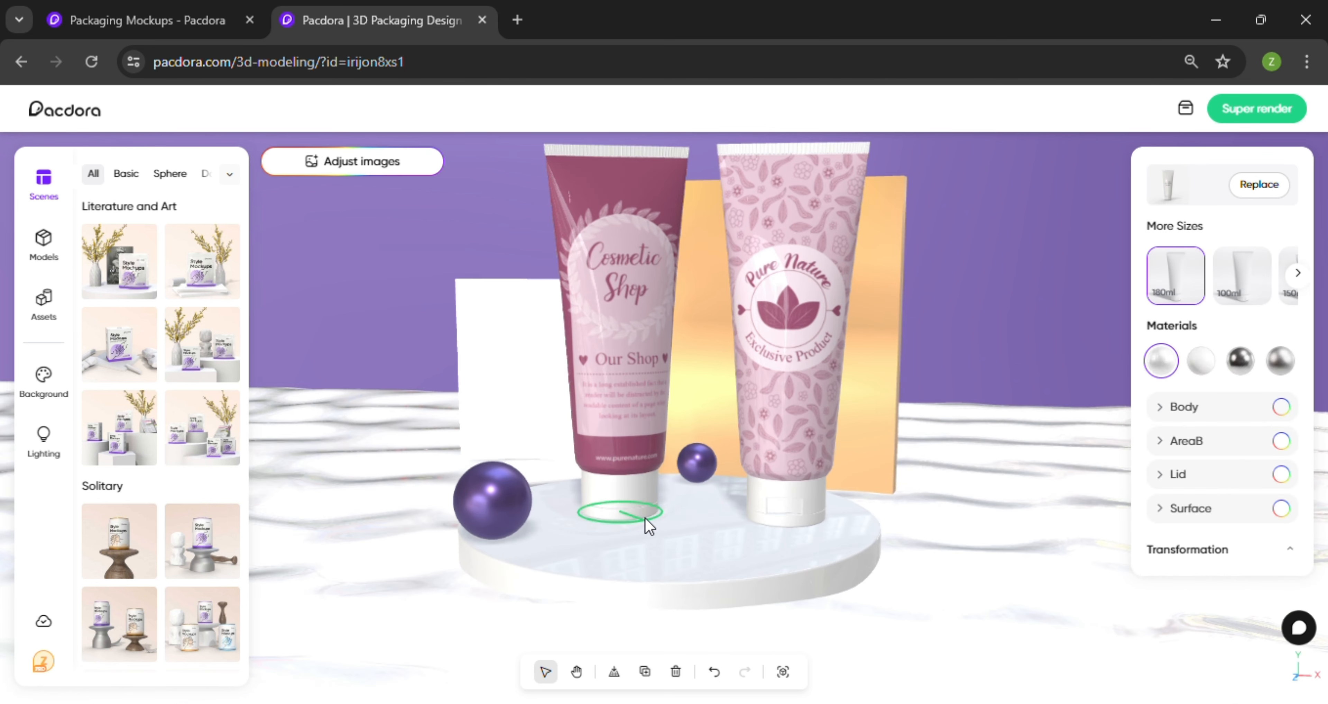
pyautogui.moveTo(646, 518); pyautogui.dragTo(683, 515)
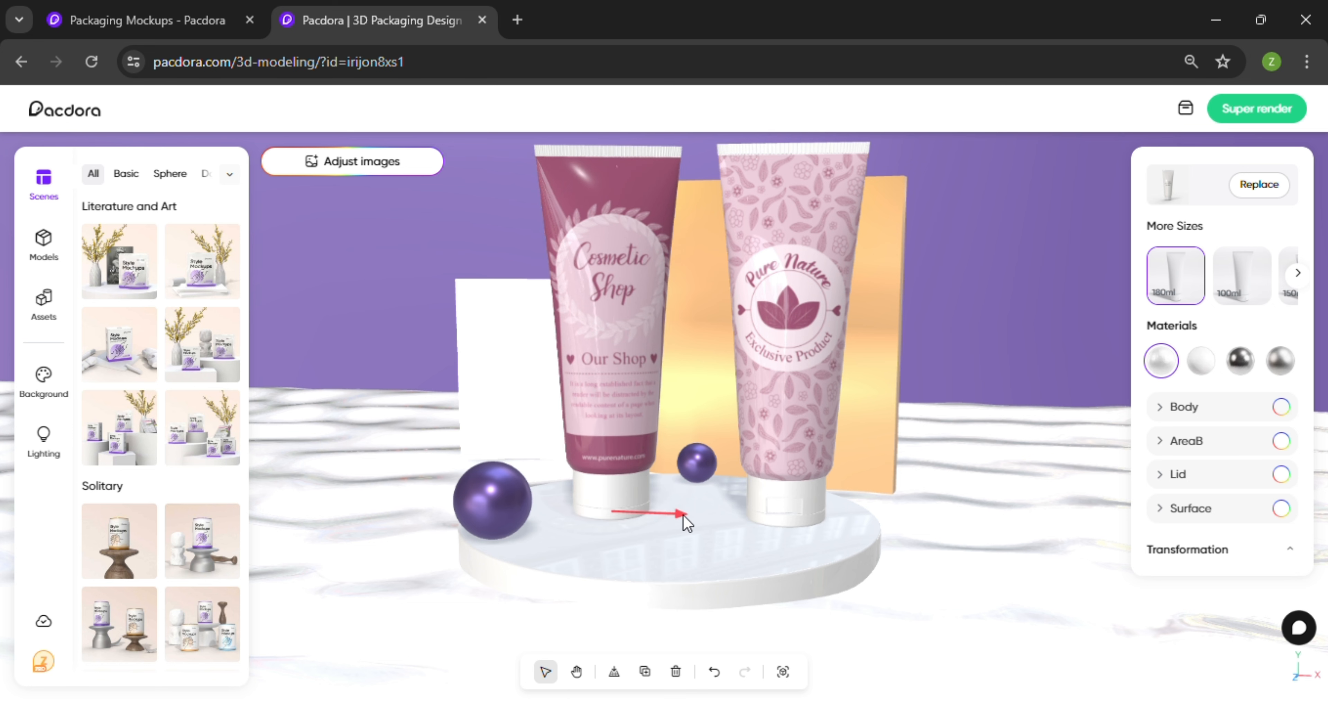
# Move the Pure Nature tube slightly inward along the pedestal toward the Cosmetic Shop tube.
pyautogui.click(779, 470)
pyautogui.moveTo(855, 520); pyautogui.dragTo(839, 522)
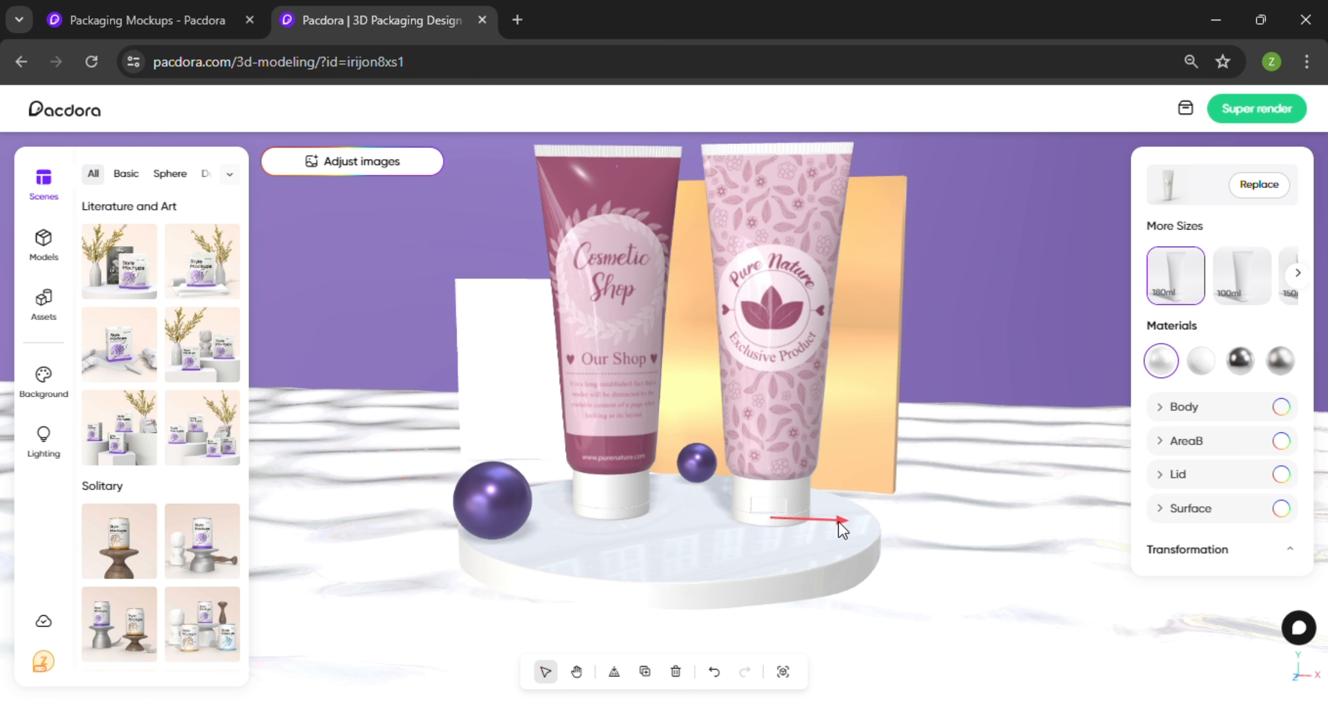
pyautogui.click(988, 396)
pyautogui.scroll(-3, 945, 321)
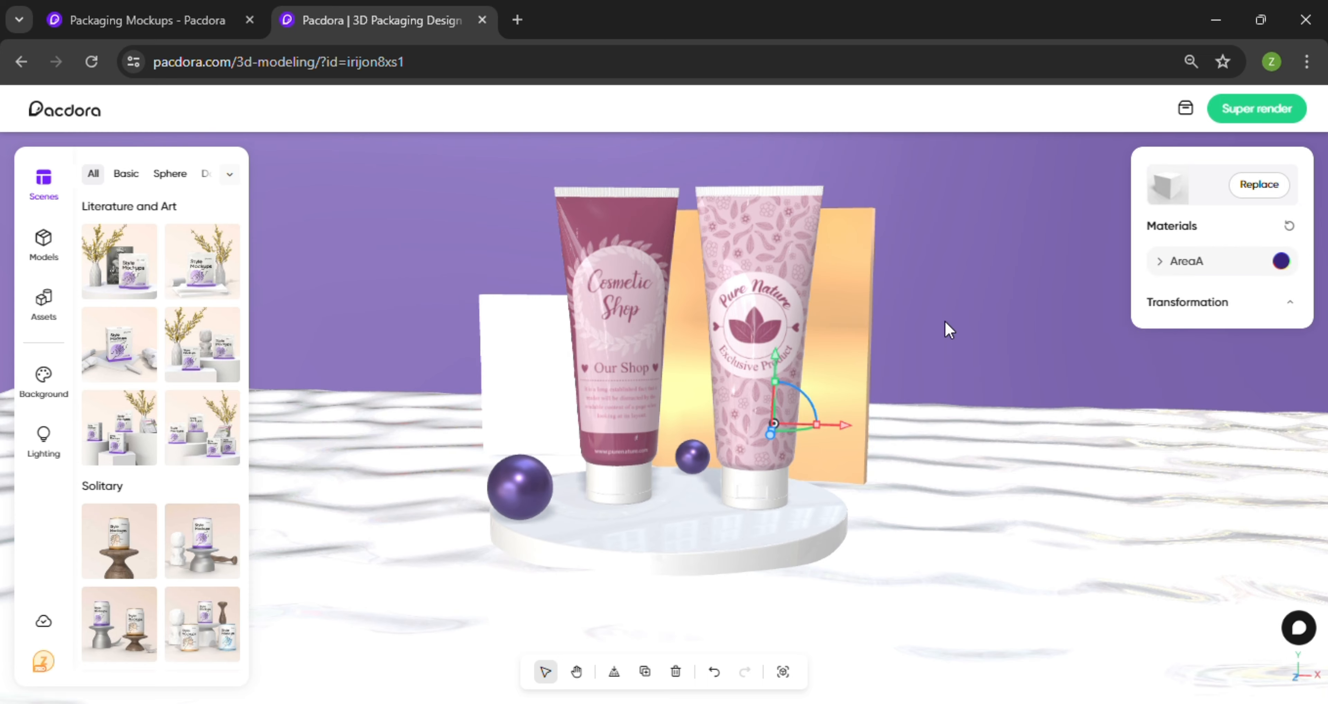
pyautogui.moveTo(945, 321); pyautogui.dragTo(953, 310)
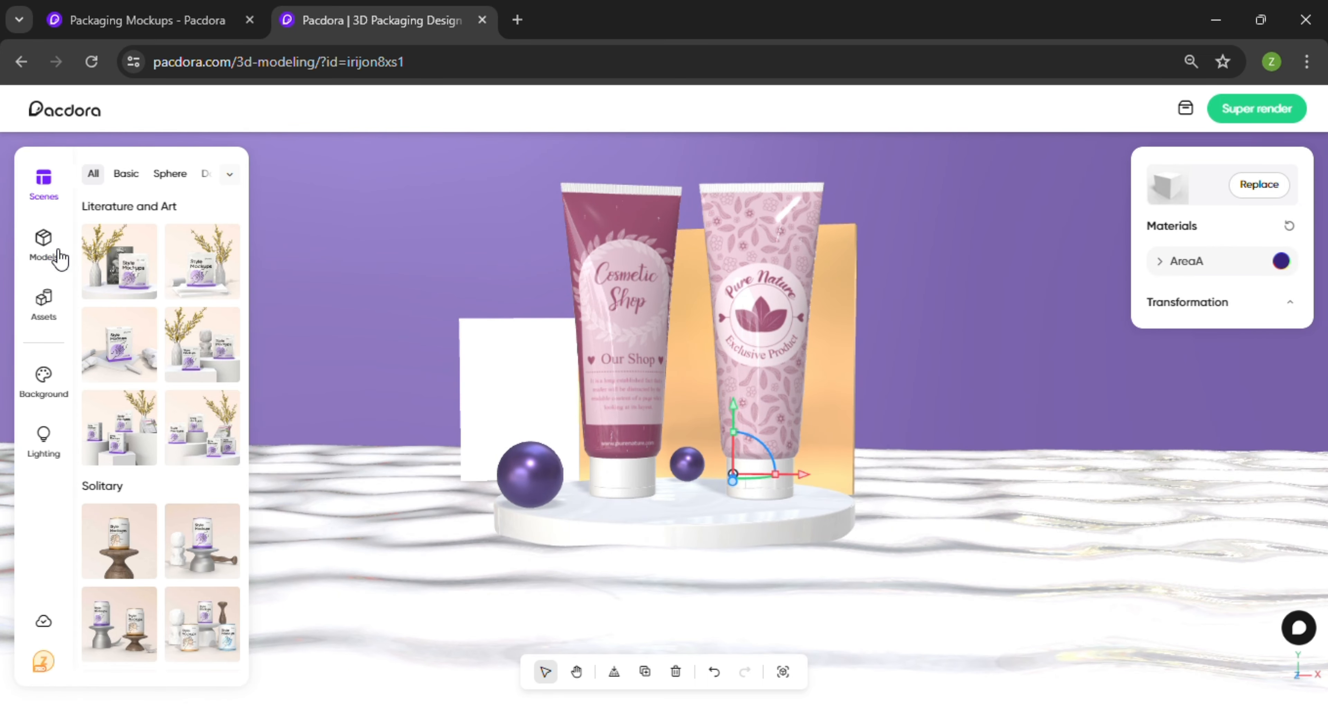
# Look through the model library, shape assets, gradient backgrounds, basic lighting presets and the selected object's transformation options.
pyautogui.click(44, 242)
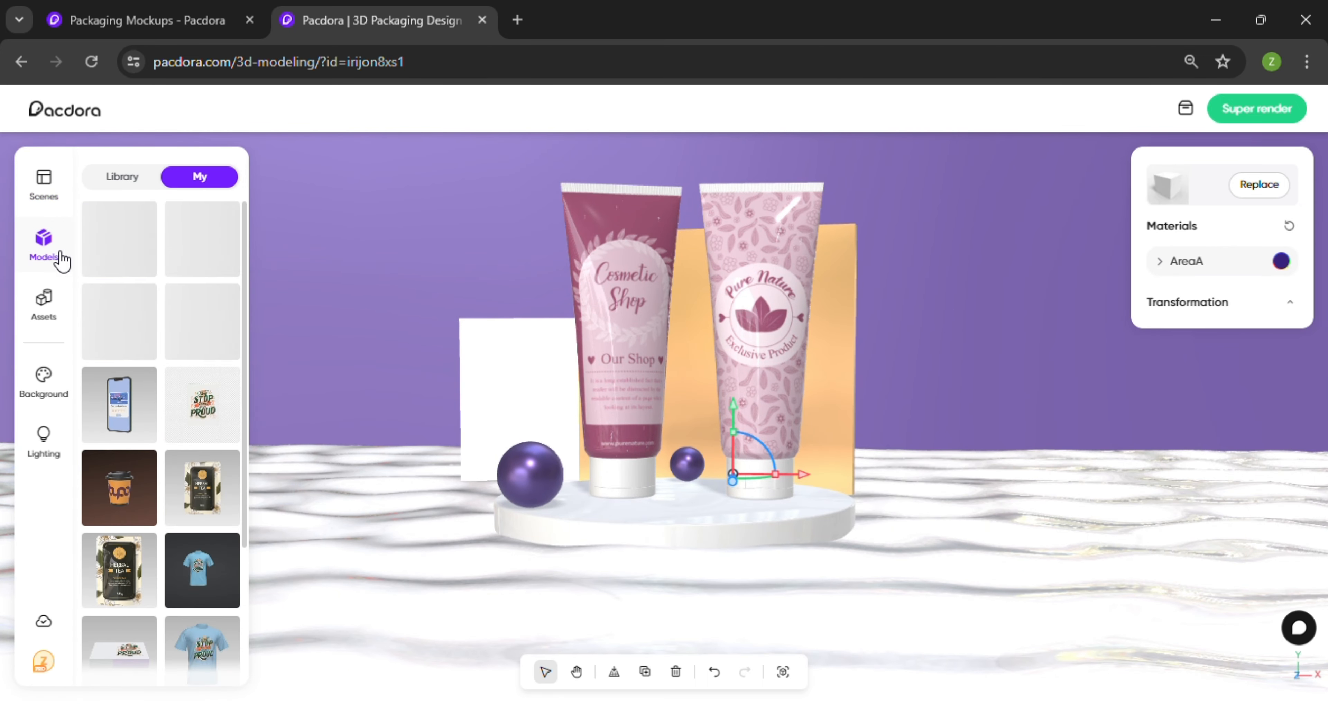
pyautogui.click(124, 178)
pyautogui.scroll(-4, 169, 330)
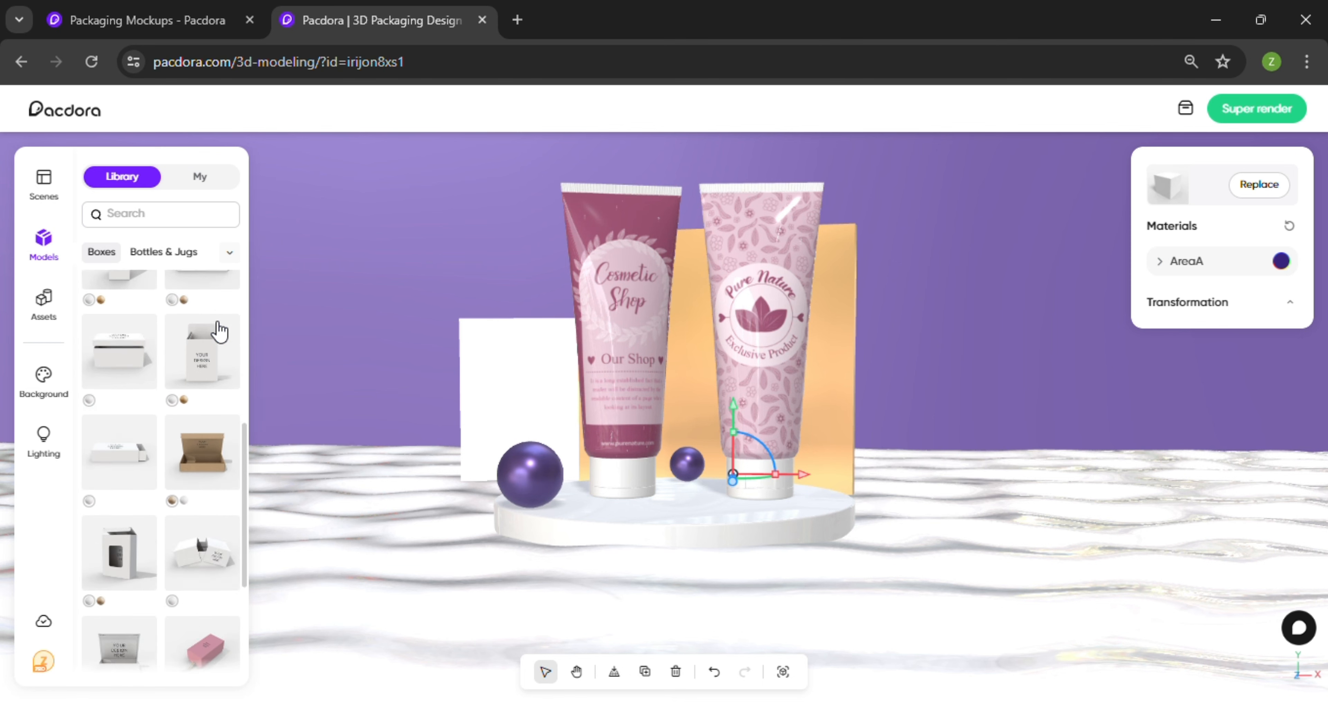
pyautogui.click(44, 299)
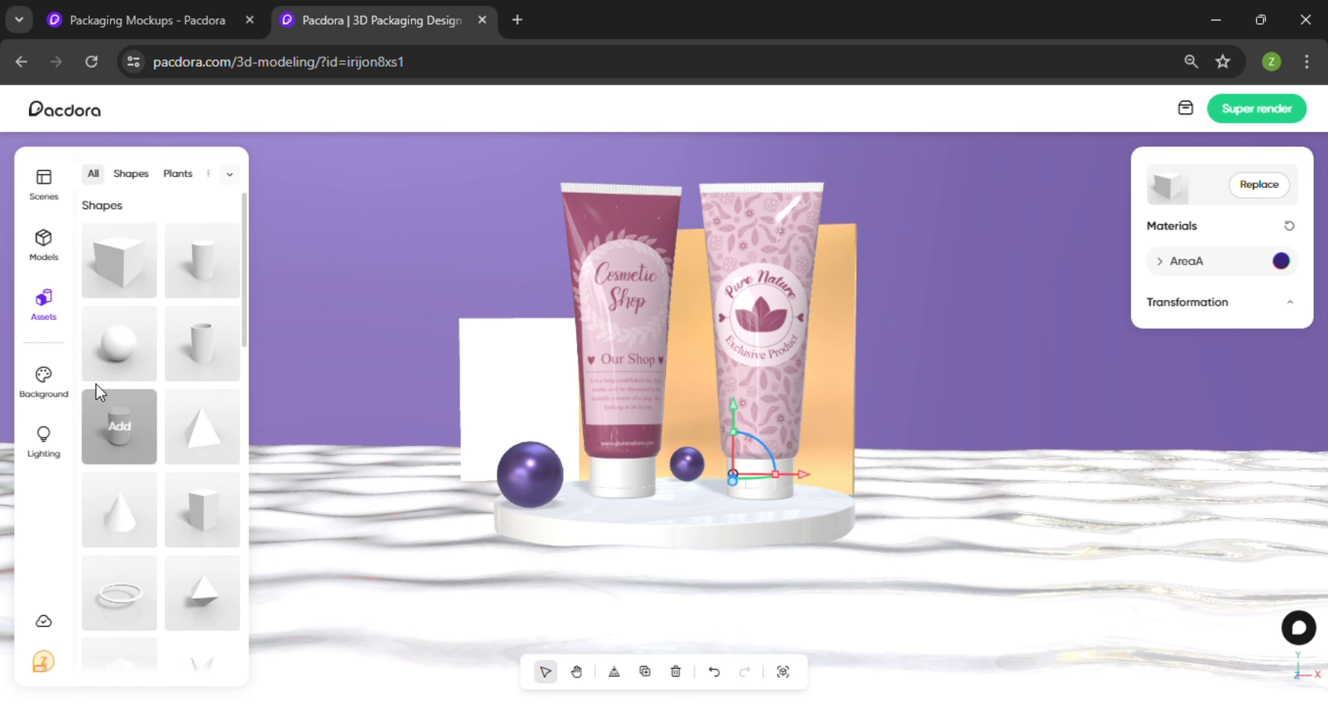
pyautogui.click(44, 379)
pyautogui.click(159, 169)
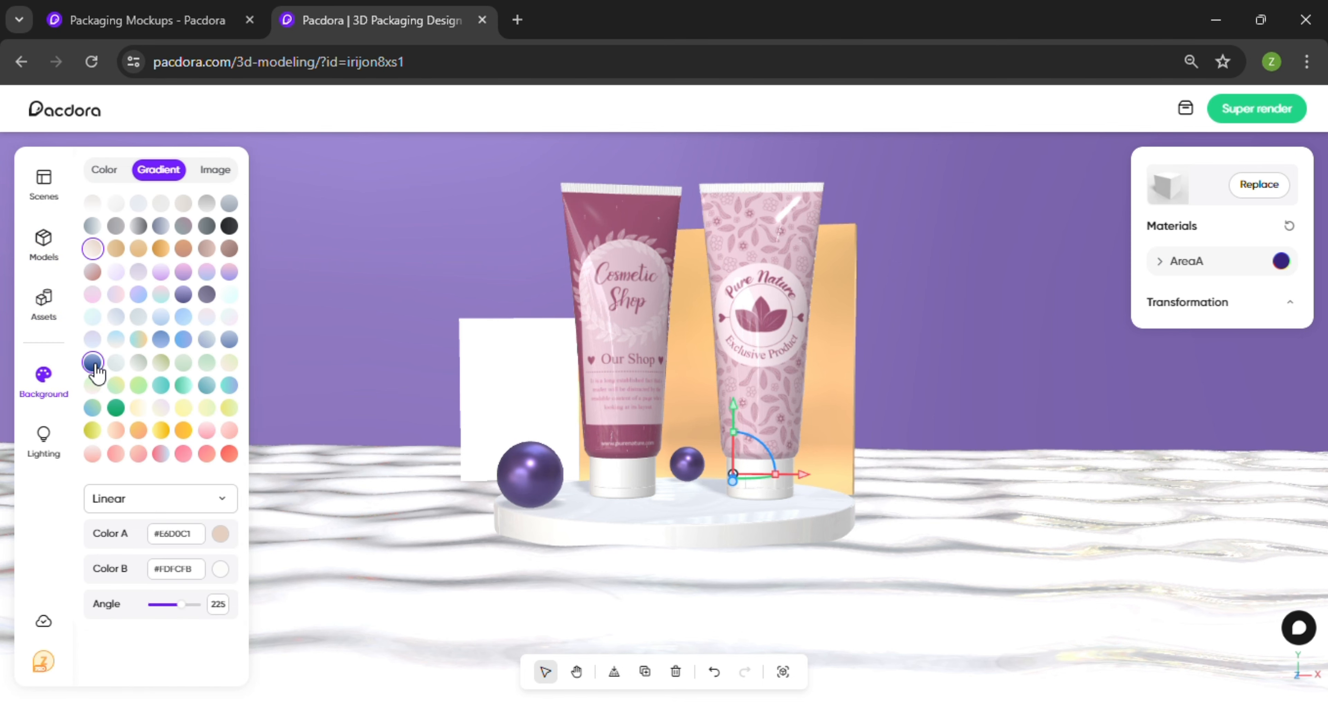
pyautogui.click(52, 434)
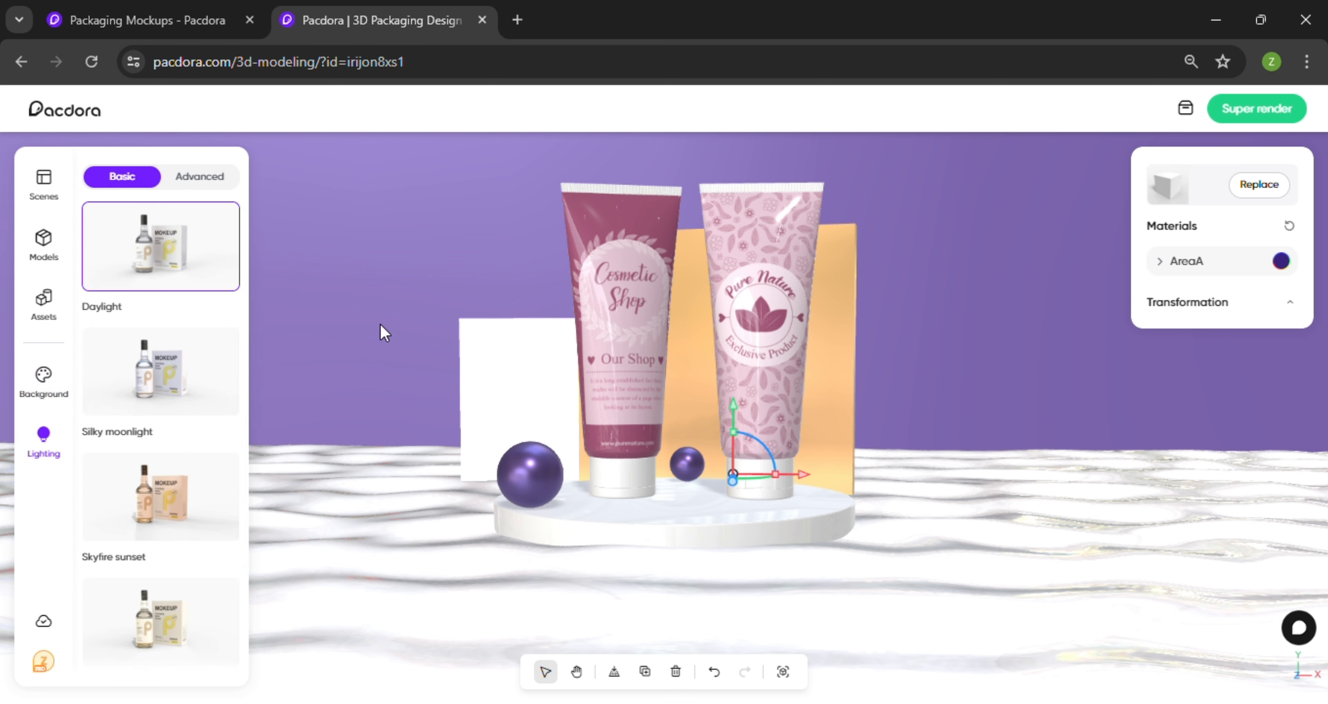
pyautogui.click(1294, 308)
pyautogui.click(1228, 304)
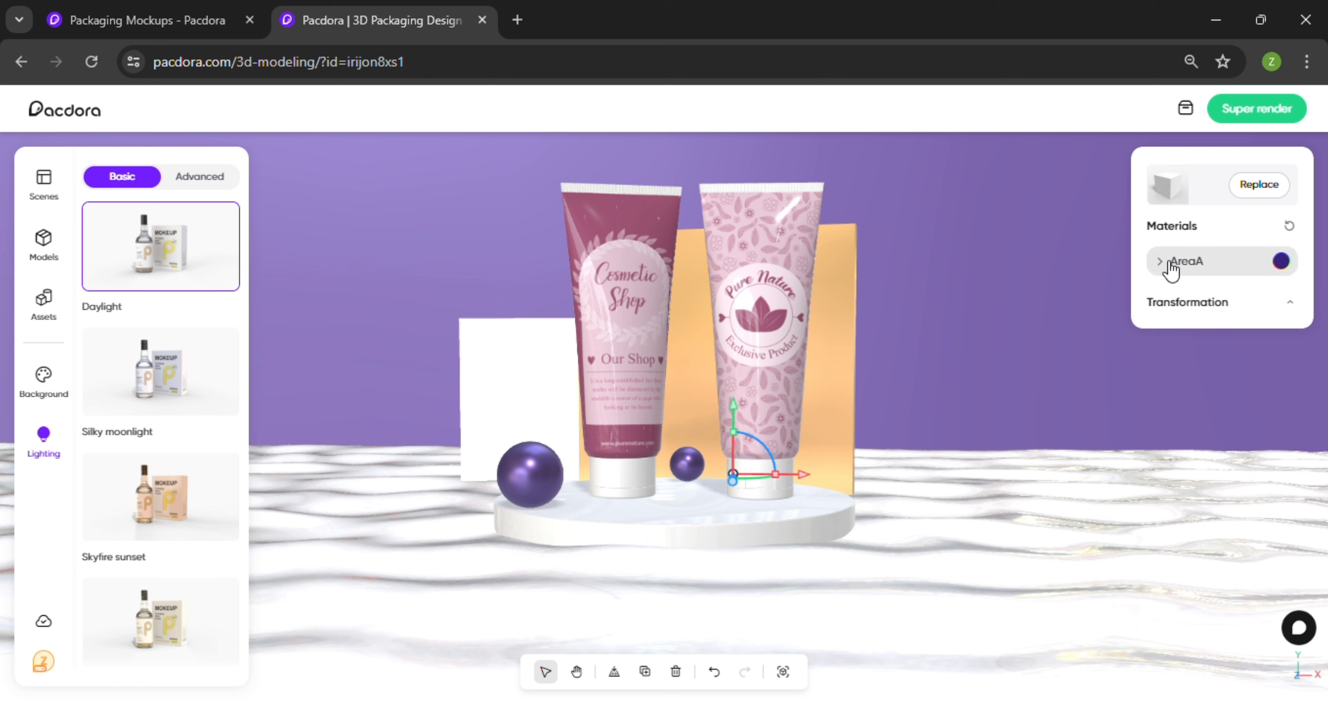
# Recolor the purple back wall to a muted dark rose, #803047.
pyautogui.click(1282, 262)
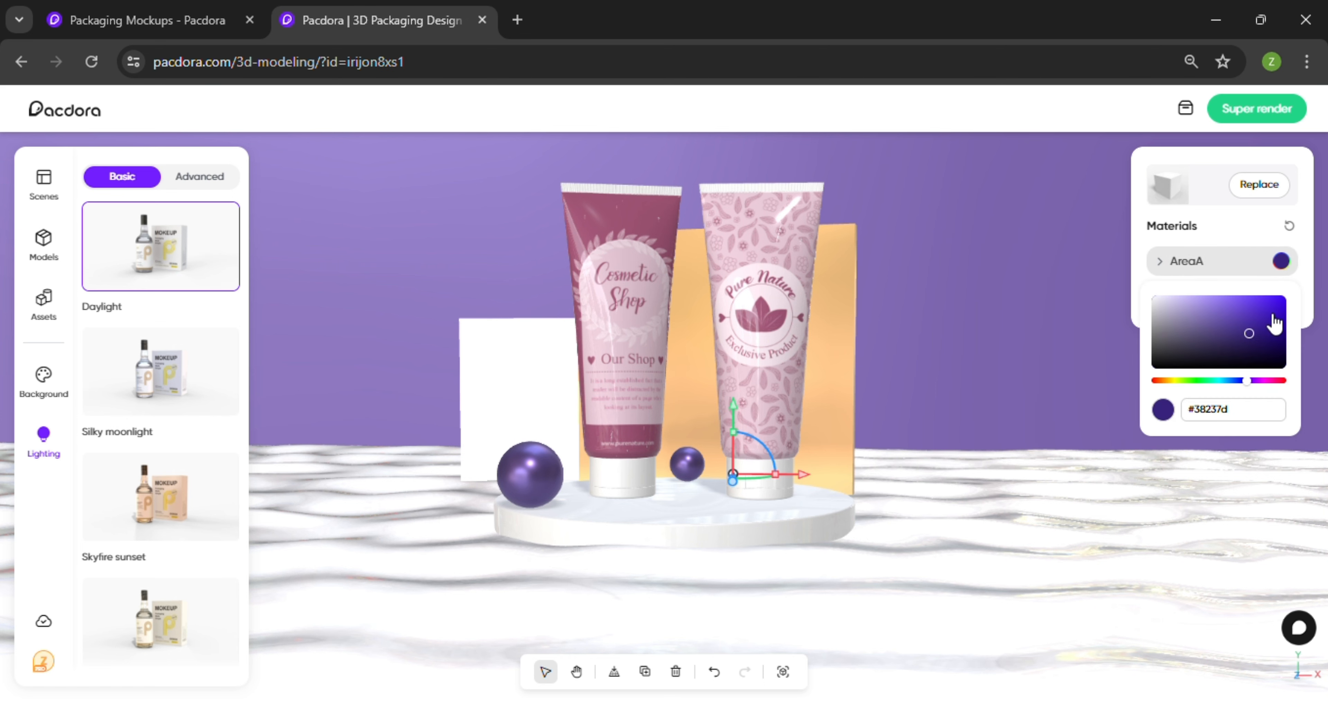
pyautogui.click(1248, 323)
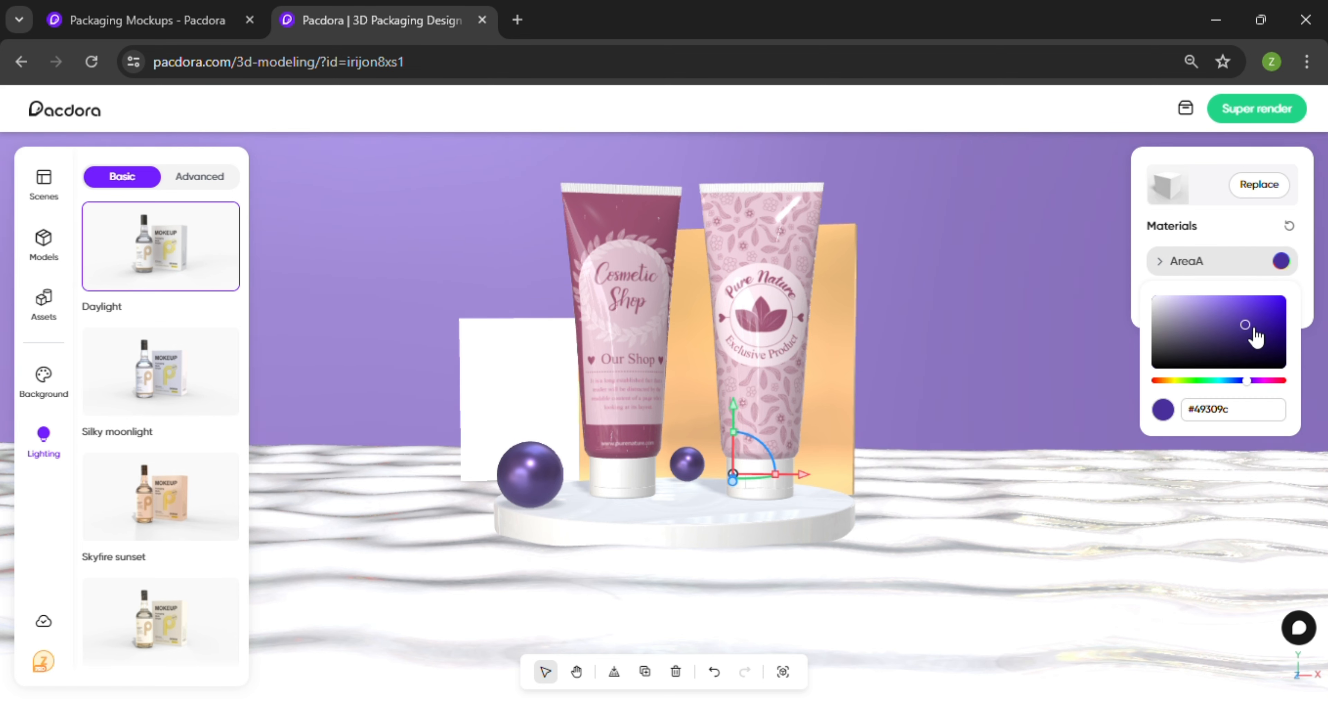
pyautogui.click(1276, 381)
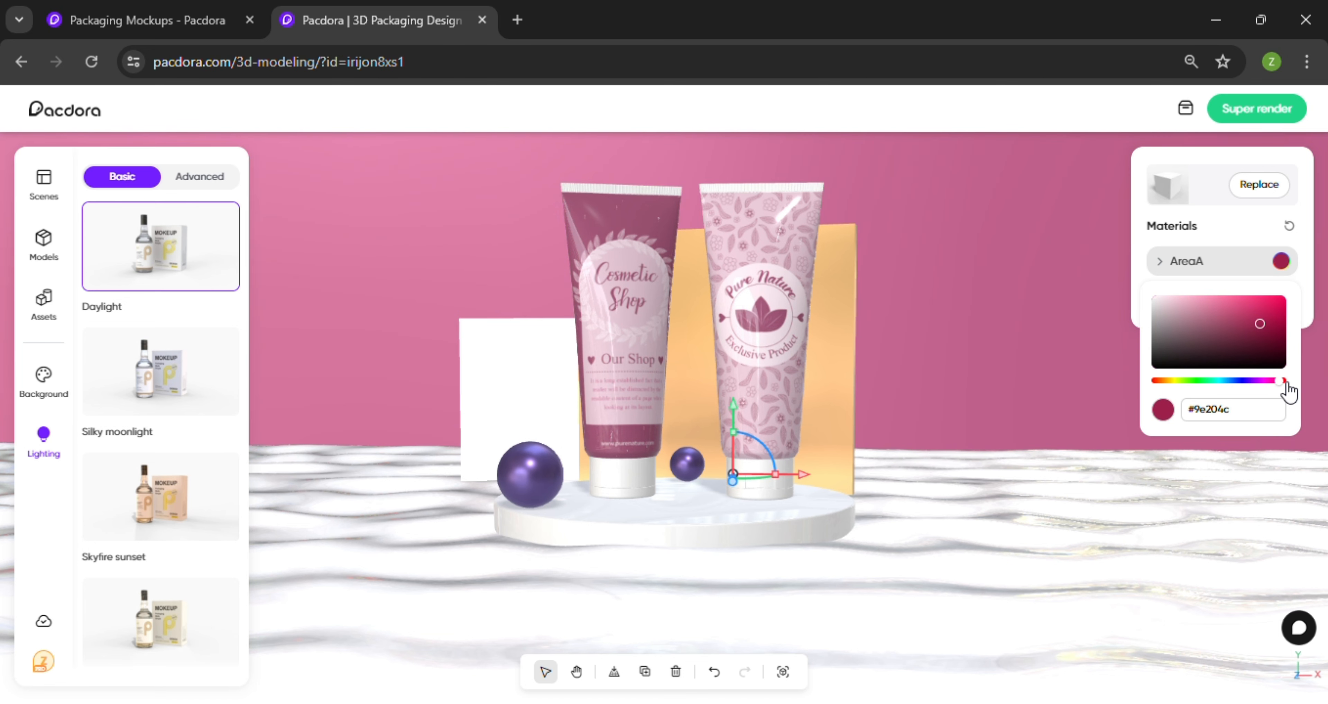
pyautogui.moveTo(1259, 312); pyautogui.dragTo(1244, 309)
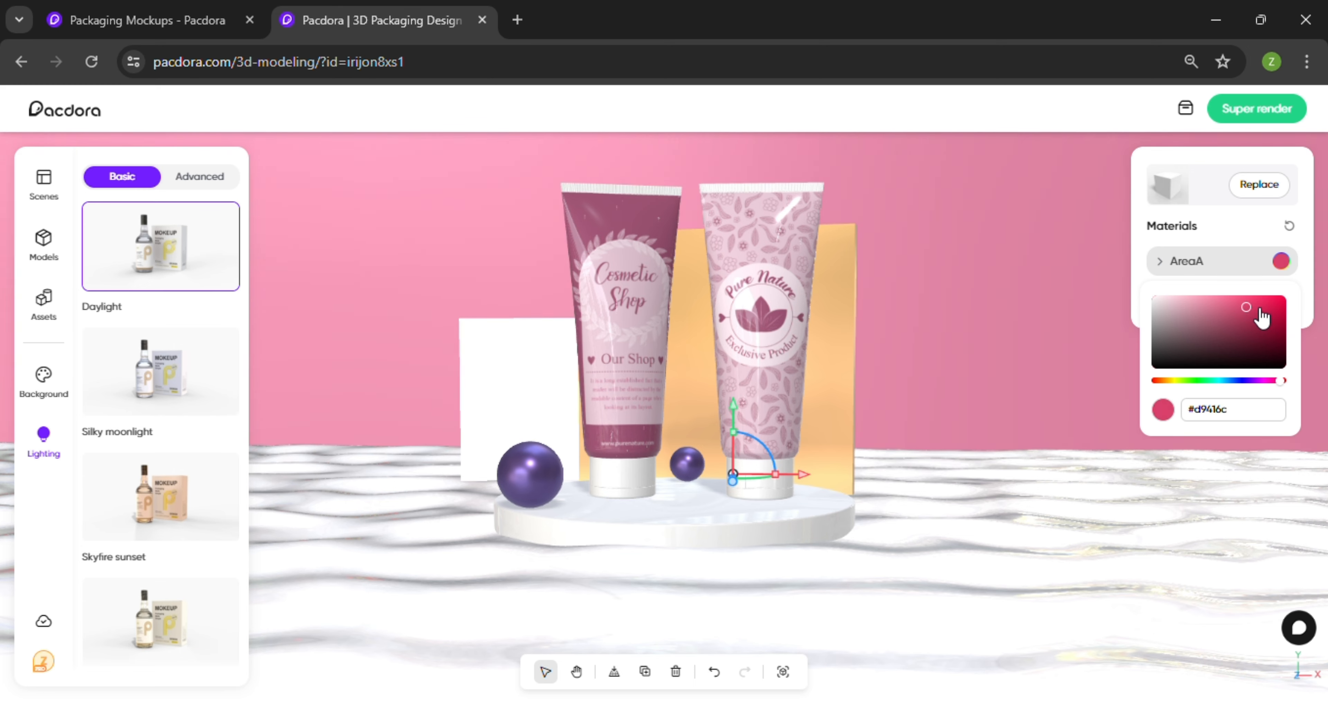
pyautogui.click(1247, 308)
pyautogui.moveTo(1257, 347)
pyautogui.mouseDown()
pyautogui.moveTo(1241, 322)
pyautogui.moveTo(1242, 335)
pyautogui.mouseUp()
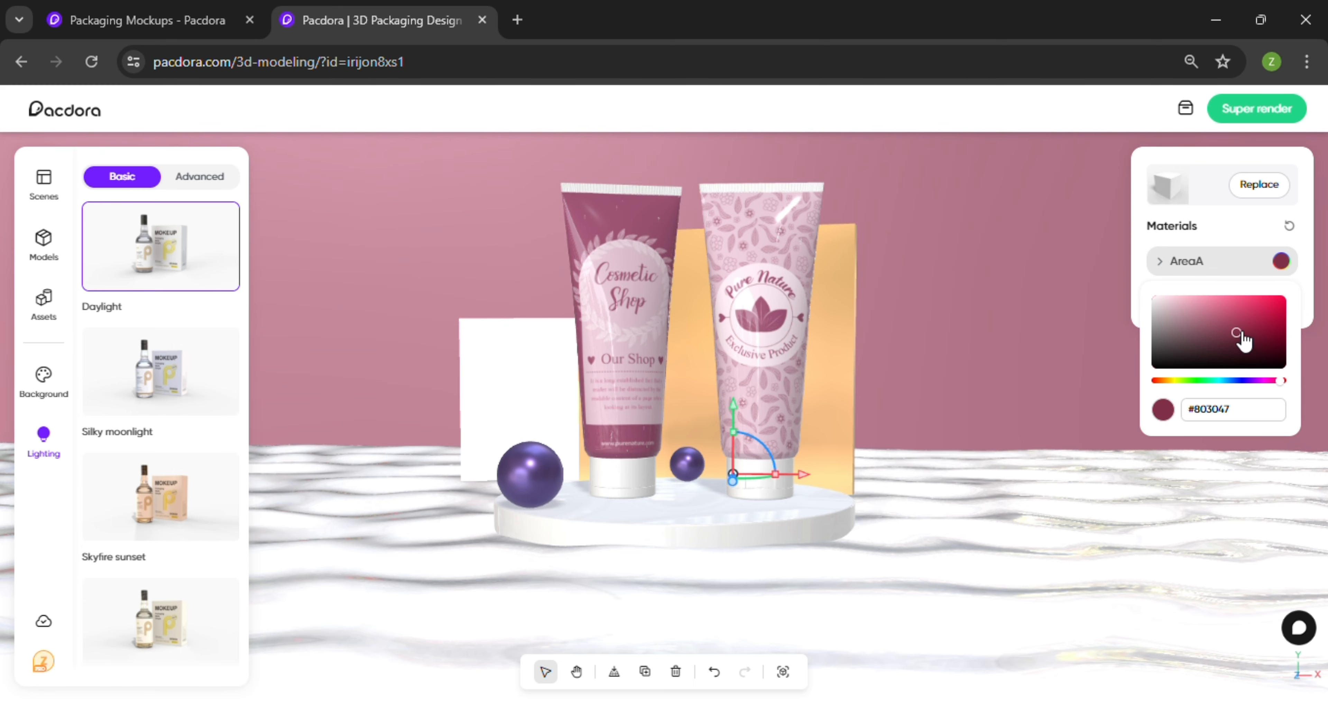
# Recolor the white rippled floor to a muted dark reddish brown.
pyautogui.click(979, 440)
pyautogui.moveTo(979, 440); pyautogui.dragTo(952, 428)
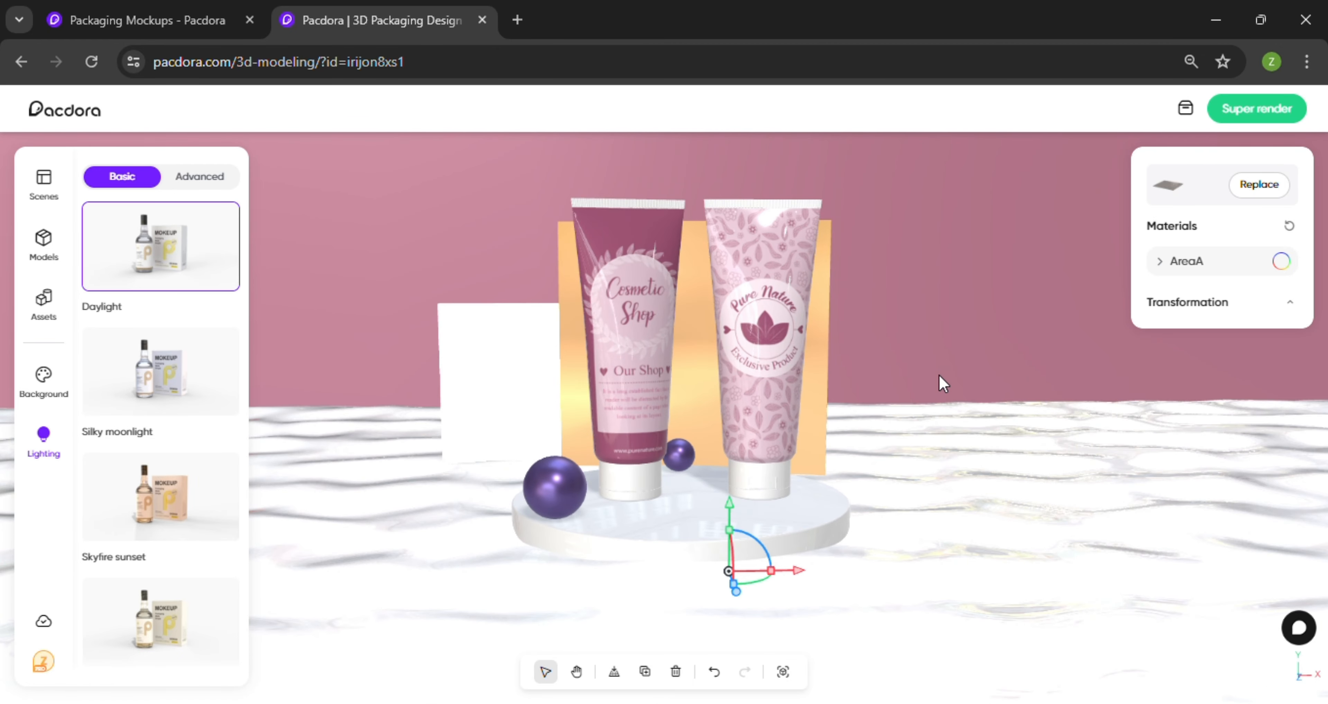
pyautogui.click(1281, 261)
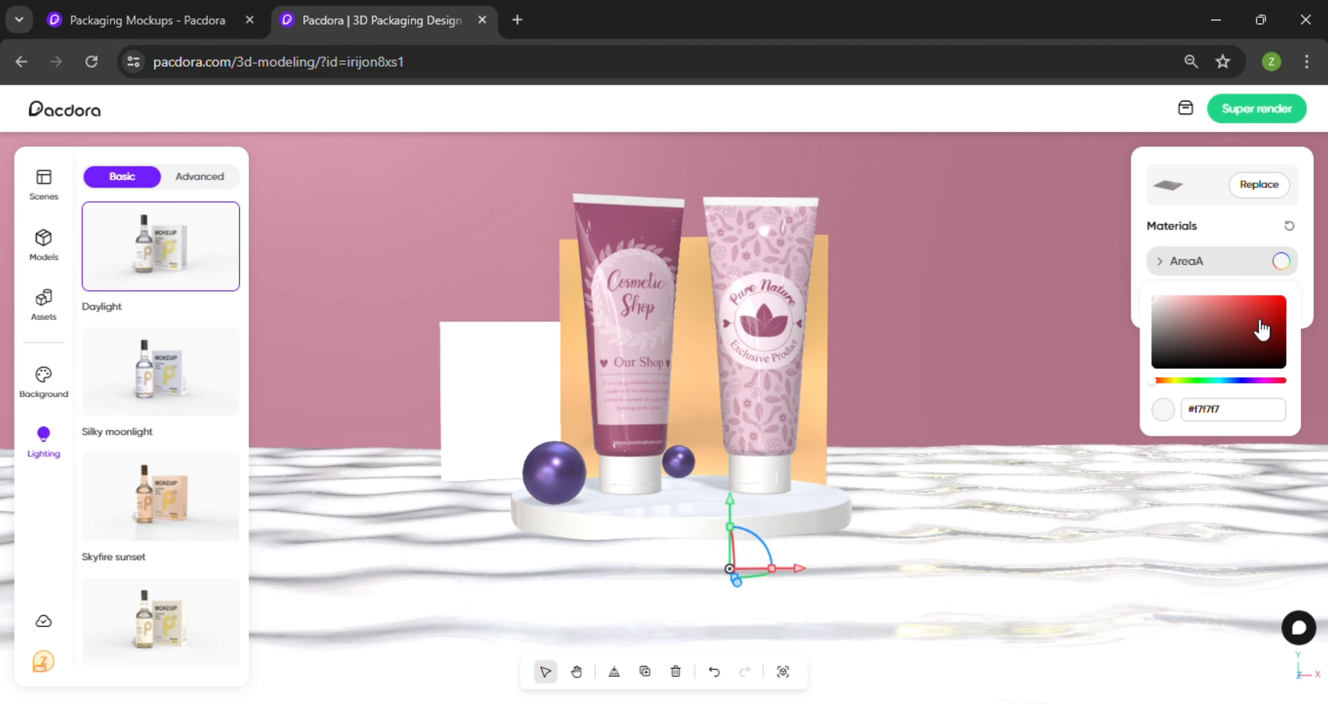
pyautogui.click(1233, 329)
pyautogui.click(1240, 367)
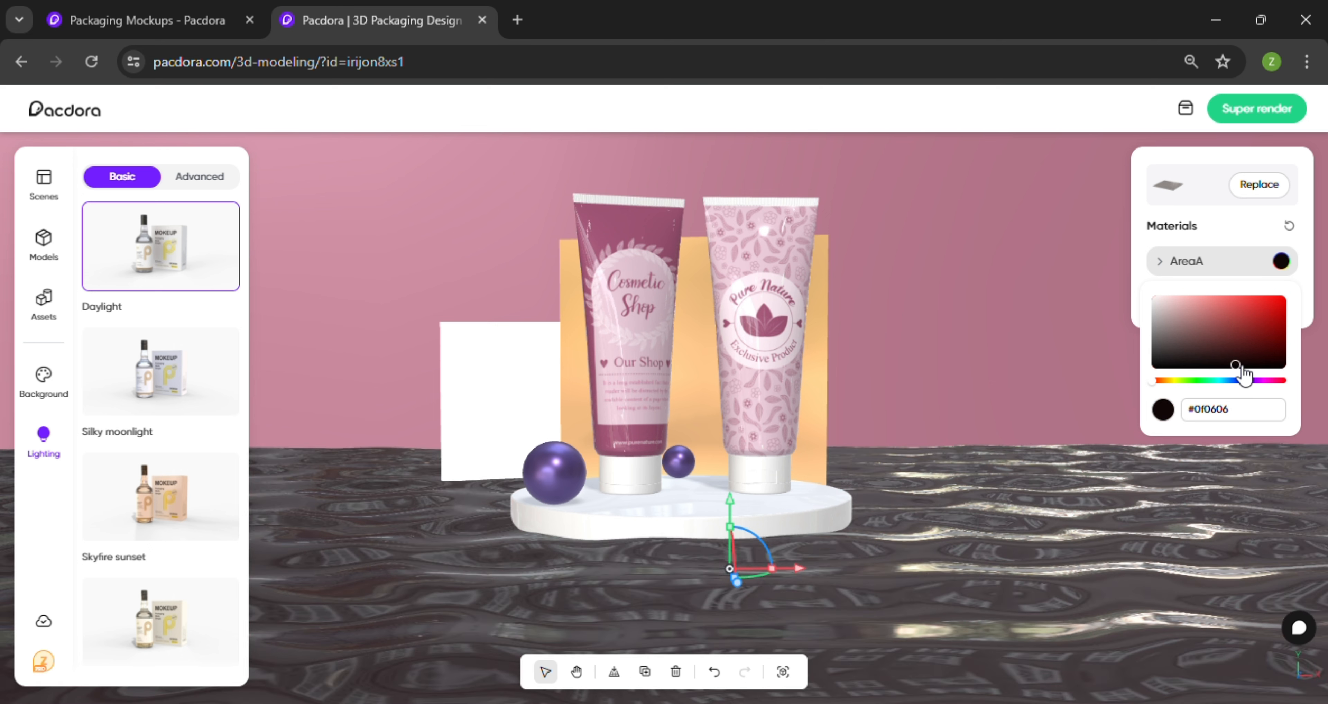
pyautogui.click(1244, 344)
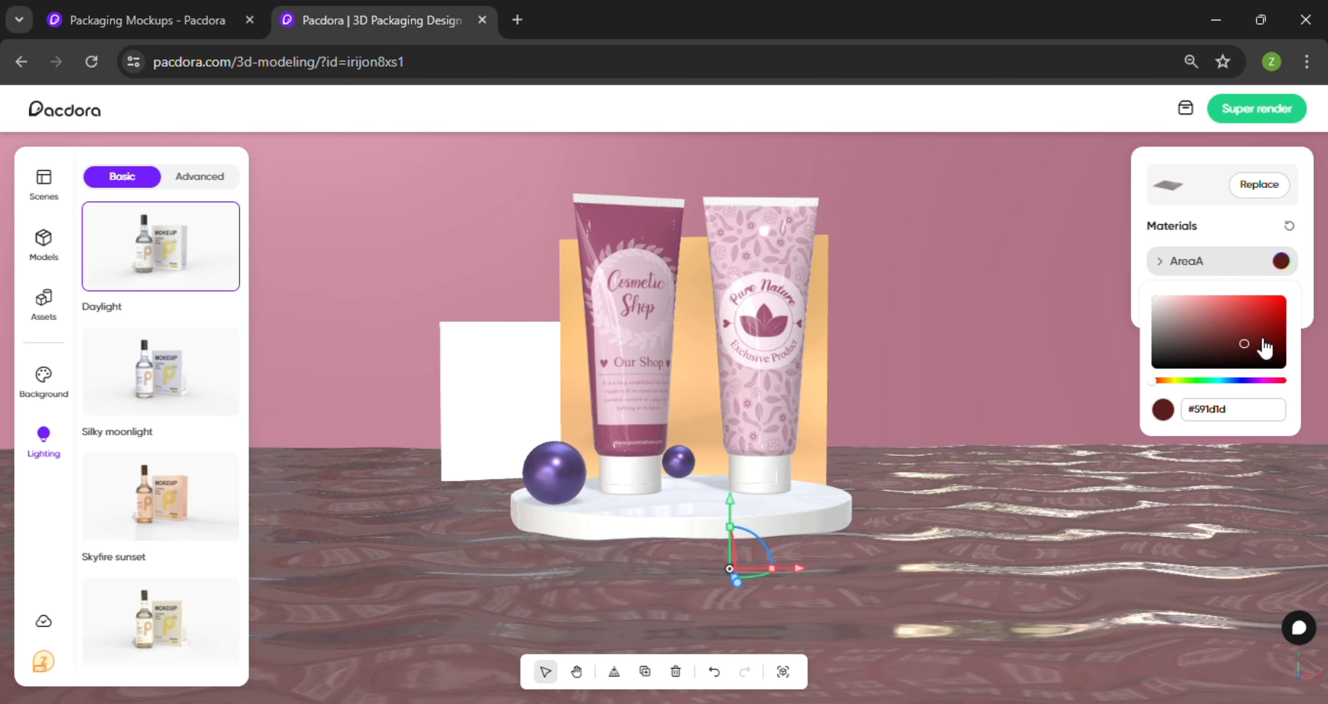
pyautogui.click(1233, 346)
pyautogui.click(994, 351)
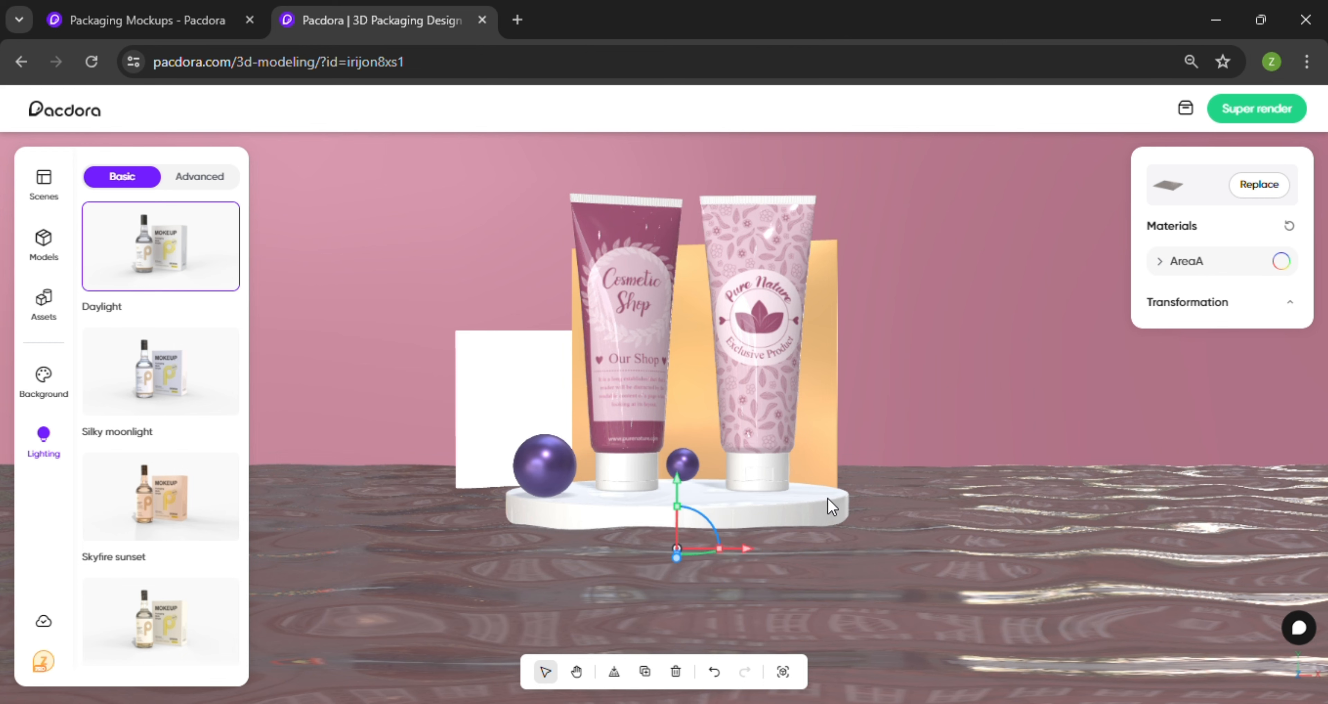
# Set the round pedestal's material color to the muted brown #6e5151.
pyautogui.click(1282, 262)
pyautogui.click(1188, 335)
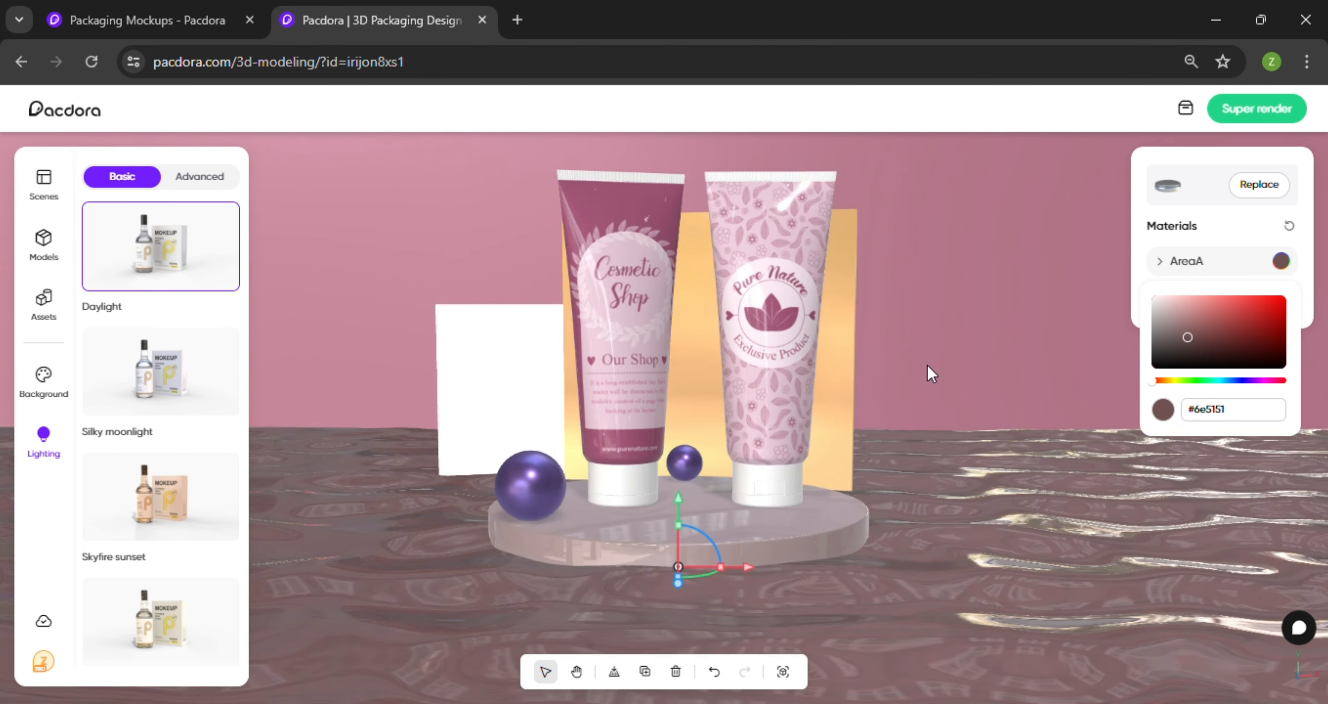
pyautogui.click(928, 367)
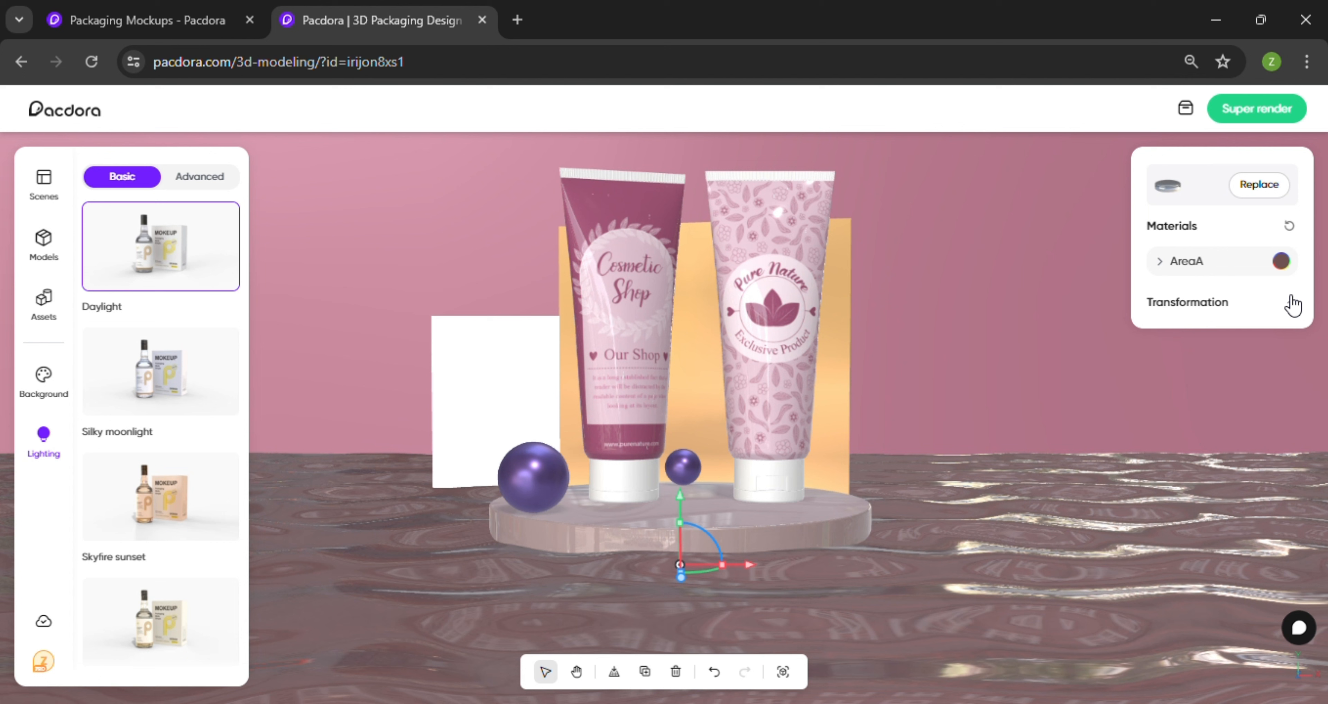
# Set the round pedestal's material color to the muted reddish brown #784343.
pyautogui.click(1282, 262)
pyautogui.click(1186, 331)
pyautogui.moveTo(1194, 333); pyautogui.dragTo(1212, 338)
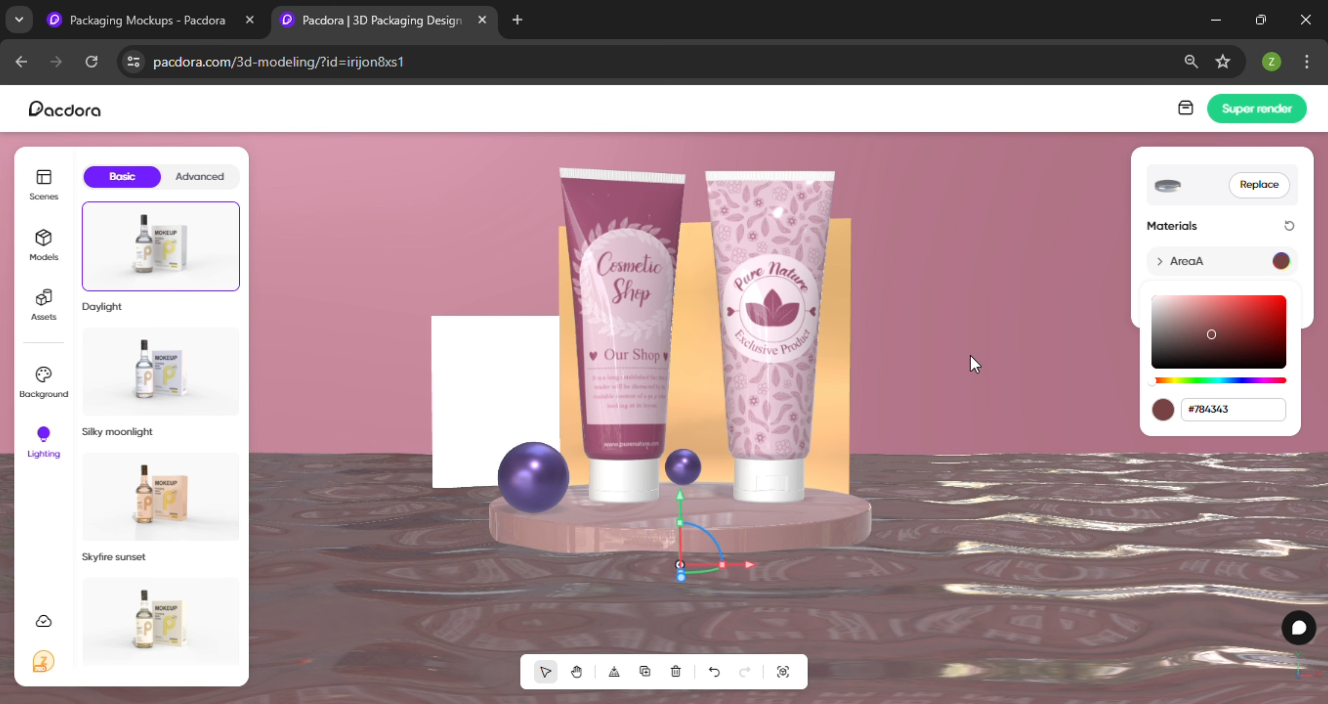
pyautogui.click(937, 350)
pyautogui.click(474, 421)
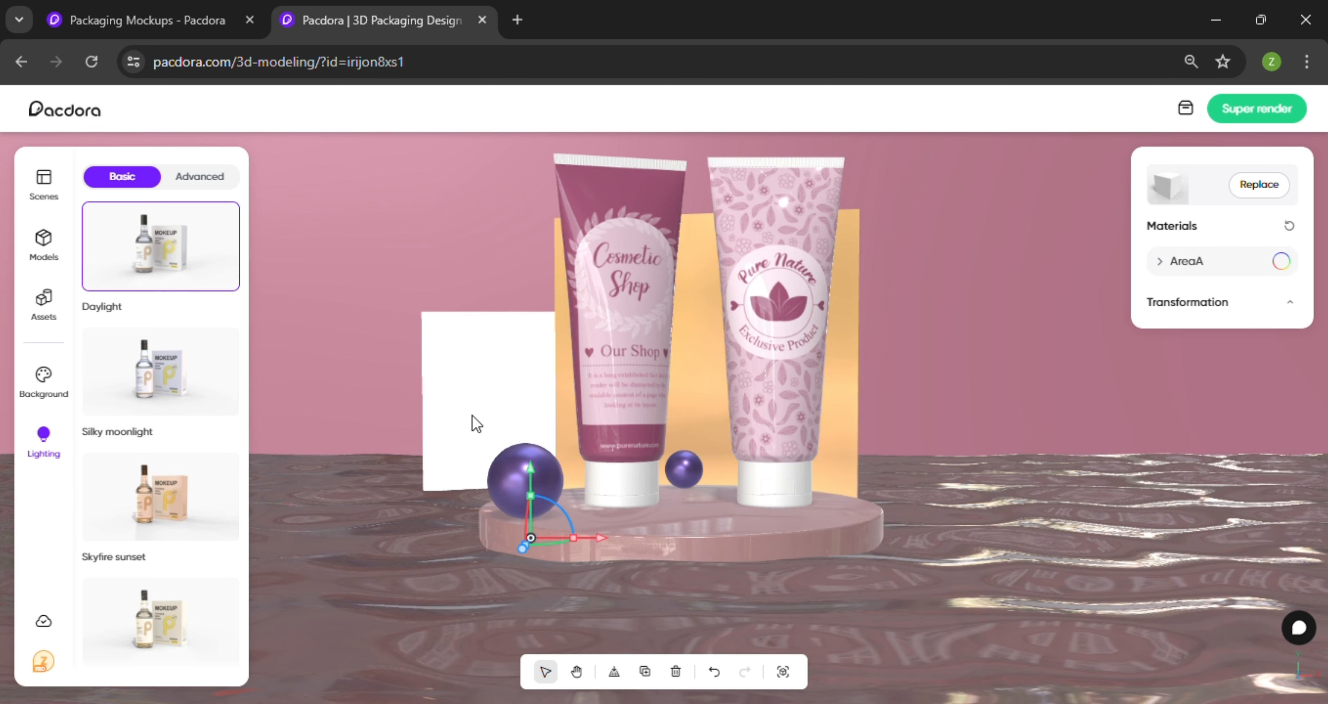
# Color the lid of the right tube black, #000000.
pyautogui.click(780, 496)
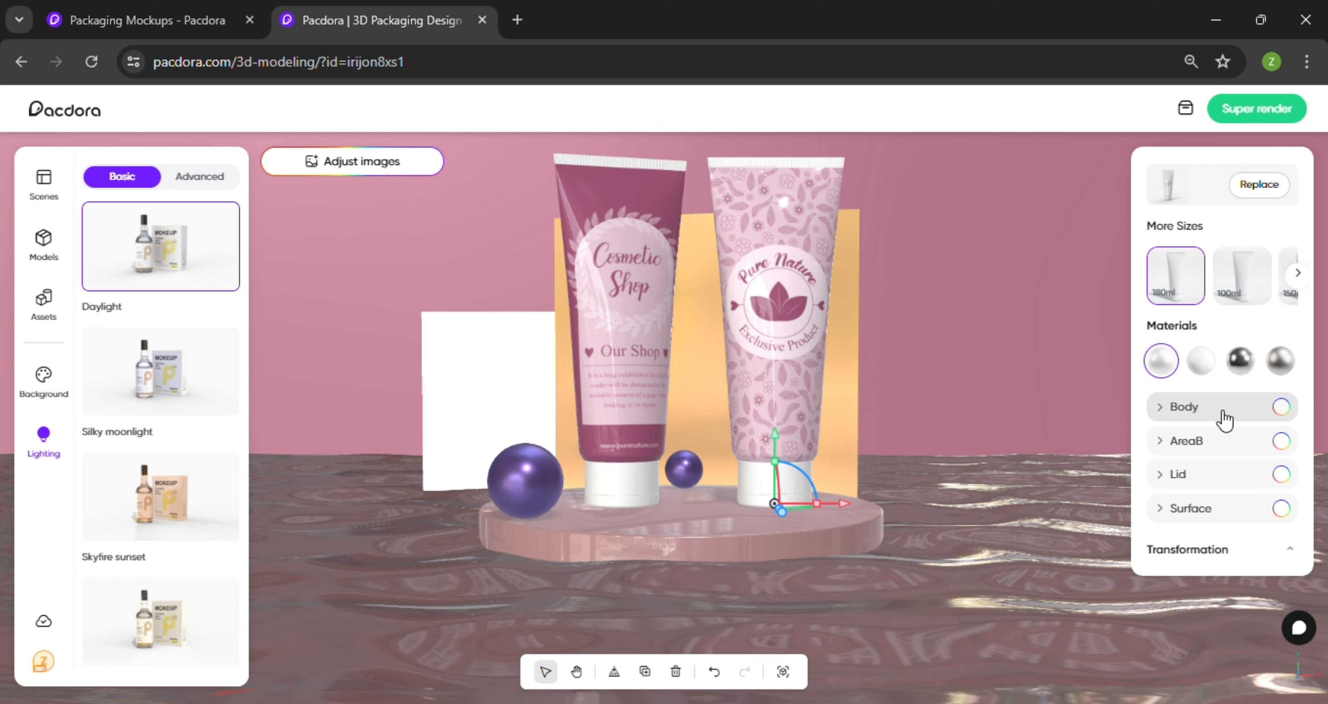
pyautogui.click(1249, 414)
pyautogui.click(1169, 415)
pyautogui.click(1281, 473)
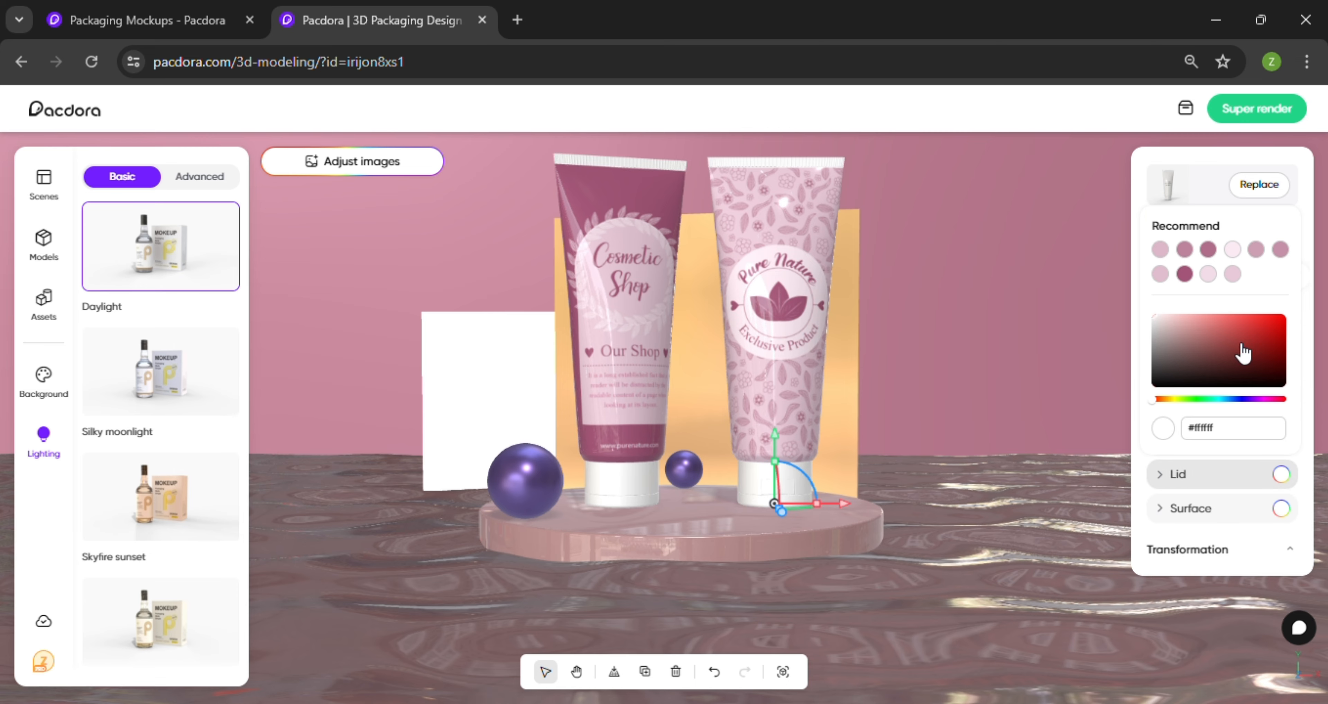
pyautogui.moveTo(1176, 368); pyautogui.dragTo(1154, 407)
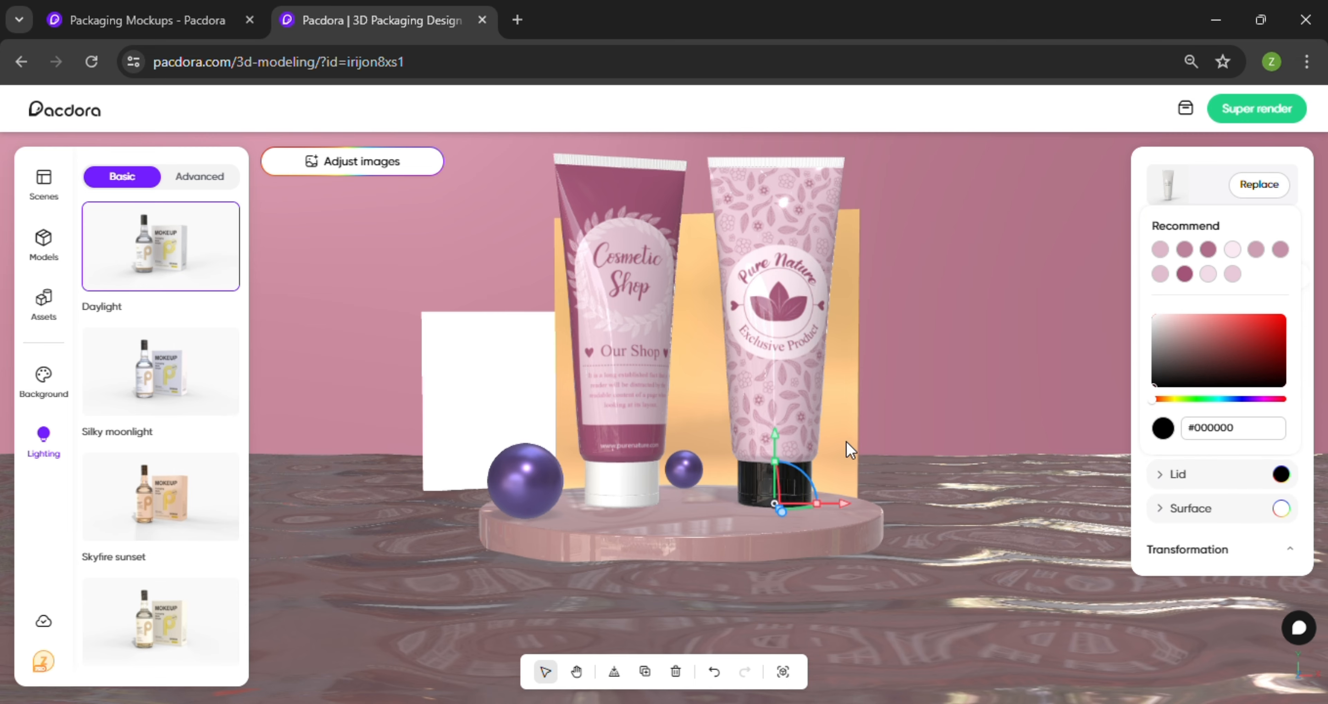
pyautogui.scroll(3, 871, 495)
pyautogui.moveTo(871, 494); pyautogui.dragTo(846, 473)
pyautogui.scroll(-3, 847, 472)
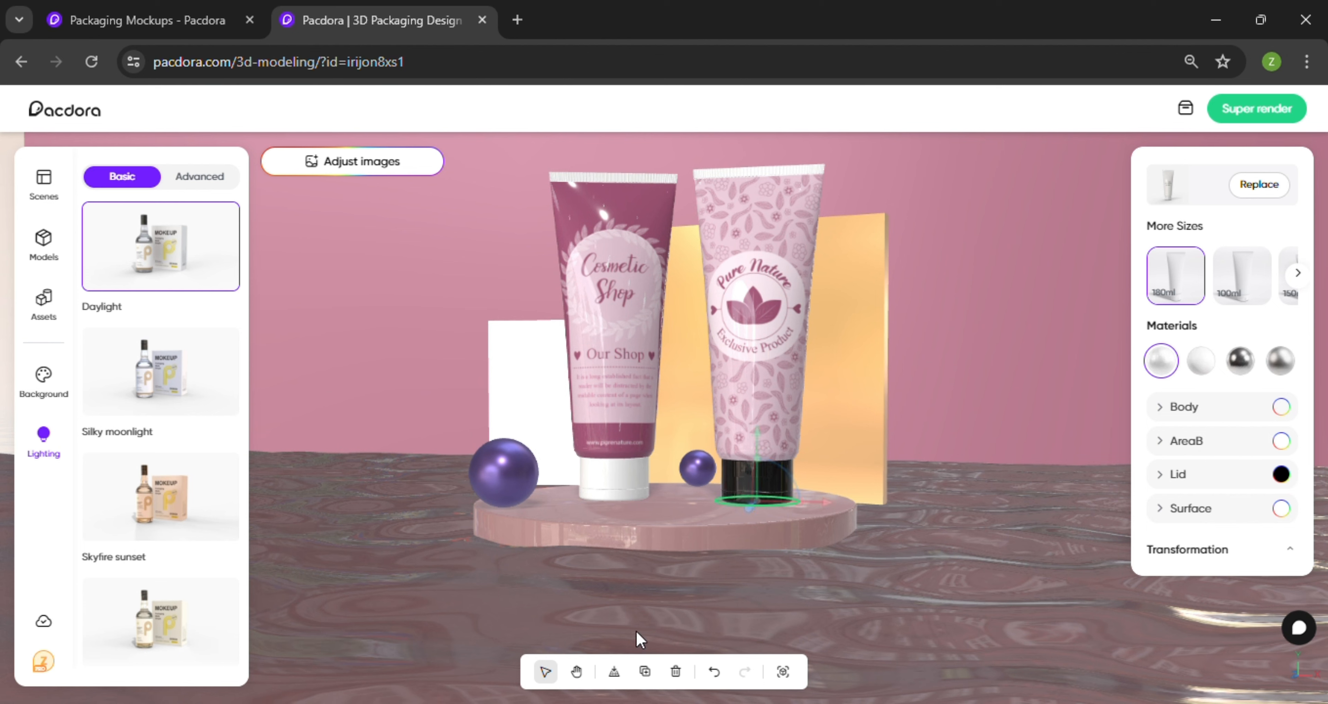
# Set the right tube's lid color to the dark plum #5c1c37.
pyautogui.click(576, 671)
pyautogui.moveTo(866, 433); pyautogui.dragTo(850, 461)
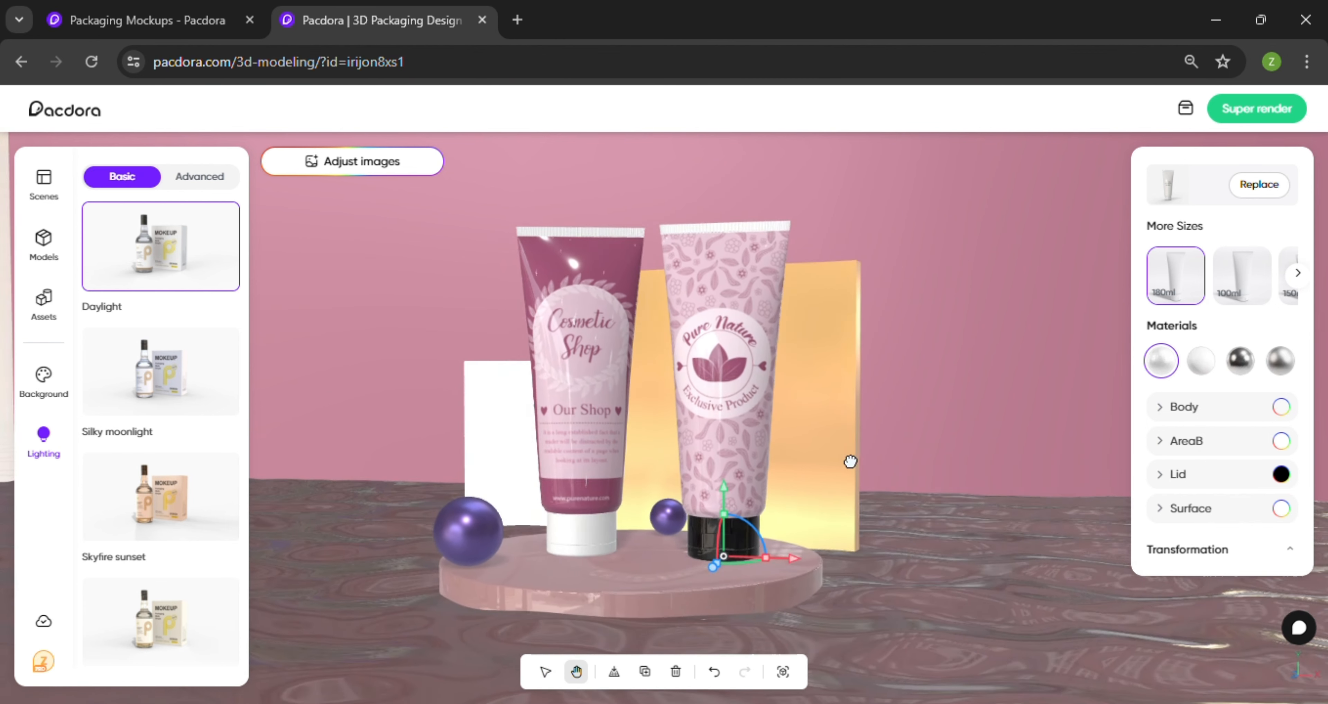
pyautogui.click(546, 671)
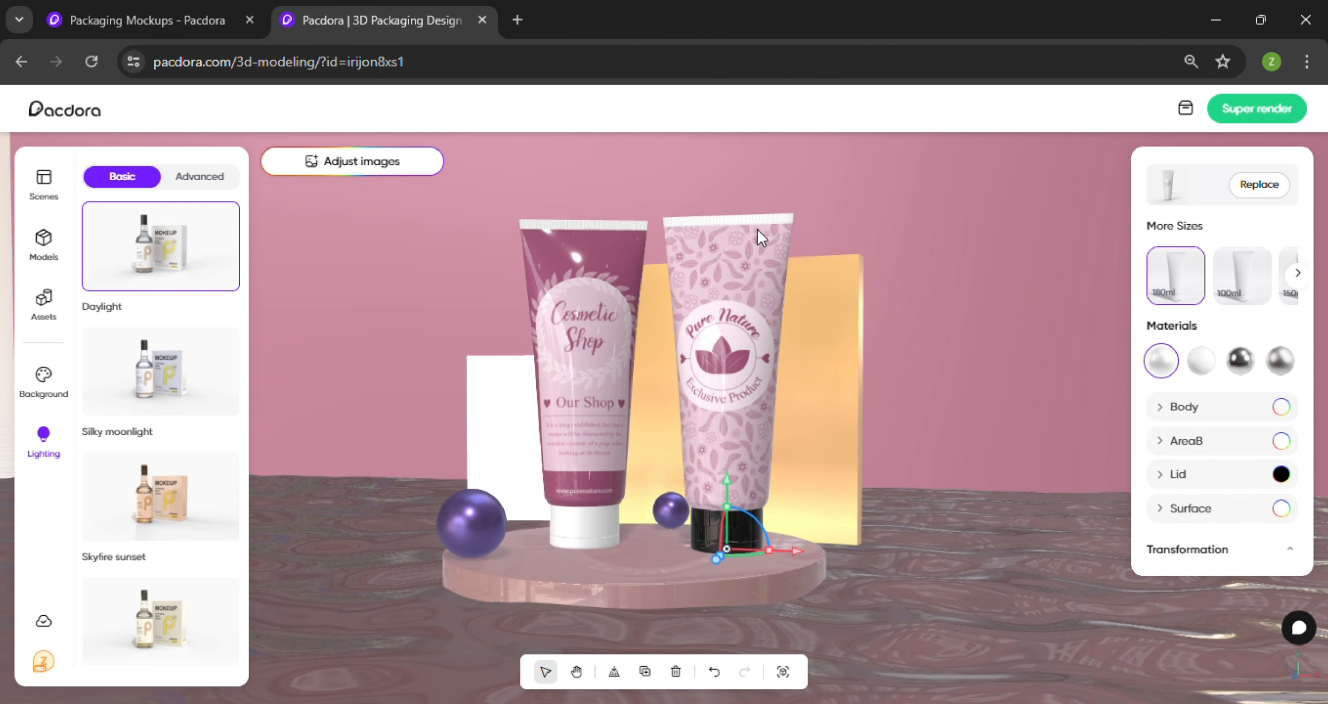
pyautogui.click(1282, 474)
pyautogui.click(1276, 330)
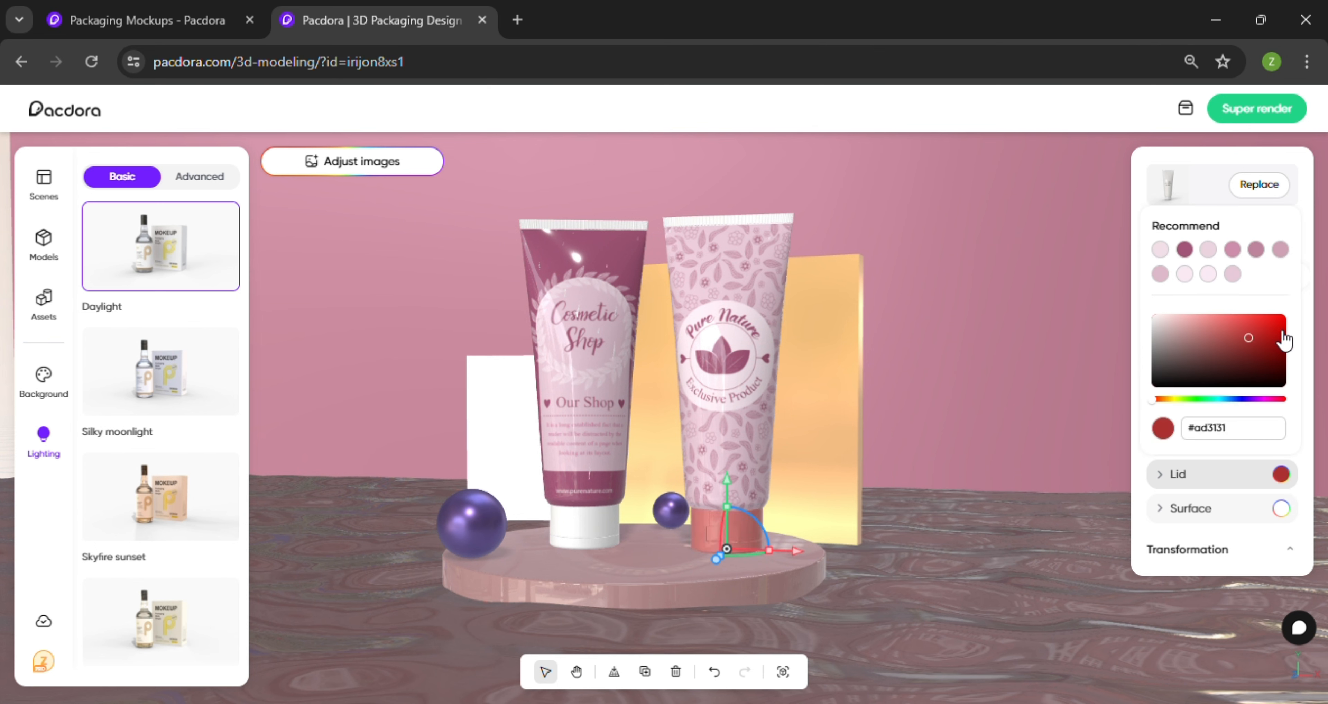
pyautogui.click(1254, 400)
pyautogui.click(1220, 341)
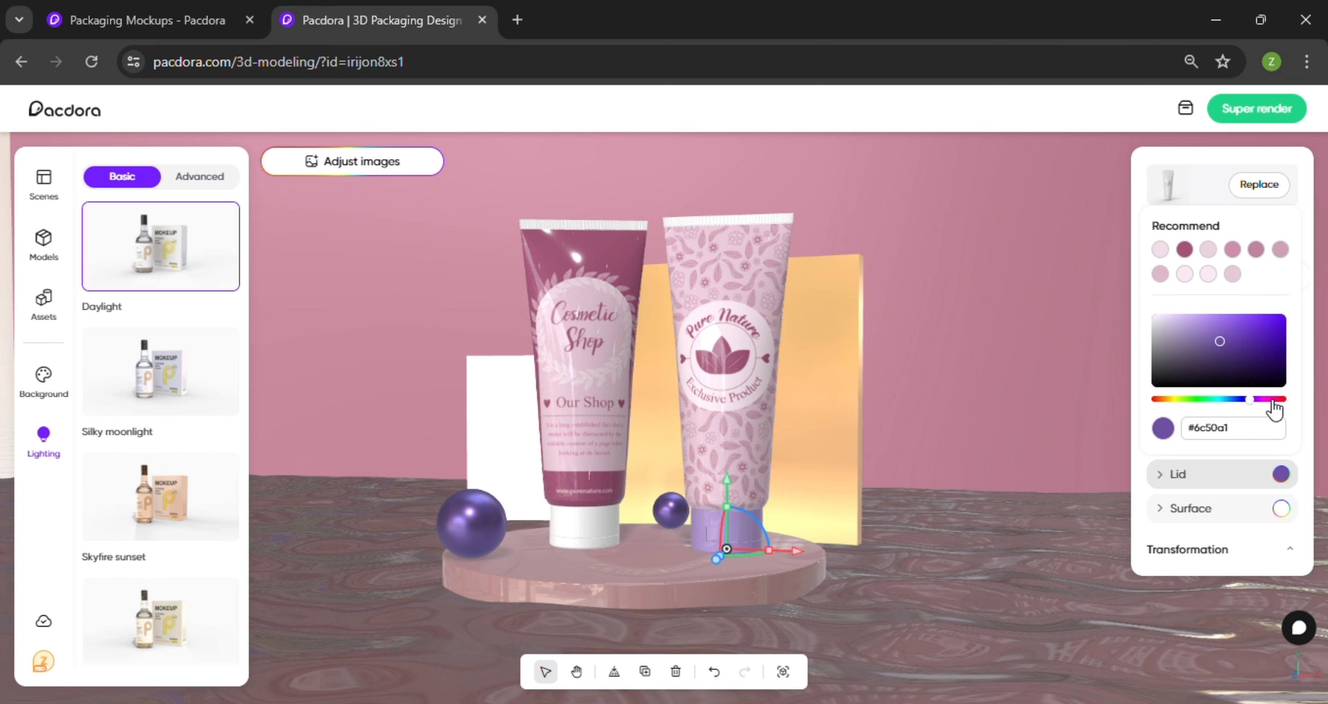
pyautogui.click(1283, 399)
pyautogui.click(1236, 362)
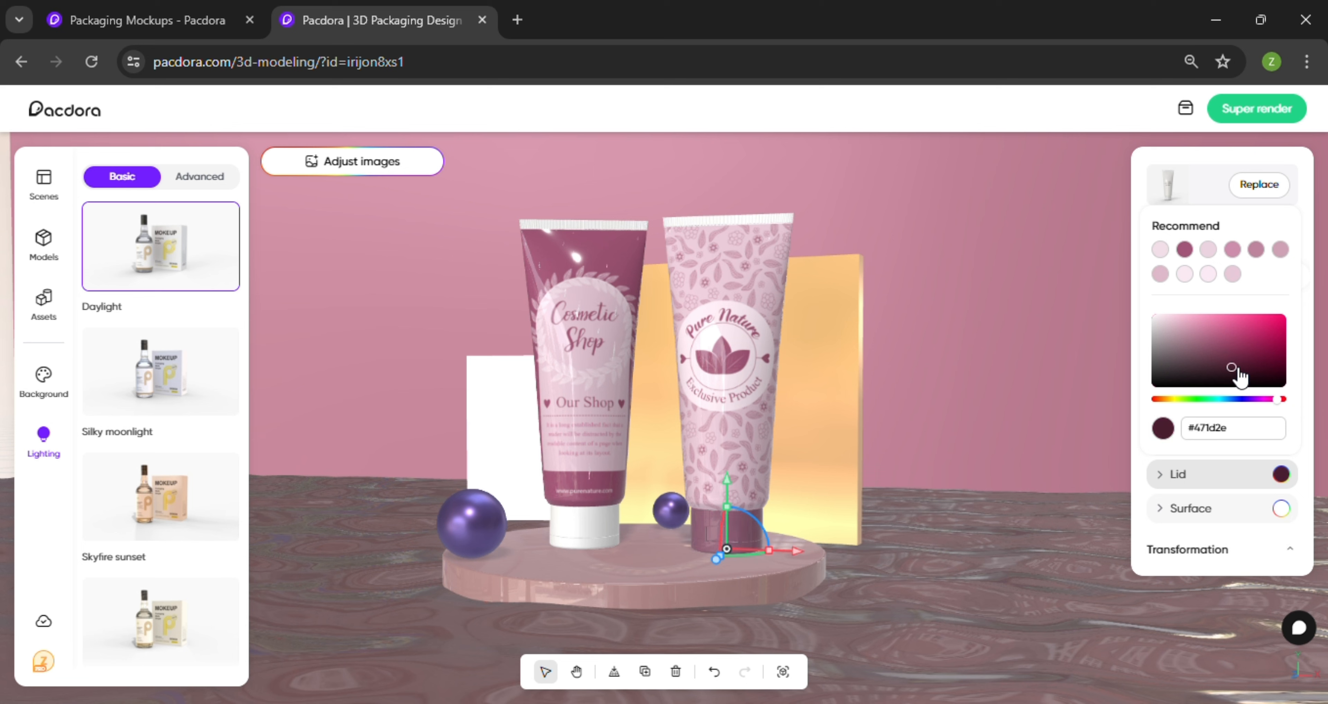
pyautogui.click(1247, 361)
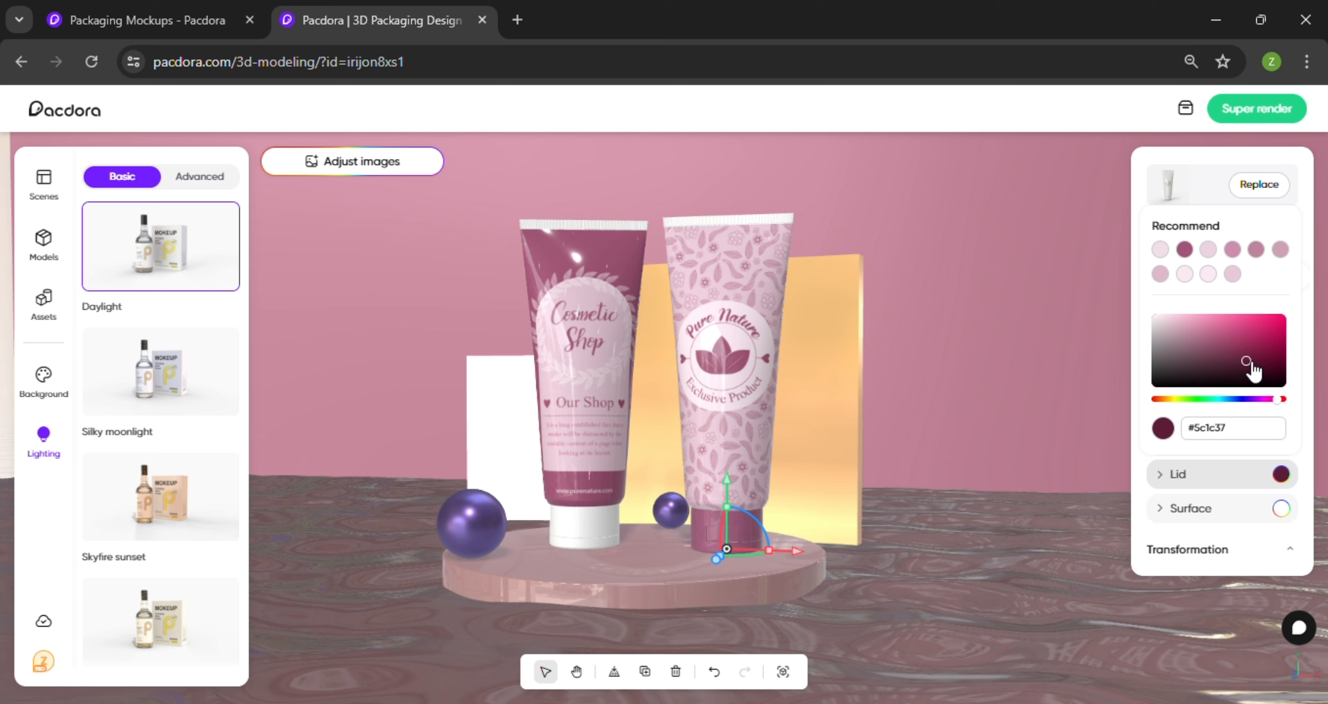
# Return the right tube's lid color to white.
pyautogui.click(1167, 372)
pyautogui.moveTo(1165, 363); pyautogui.dragTo(1154, 312)
pyautogui.click(1105, 384)
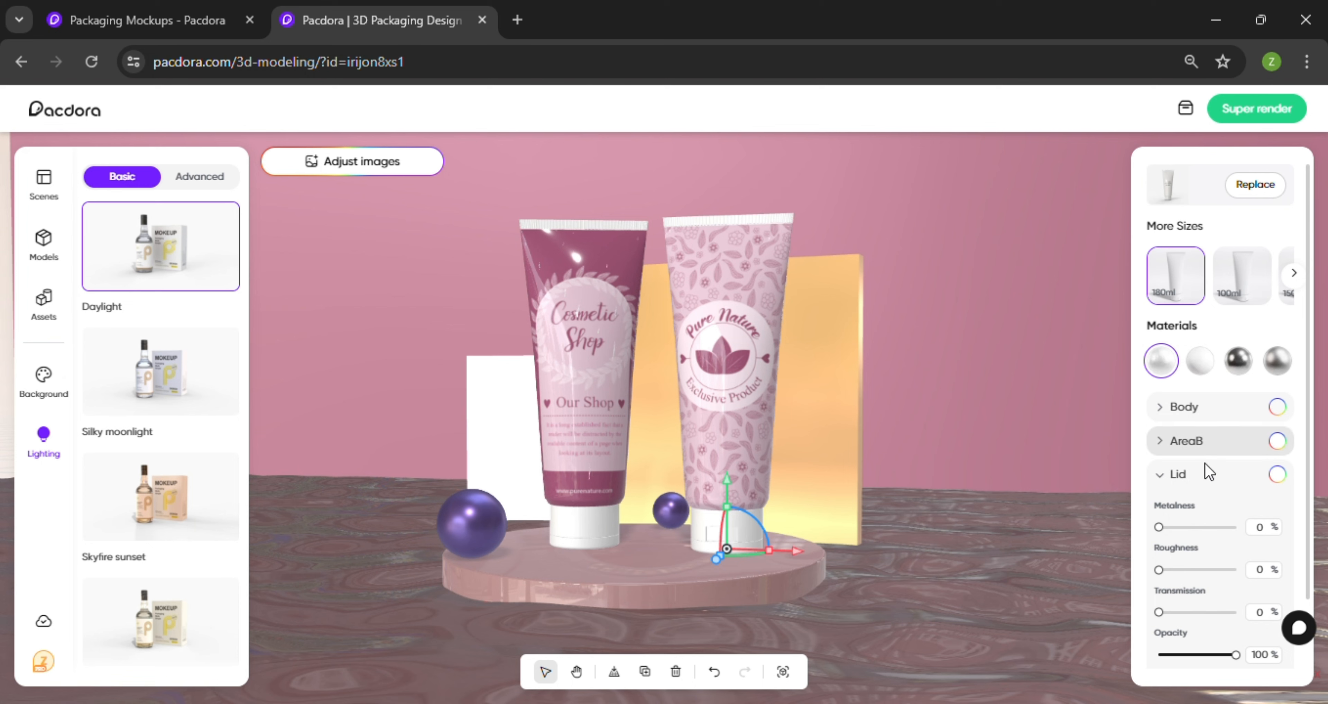
# Color the right tube's sealed upper edge, AreaB, black.
pyautogui.click(1167, 444)
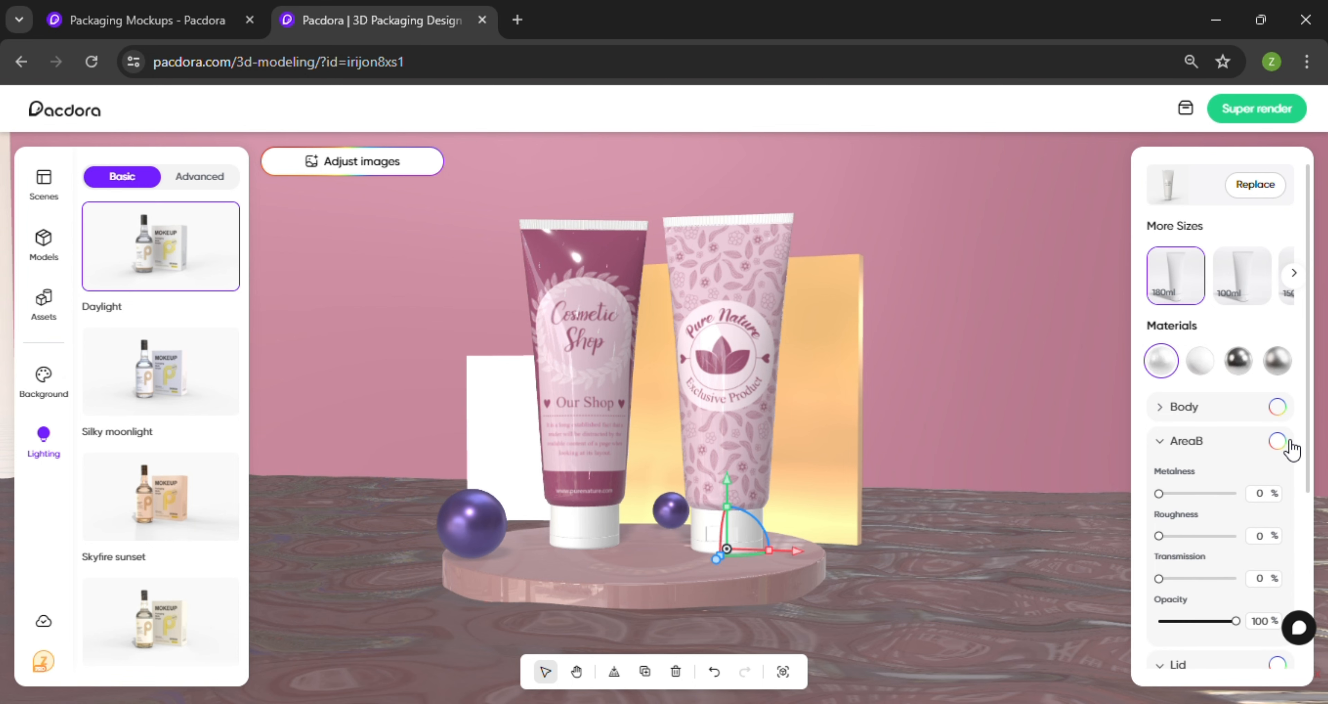
pyautogui.click(1278, 440)
pyautogui.moveTo(1243, 333); pyautogui.dragTo(1159, 365)
pyautogui.click(783, 254)
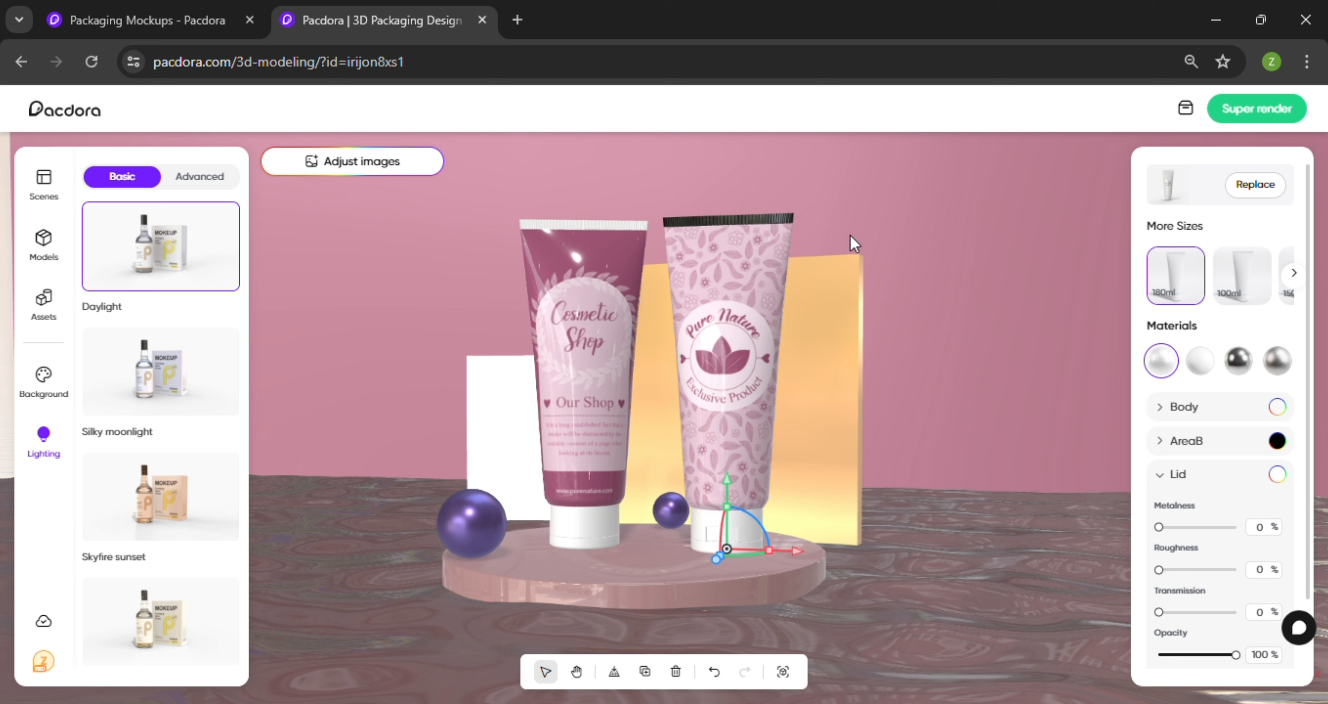
# Return the right tube's sealed edge, AreaB, to white, #ffffff.
pyautogui.click(1278, 440)
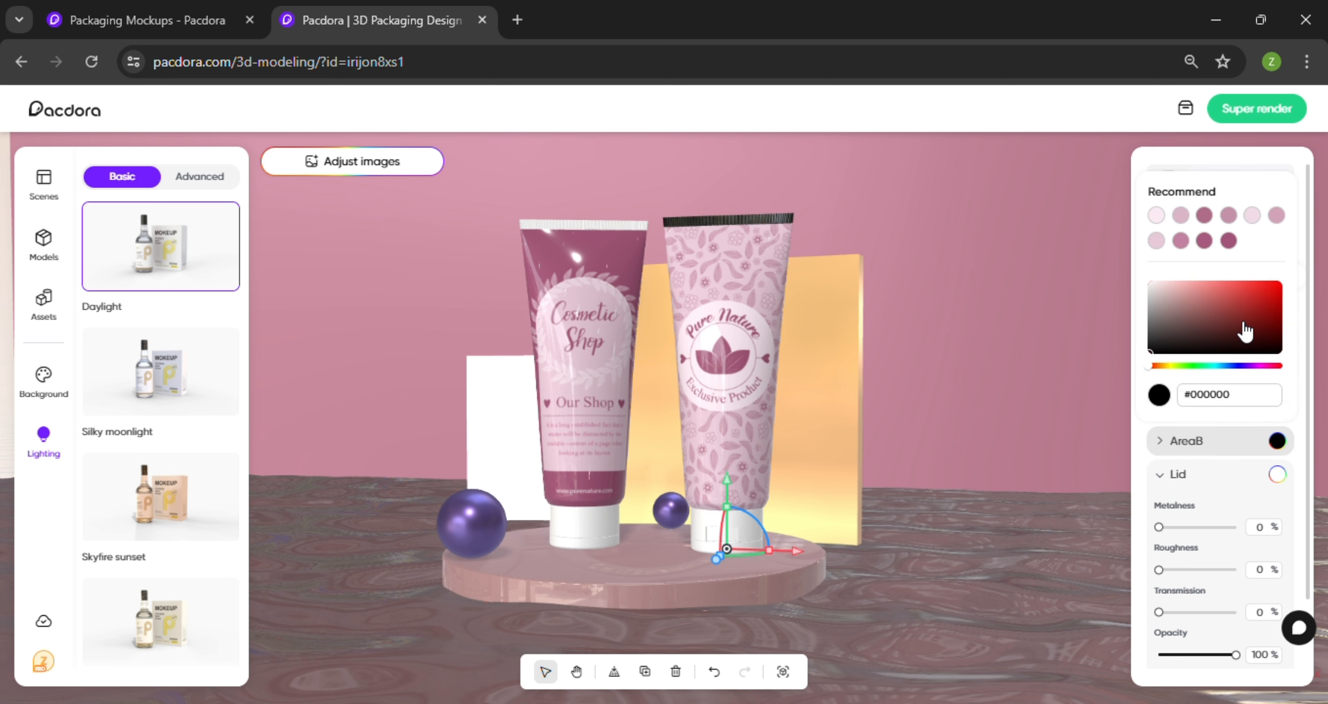
pyautogui.moveTo(1244, 323)
pyautogui.mouseDown()
pyautogui.moveTo(1270, 296)
pyautogui.moveTo(1245, 312)
pyautogui.moveTo(1150, 283)
pyautogui.mouseUp()
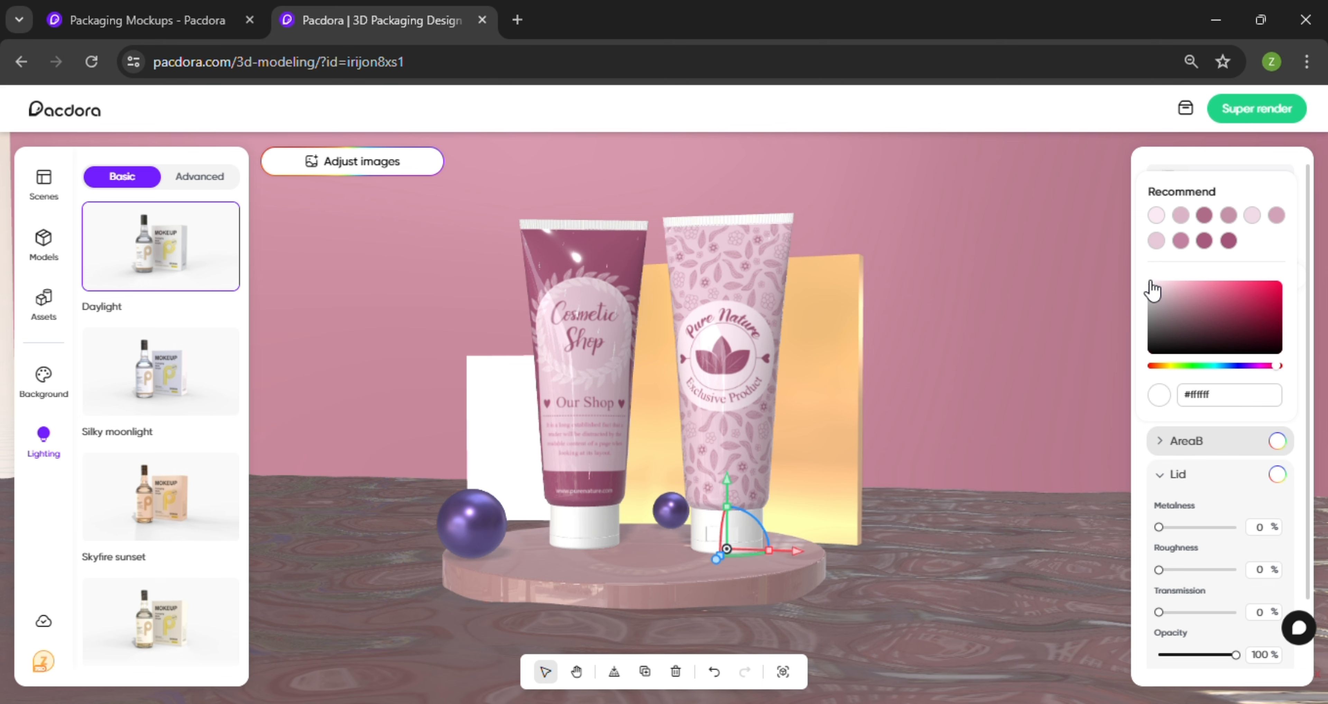
pyautogui.click(995, 293)
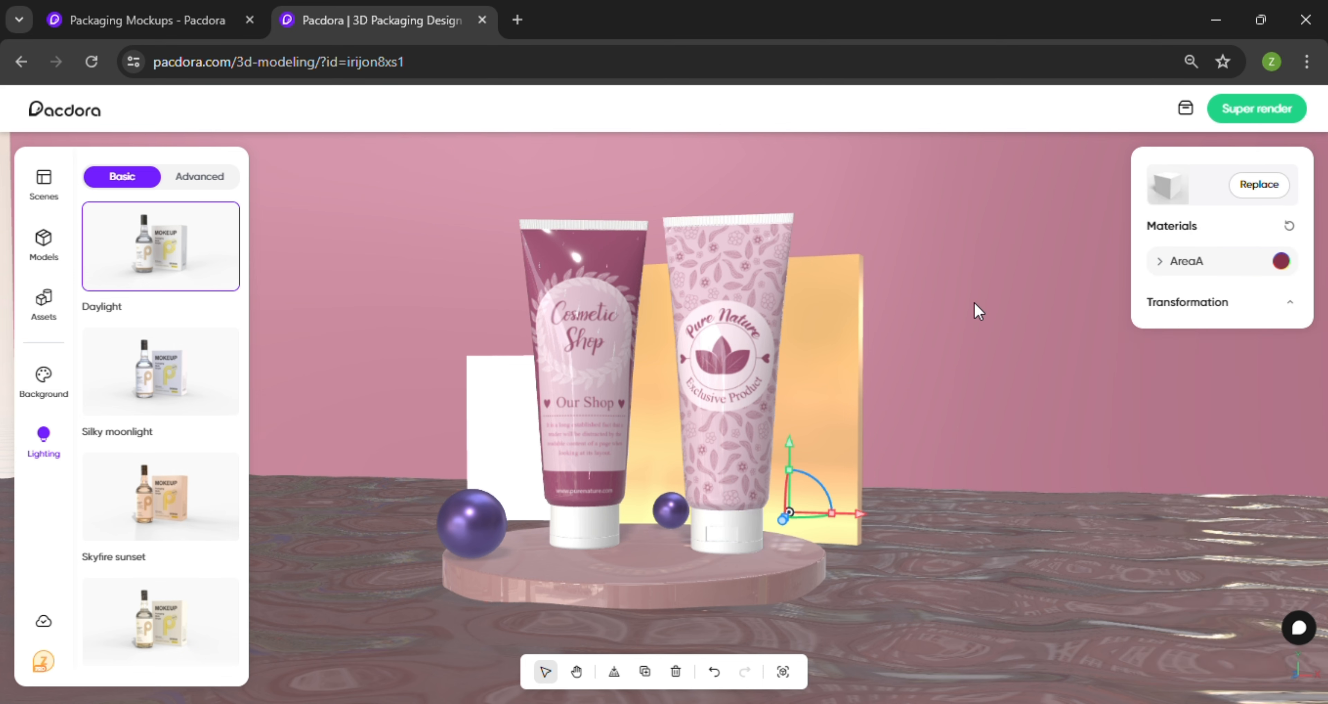
# Start a Super render of the mockup scene and set its ratio to 16:9.
pyautogui.moveTo(1005, 380); pyautogui.dragTo(993, 384)
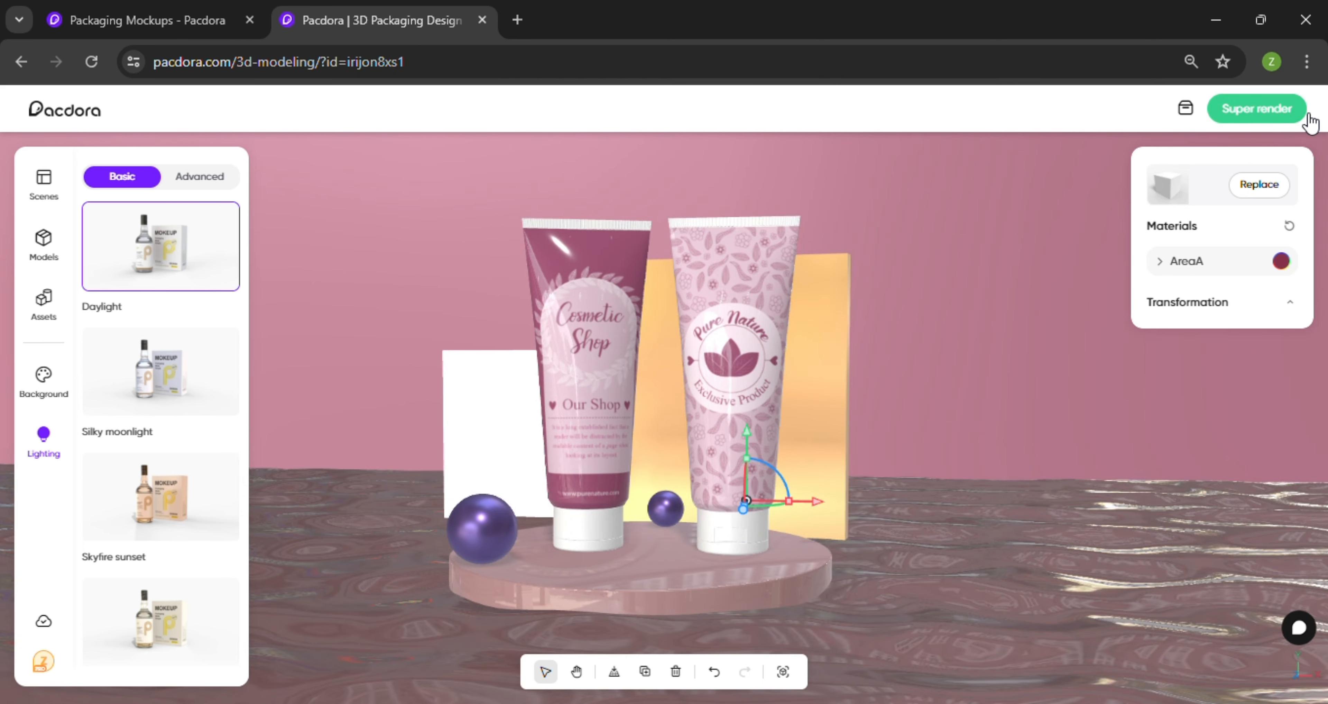
pyautogui.click(1279, 118)
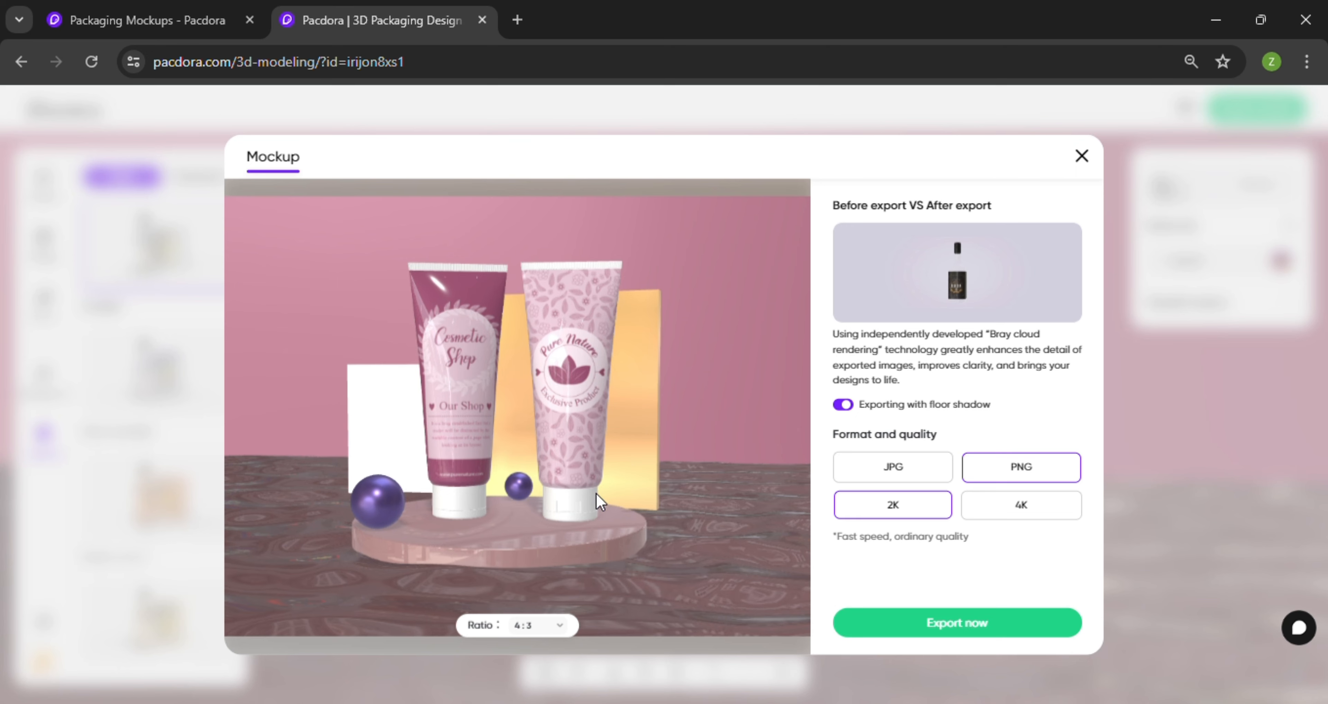
pyautogui.scroll(2, 597, 494)
pyautogui.click(564, 625)
pyautogui.click(542, 505)
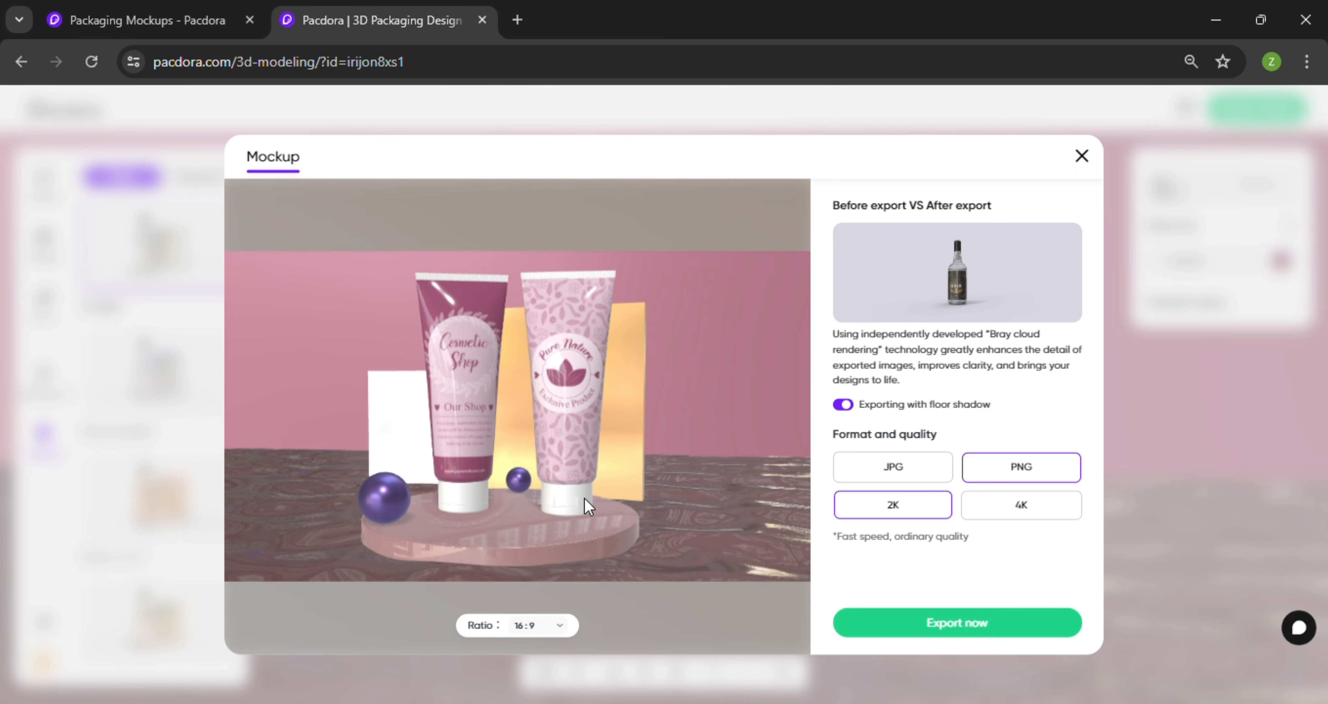
# Reframe the mockup for the render, export it as a 2K PNG and open the render task list.
pyautogui.scroll(2, 583, 495)
pyautogui.moveTo(591, 497); pyautogui.dragTo(622, 453)
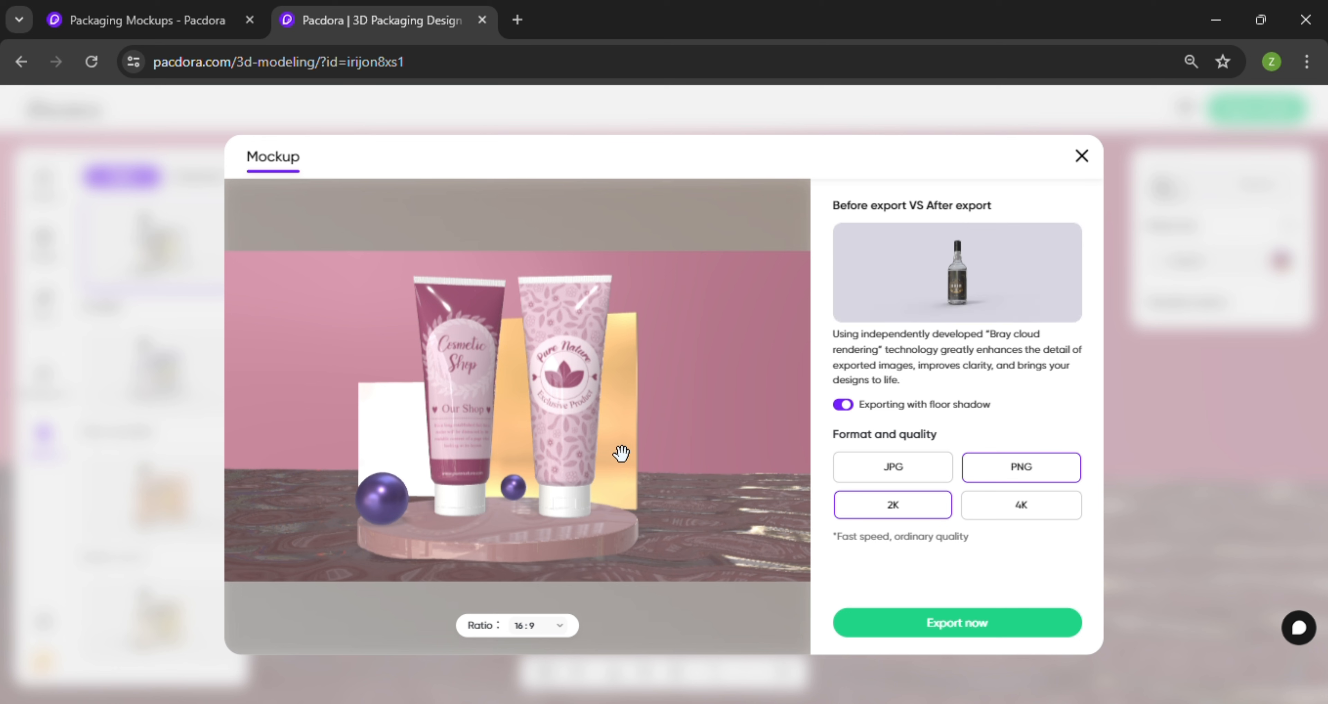
pyautogui.click(949, 625)
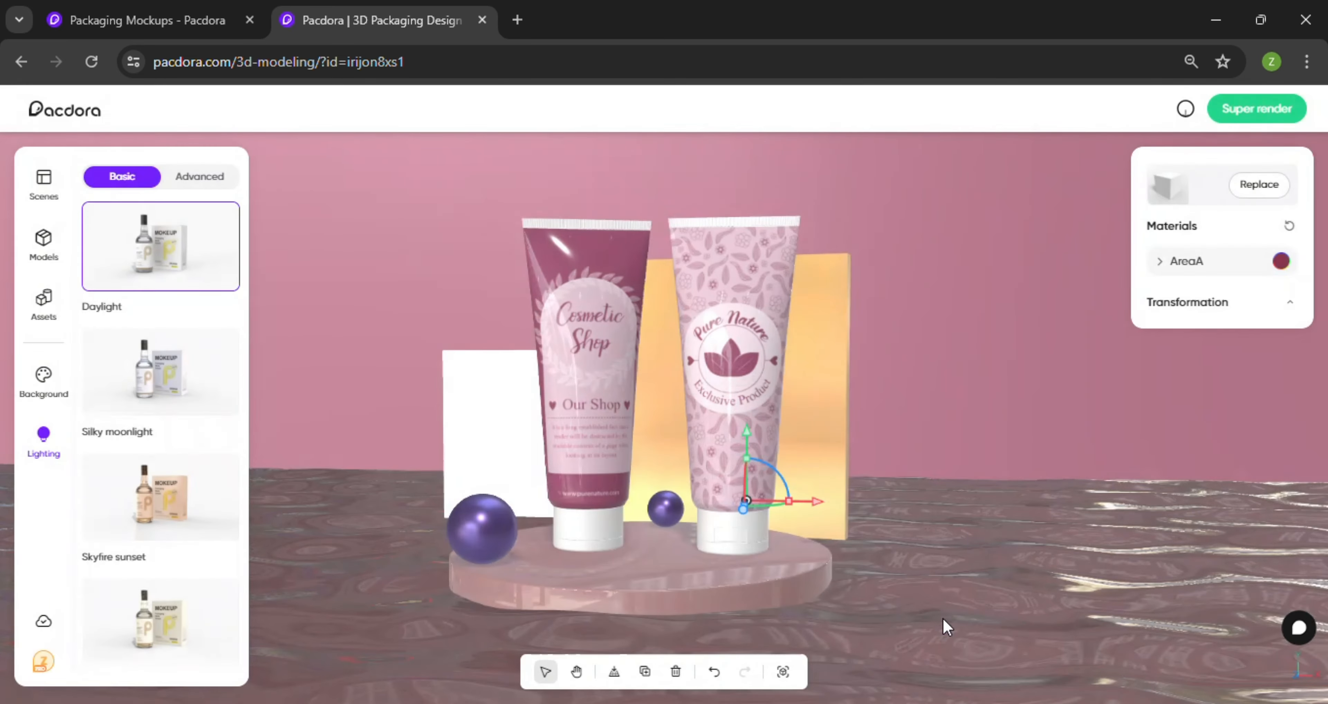
pyautogui.click(1190, 118)
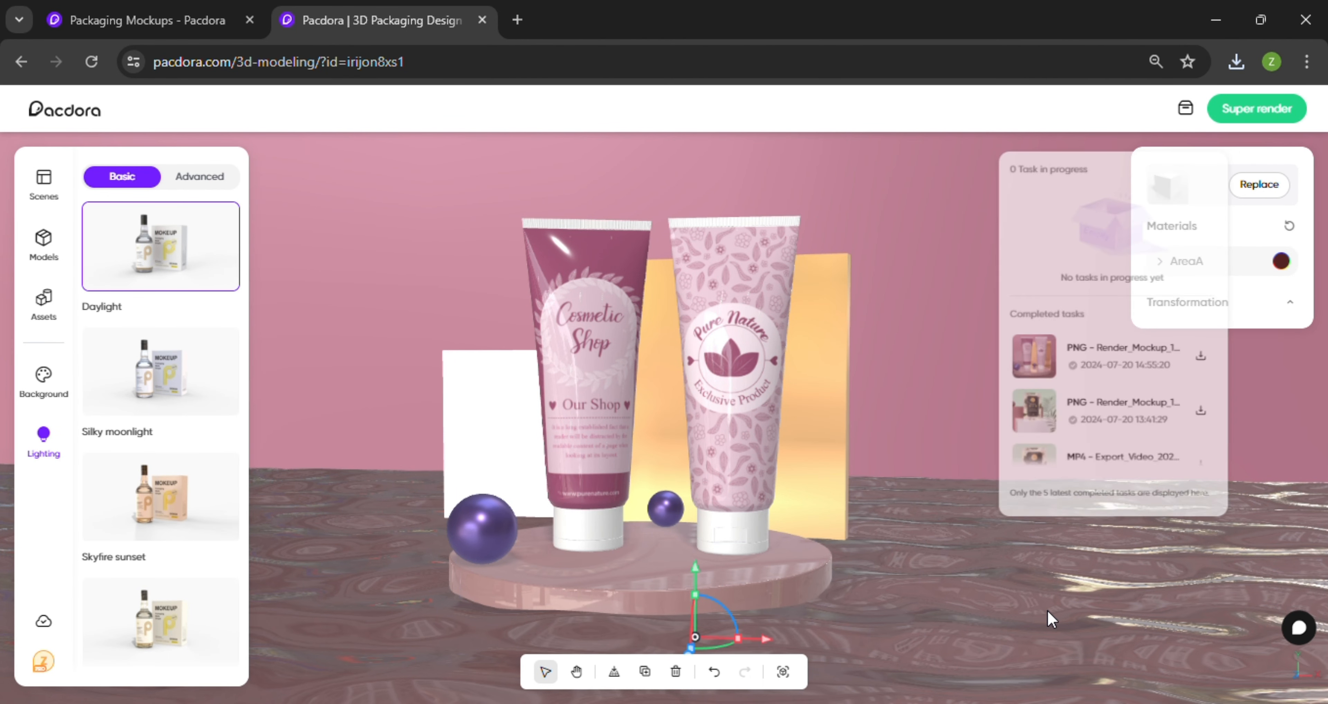
# Try the other three material finishes on the right tube and return it to Plastic glossy.
pyautogui.click(707, 359)
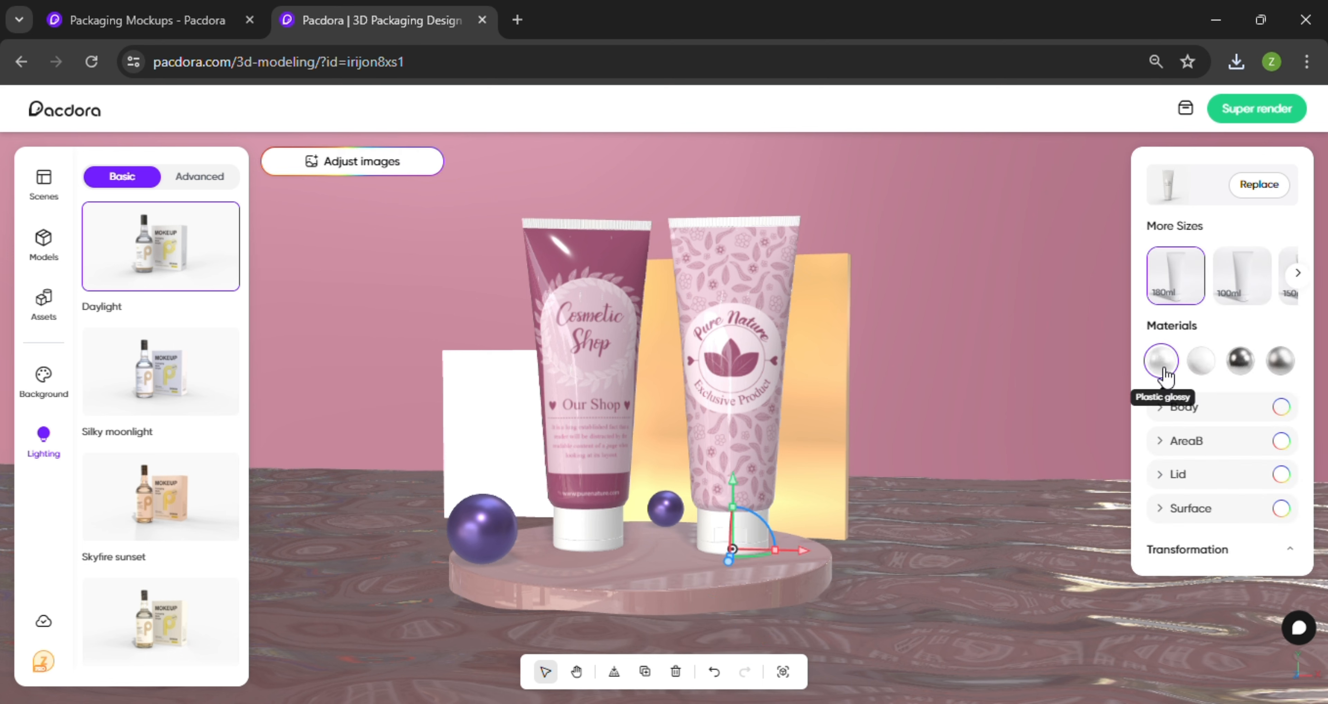
pyautogui.click(1203, 370)
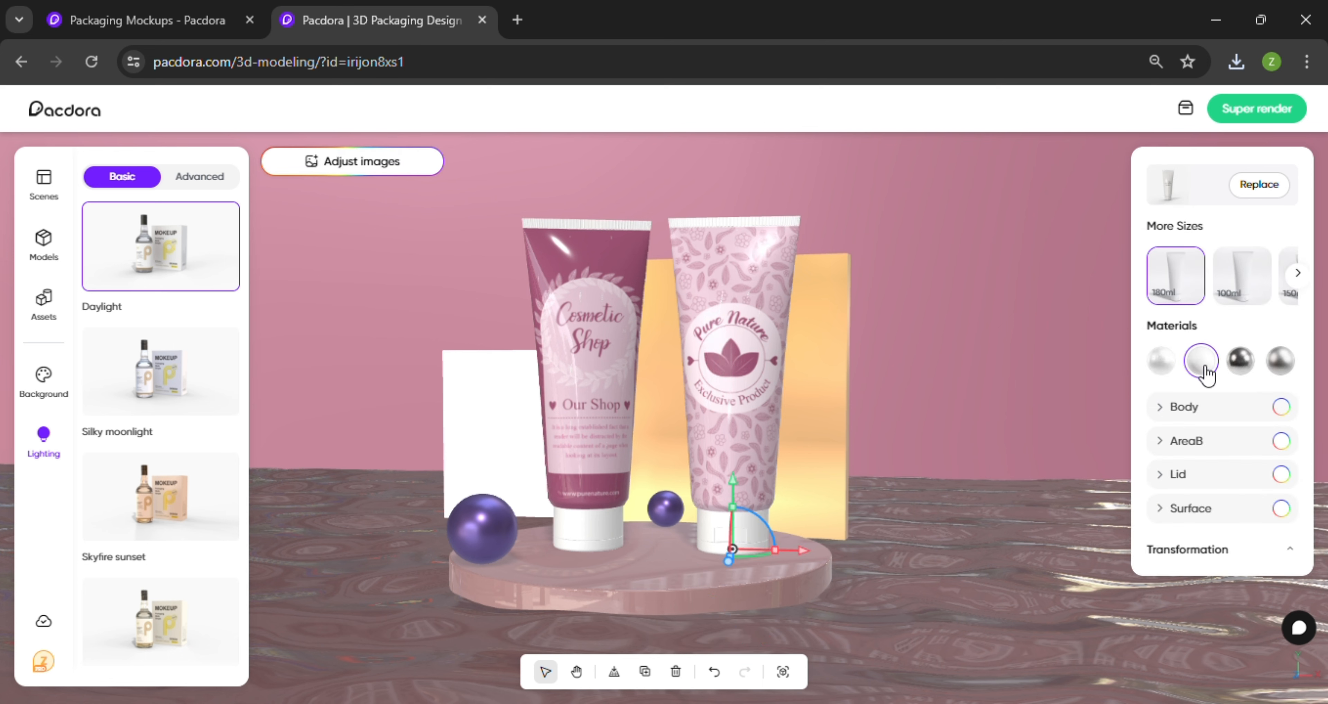
pyautogui.click(1242, 364)
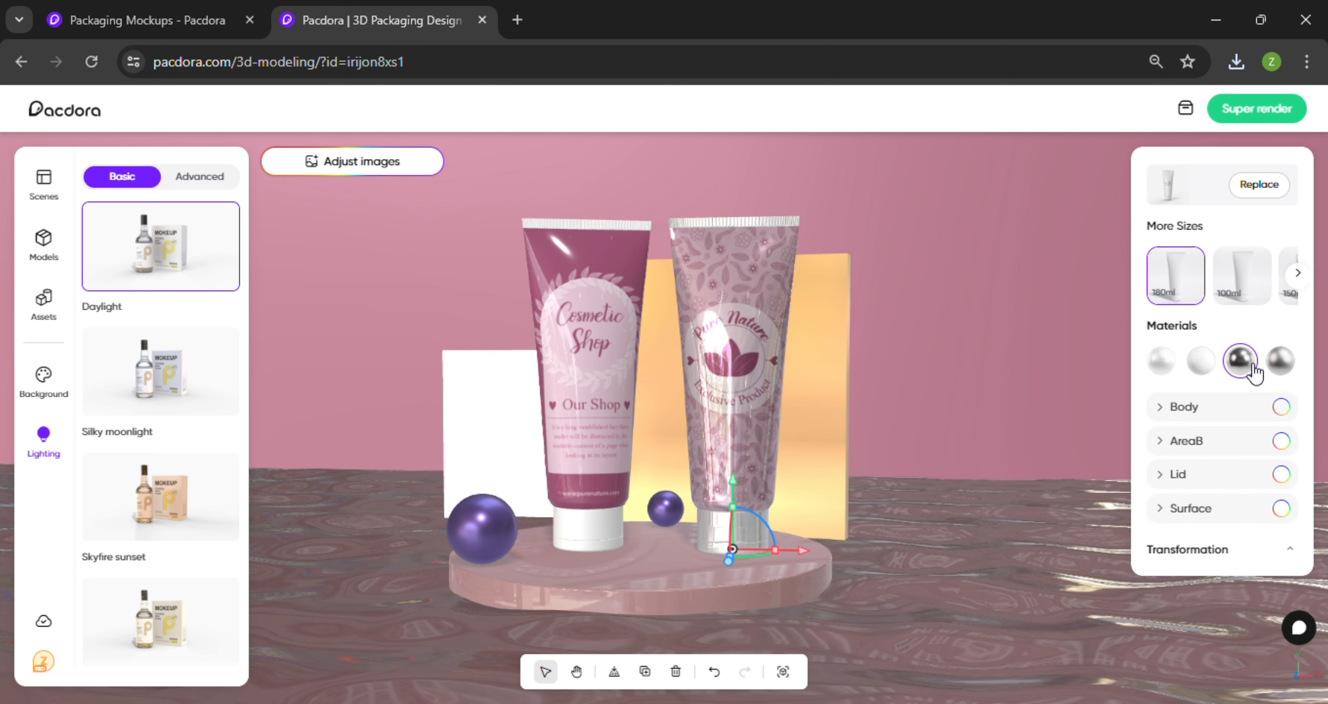
pyautogui.click(1290, 368)
pyautogui.click(1162, 360)
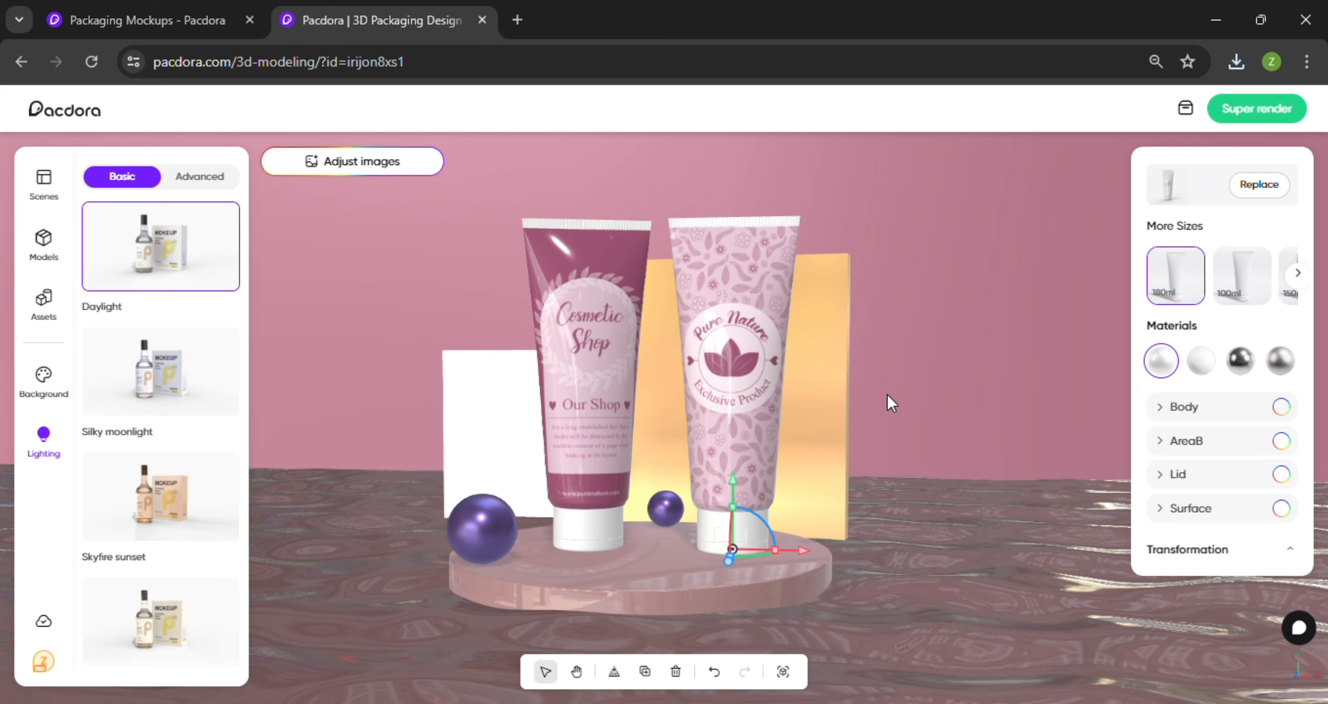
pyautogui.click(1057, 531)
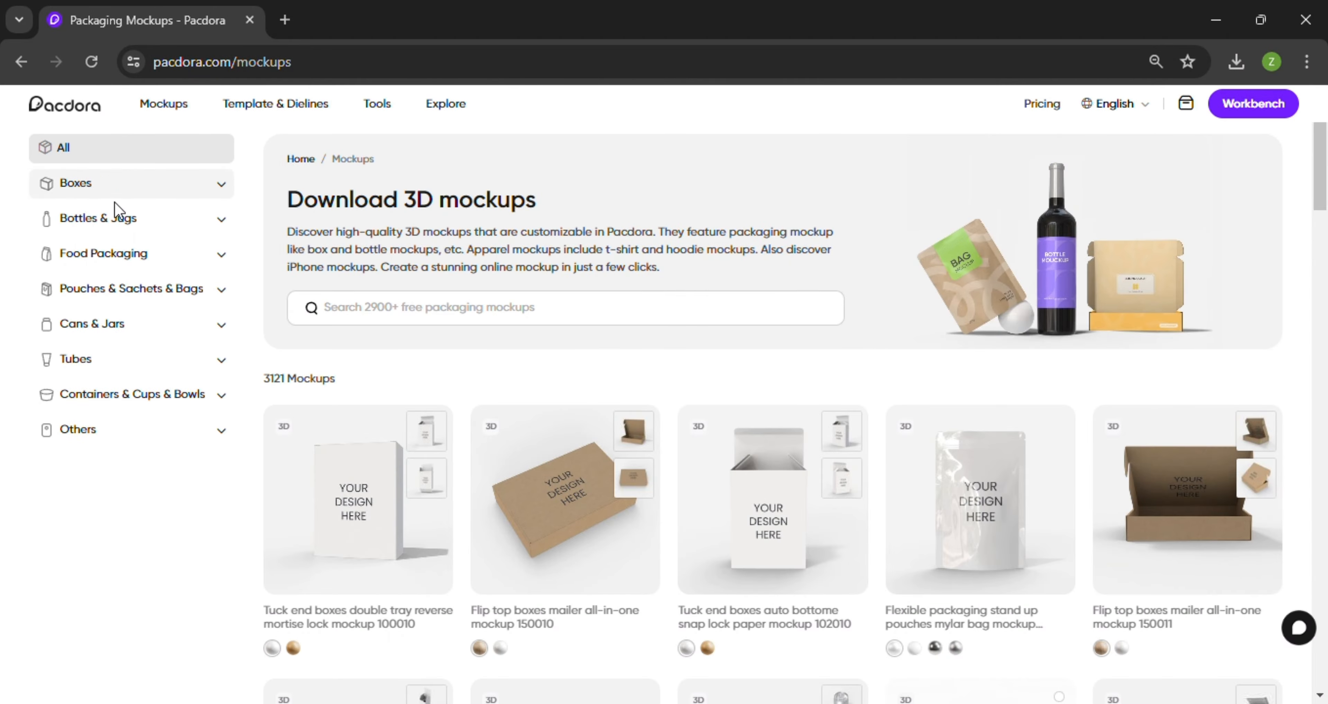
# Browse the Beverage Bottles category under Bottles & Jugs in the mockup library.
pyautogui.click(228, 219)
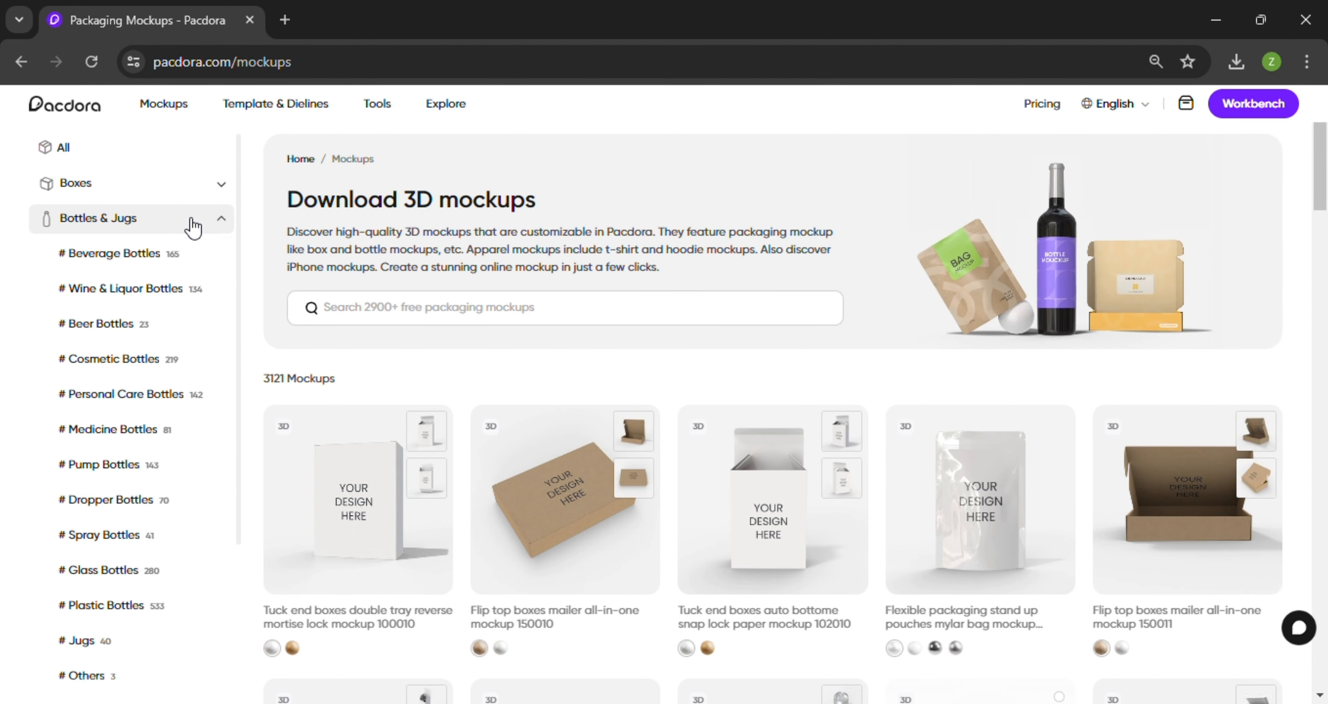
pyautogui.click(146, 260)
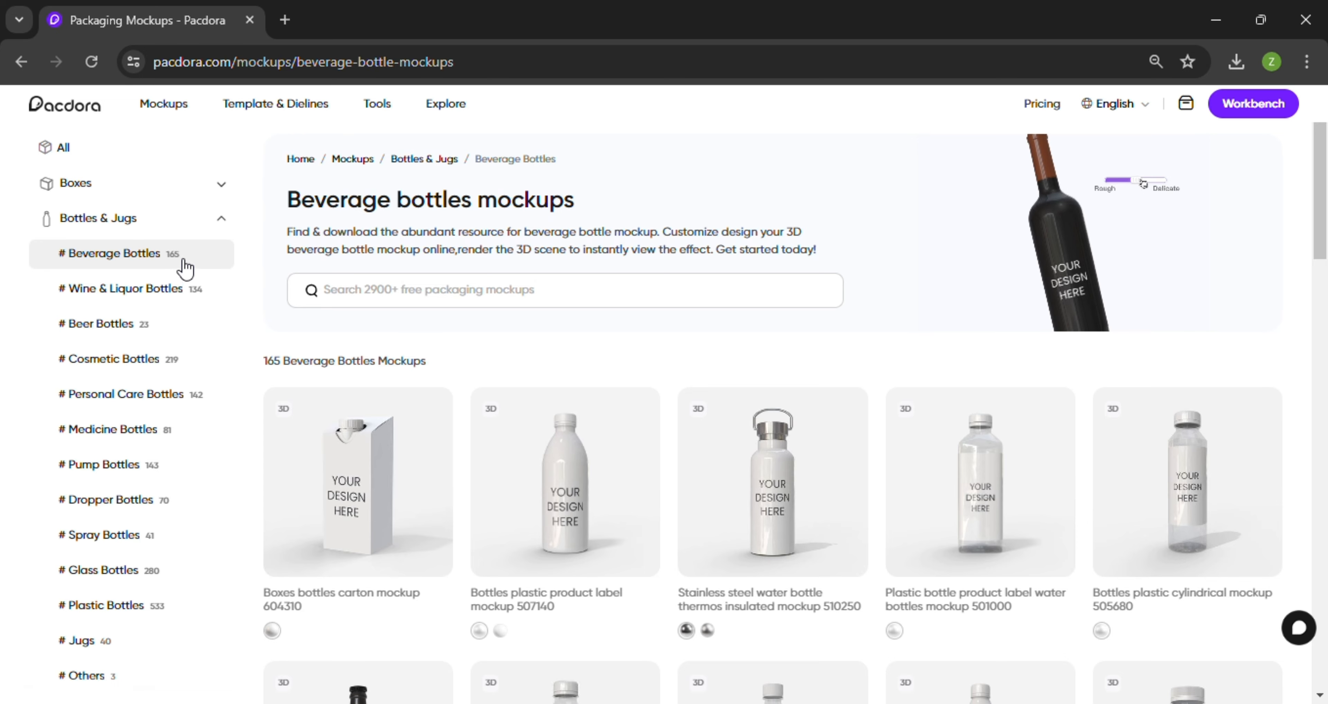
pyautogui.scroll(-7, 1000, 220)
pyautogui.scroll(-20, 1271, 251)
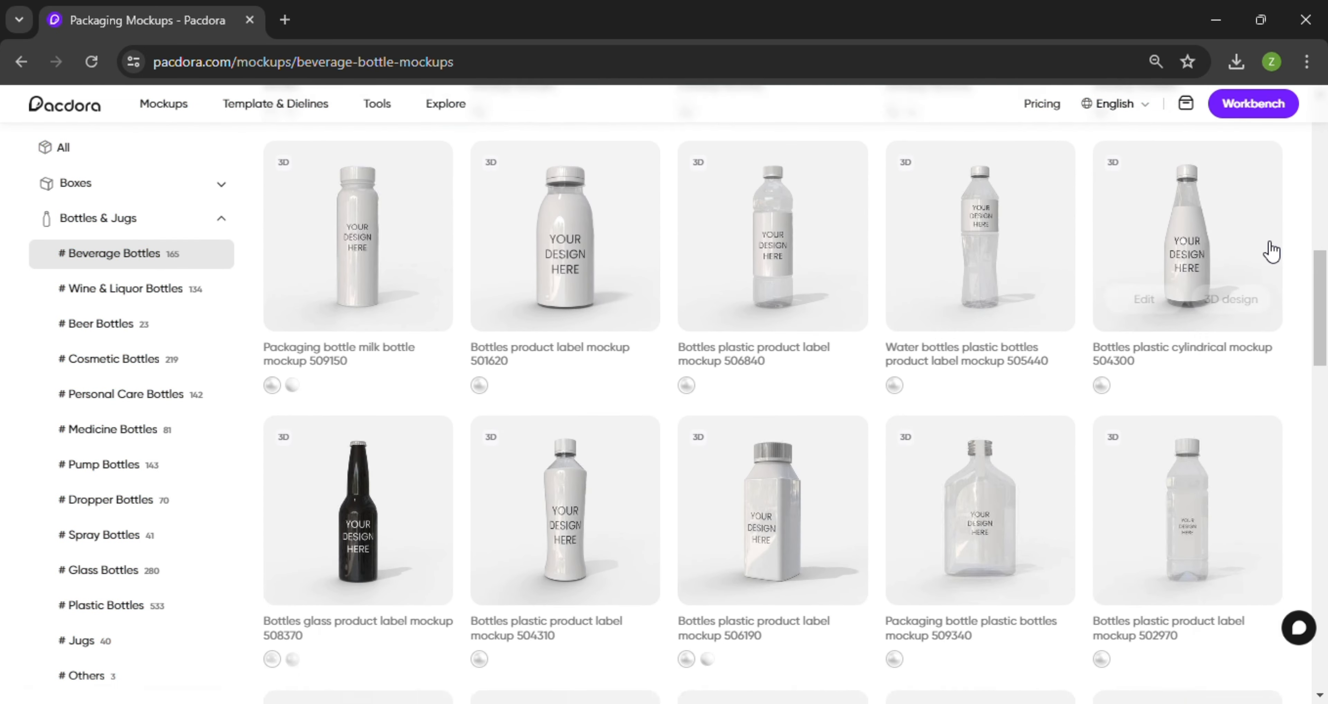
pyautogui.scroll(-20, 1272, 251)
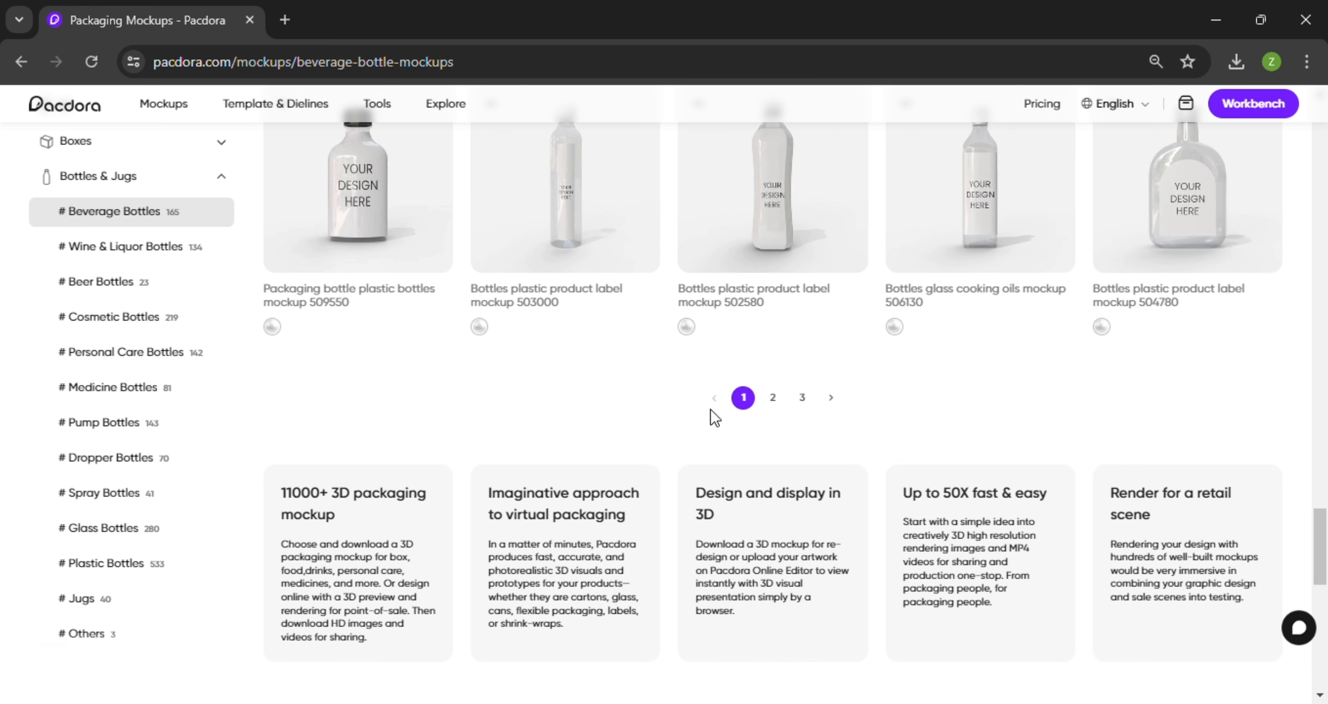
pyautogui.scroll(12, 1073, 359)
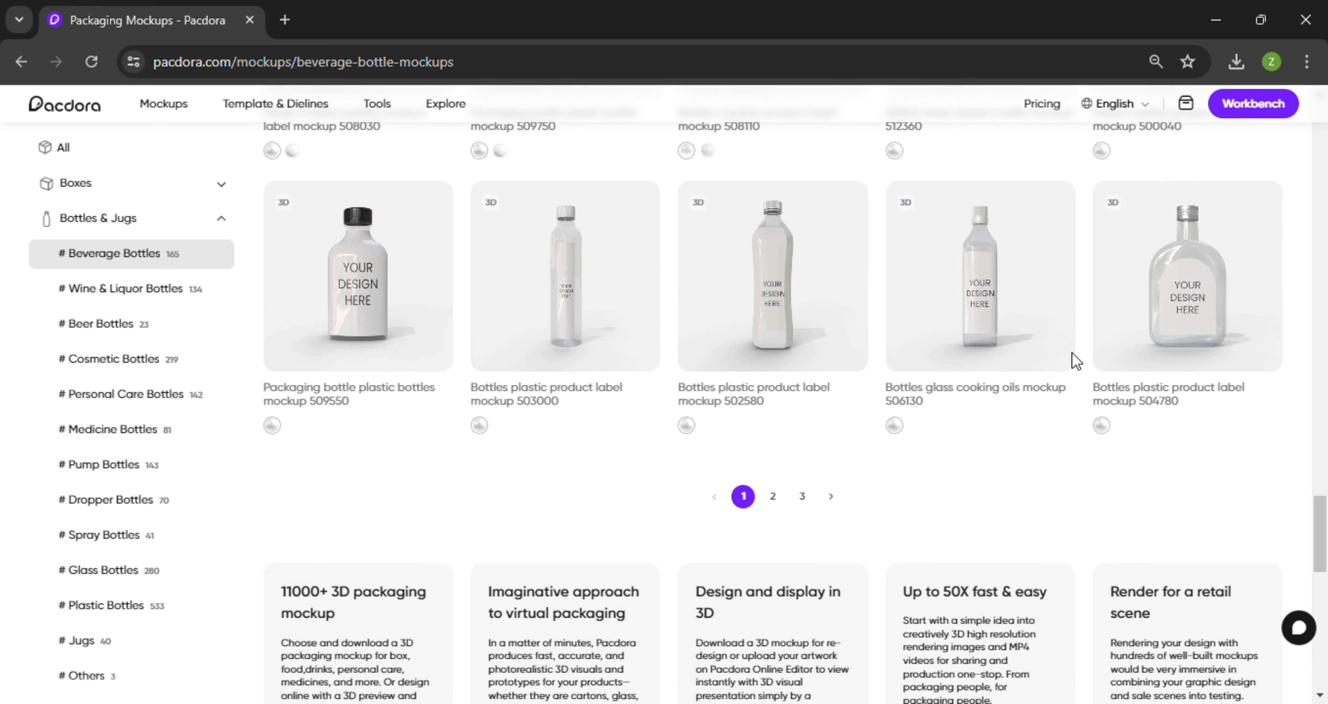
pyautogui.scroll(15, 1092, 387)
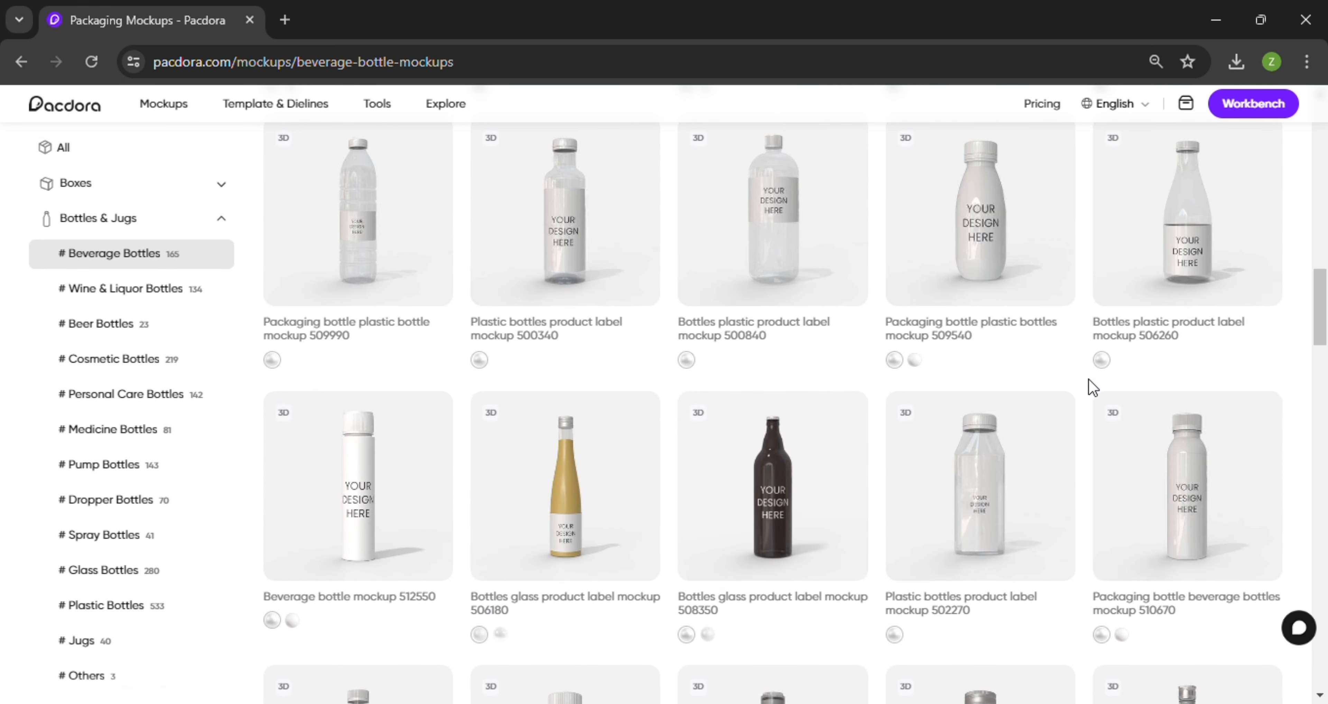
# Open the bottles plastic product label mockup 506840 from the Beverage Bottles library in the 3D design editor.
pyautogui.scroll(10, 1068, 410)
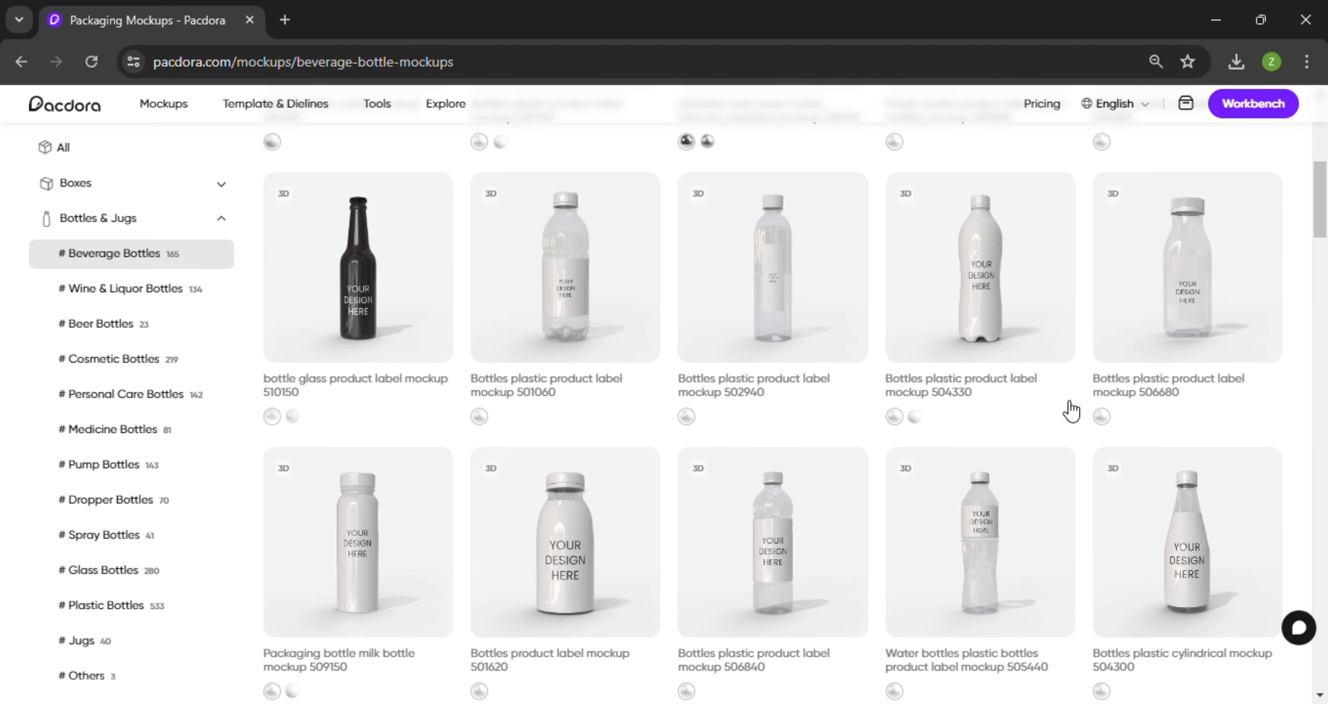
pyautogui.scroll(-4, 926, 453)
pyautogui.scroll(-3, 923, 452)
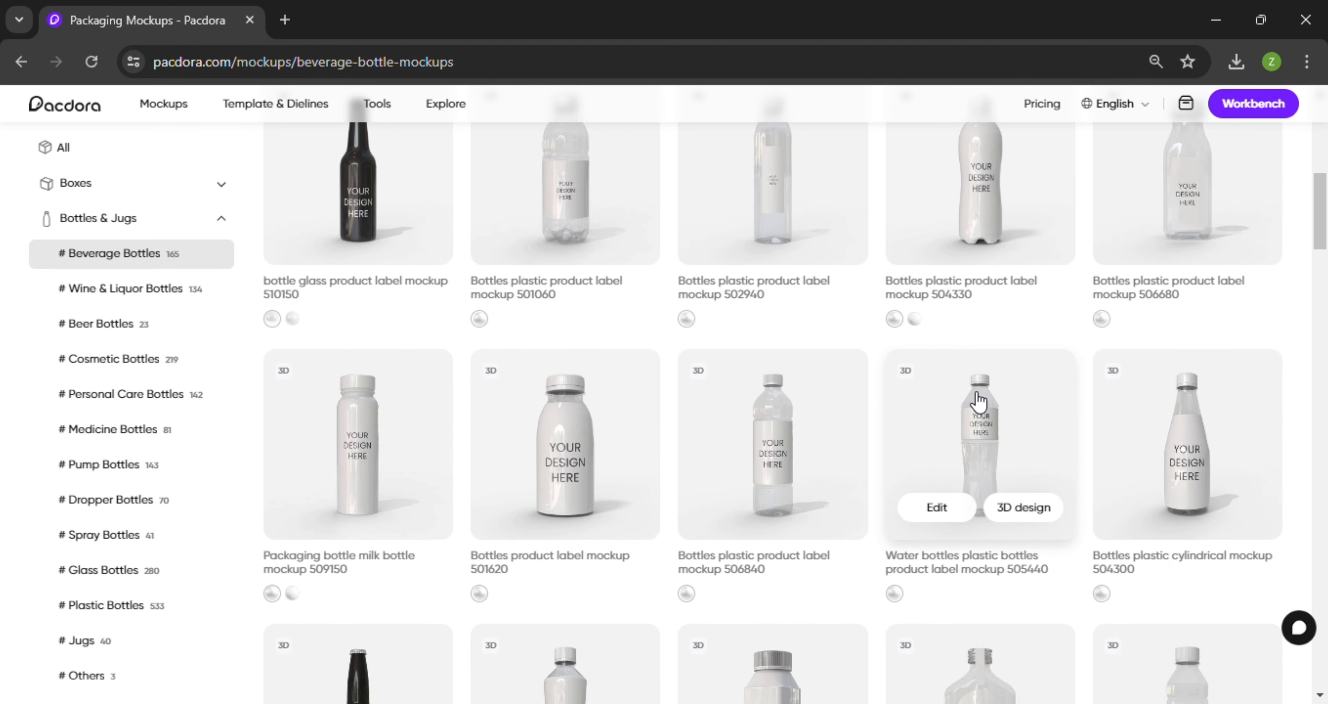
pyautogui.moveTo(806, 435)
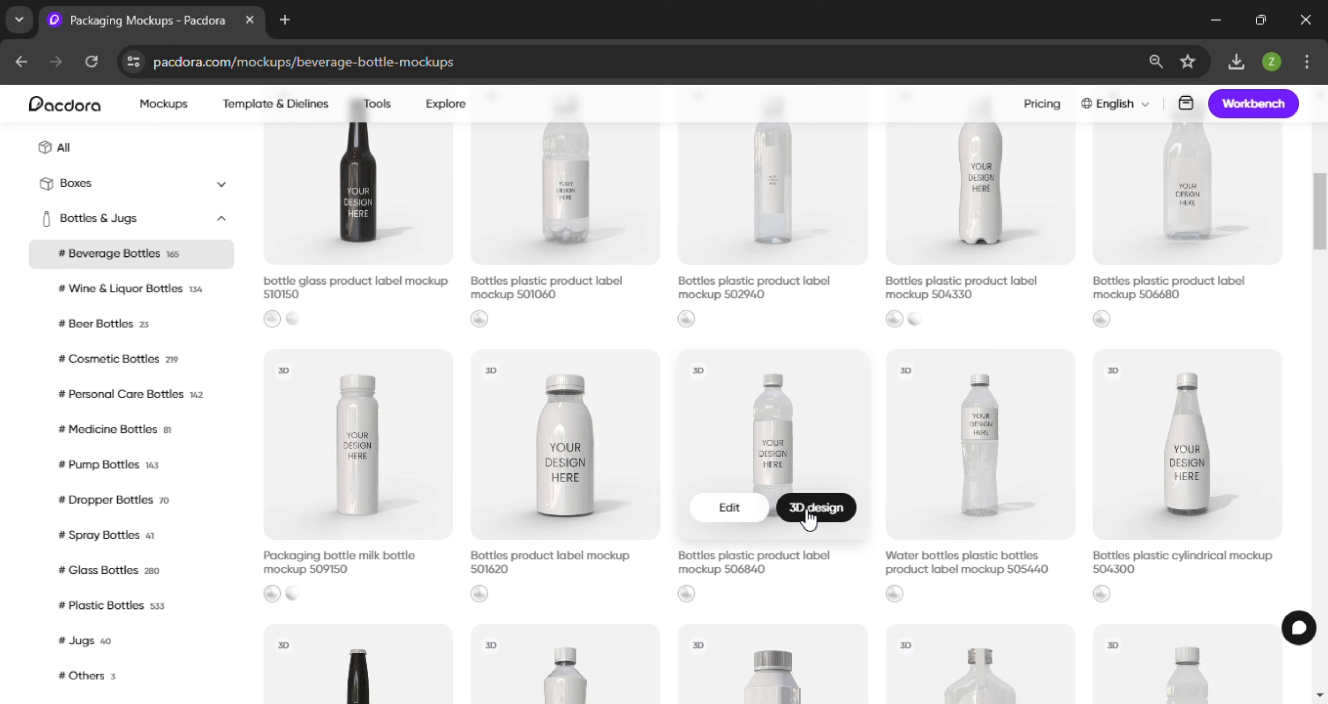
pyautogui.click(843, 508)
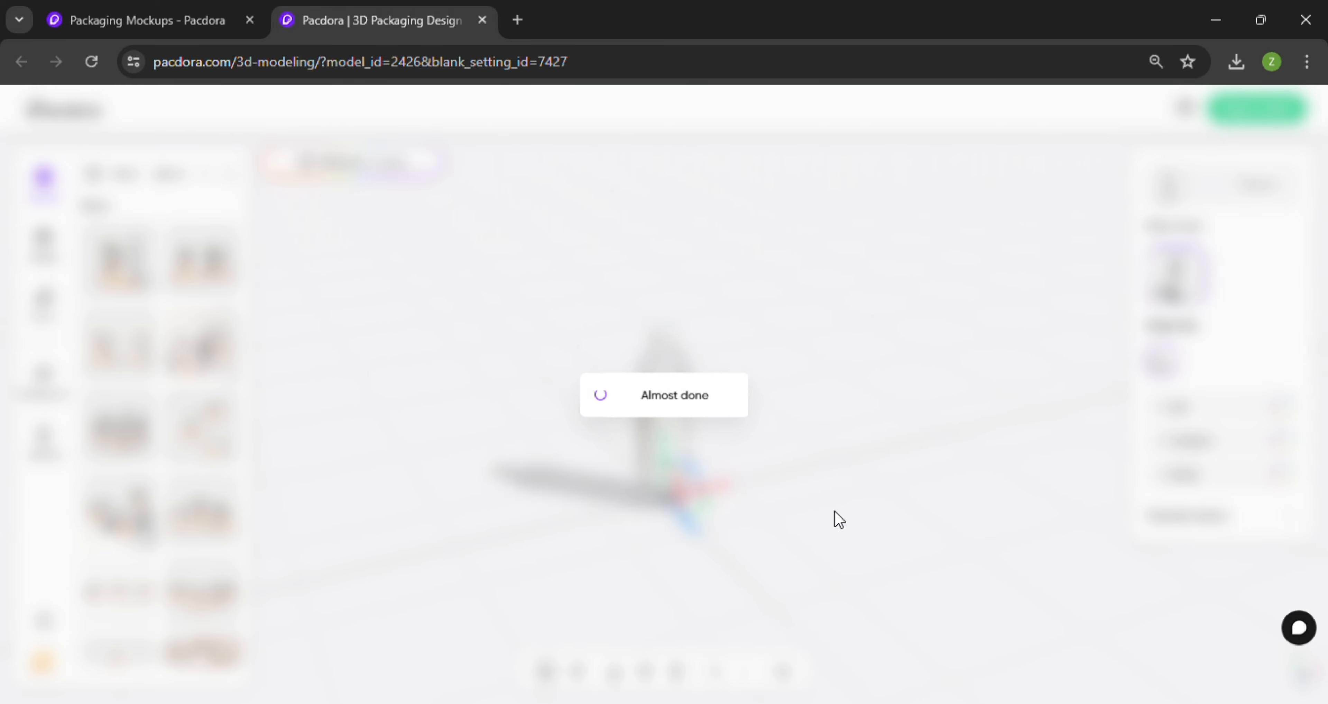
pyautogui.moveTo(818, 467); pyautogui.dragTo(773, 425)
pyautogui.scroll(4, 727, 418)
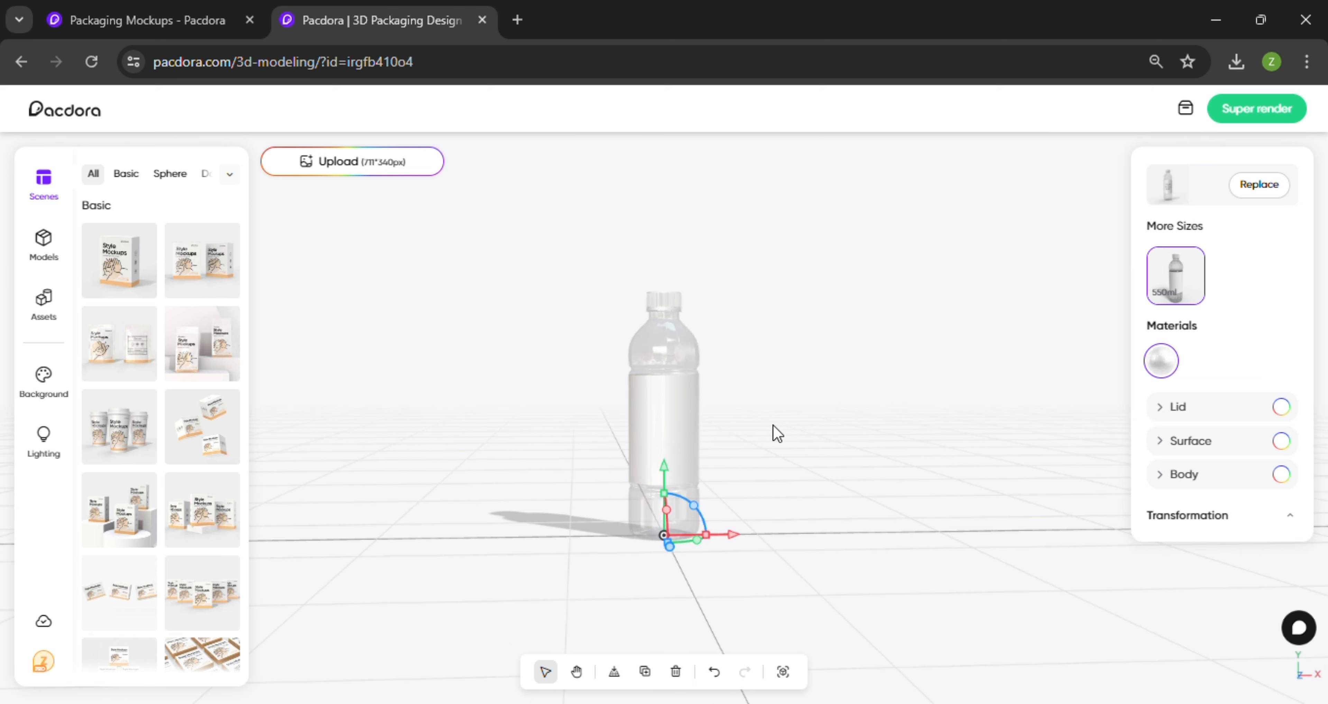
# Open the bottle's label artwork editor and add the uploaded World Water Day image to the label.
pyautogui.click(773, 424)
pyautogui.click(674, 428)
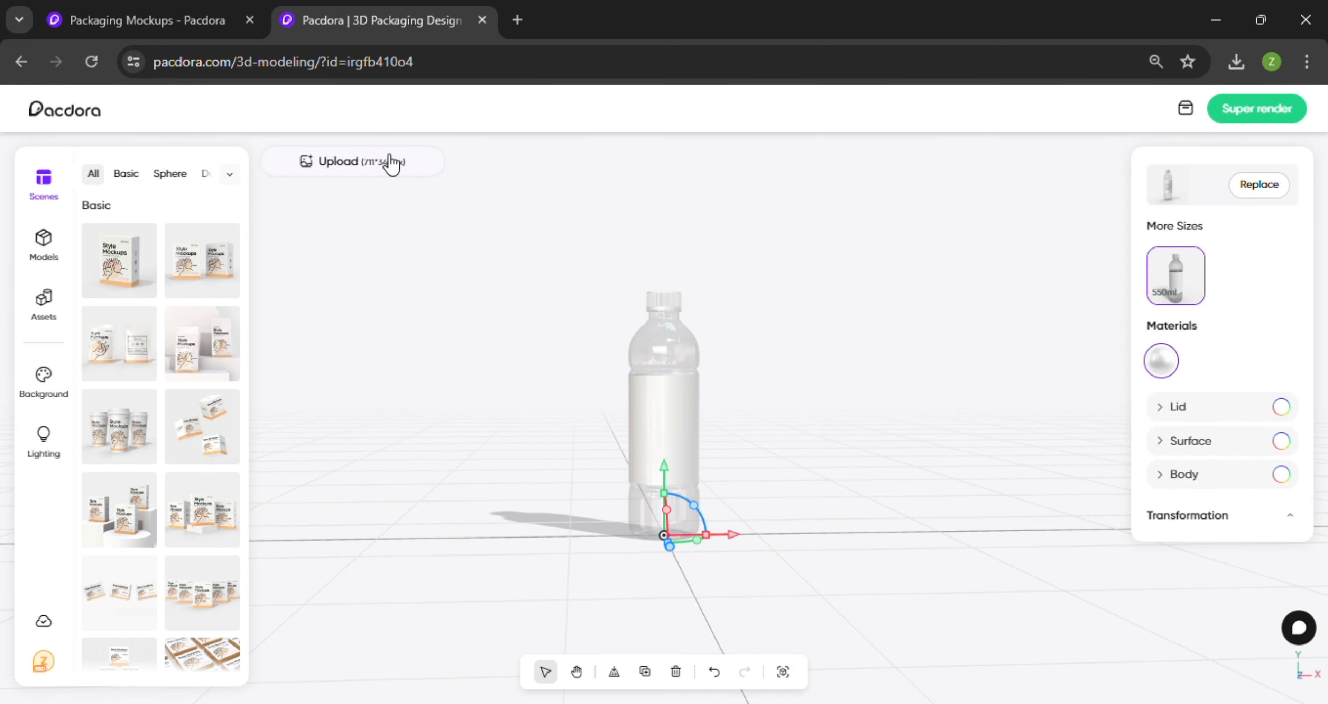
pyautogui.click(379, 160)
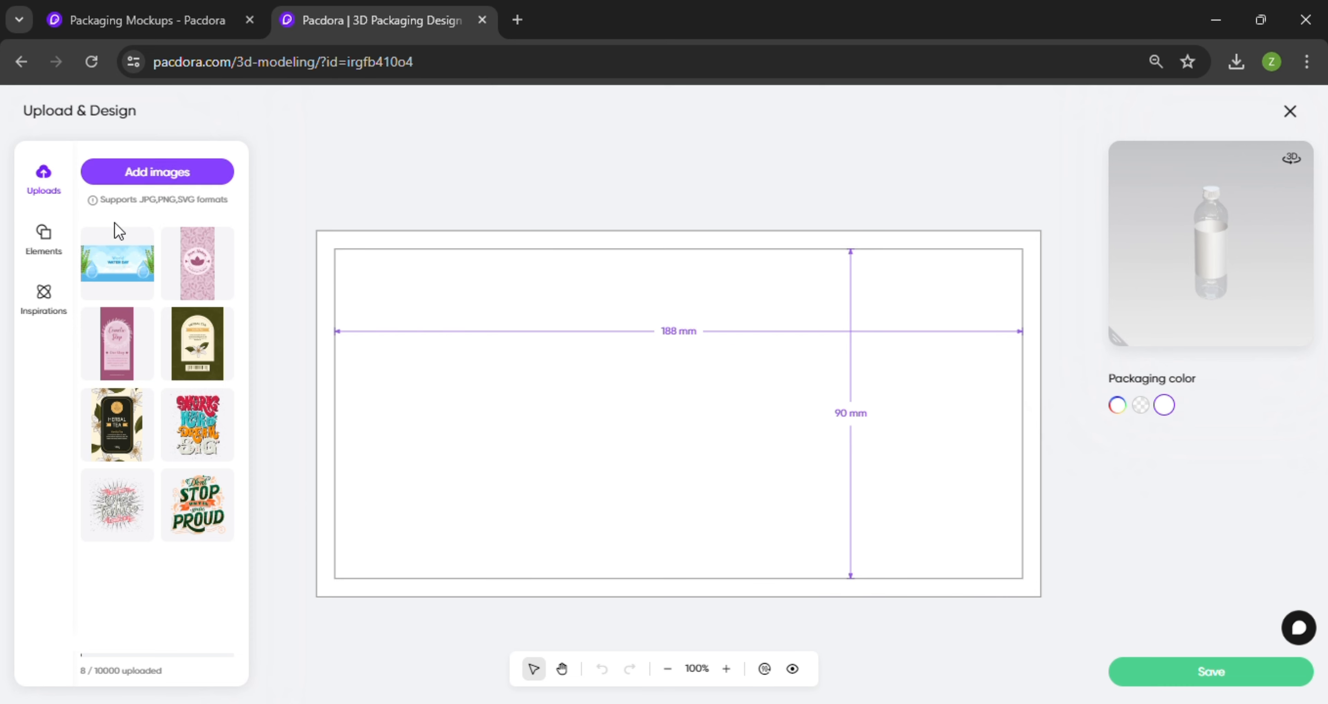
pyautogui.click(118, 267)
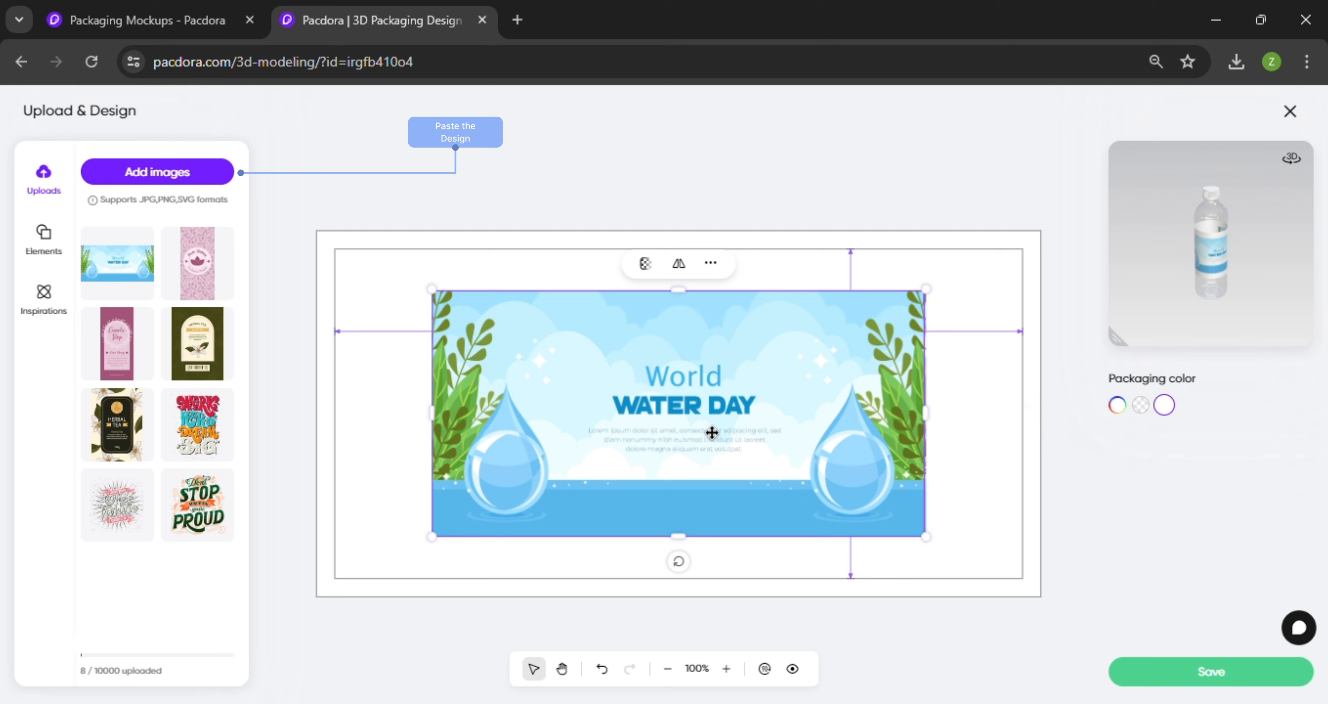
# Enlarge the World Water Day artwork and centre it so it covers the whole 188 x 90 mm label area.
pyautogui.moveTo(713, 432)
pyautogui.mouseDown()
pyautogui.moveTo(699, 427)
pyautogui.moveTo(713, 424)
pyautogui.mouseUp()
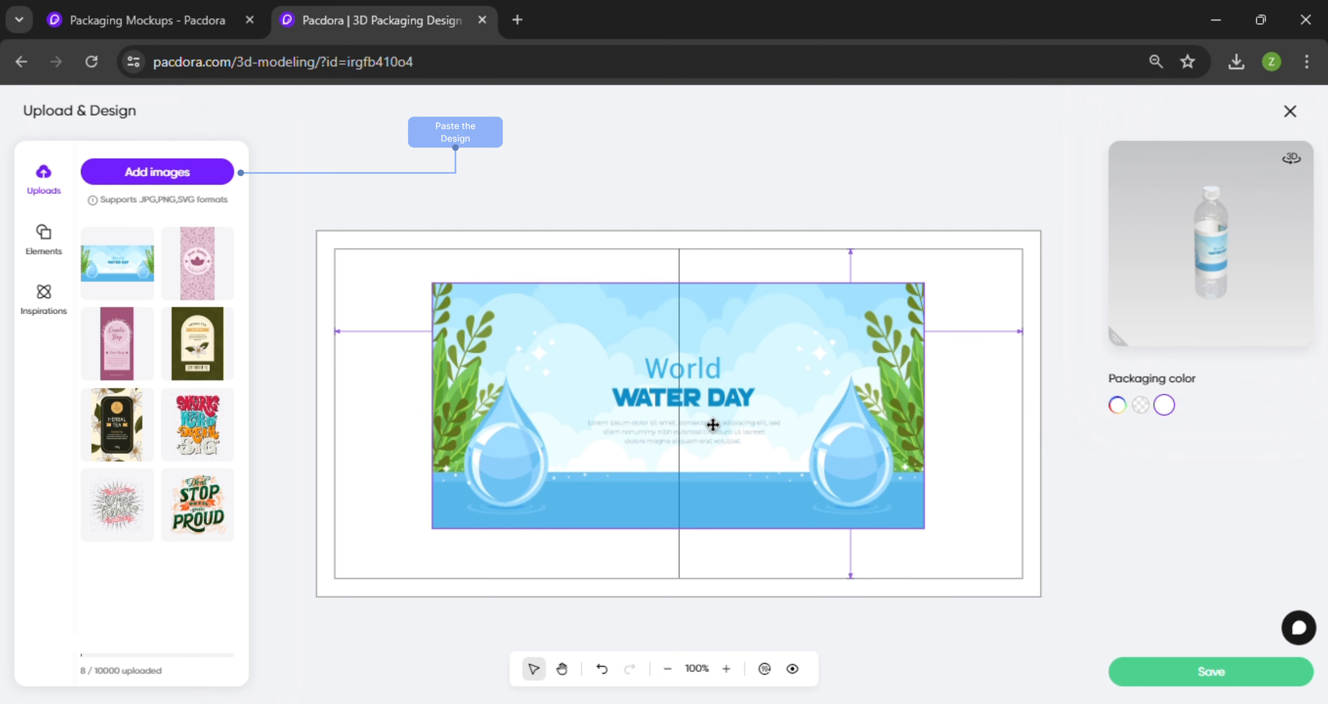
pyautogui.moveTo(432, 529); pyautogui.dragTo(313, 589)
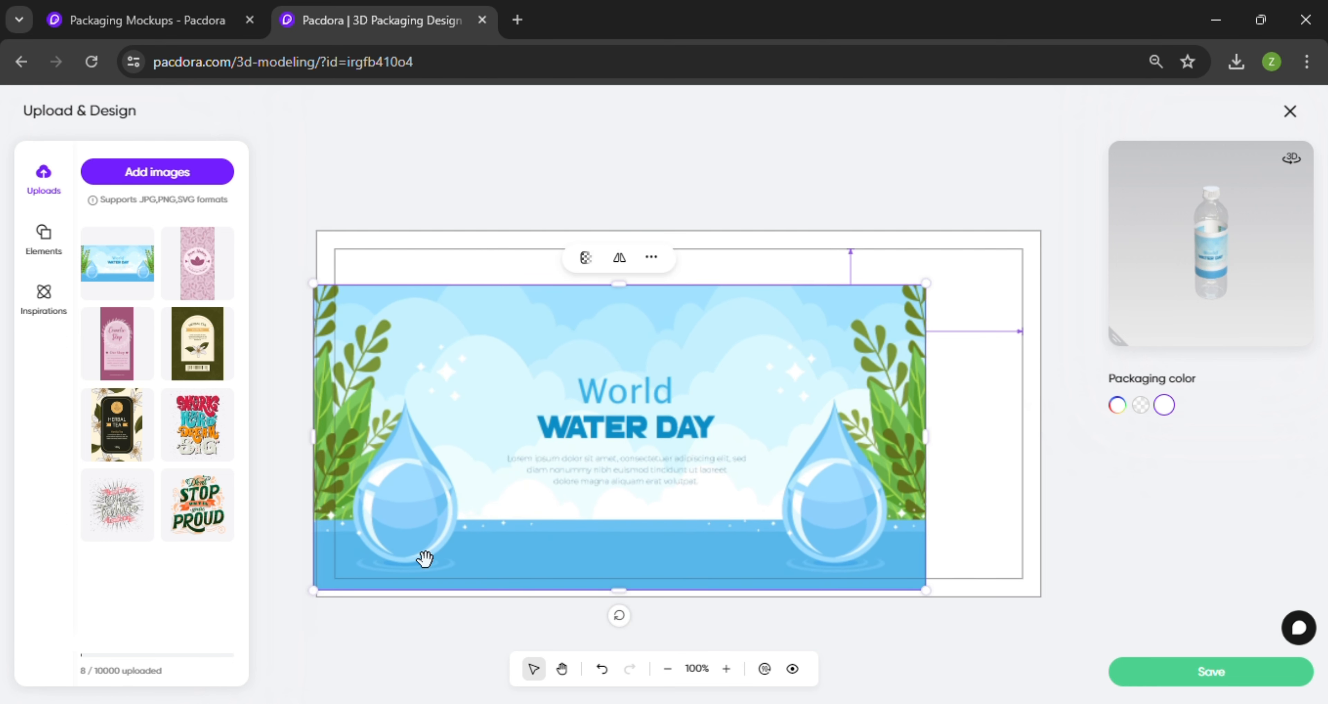
pyautogui.moveTo(927, 283); pyautogui.dragTo(970, 265)
pyautogui.moveTo(844, 382); pyautogui.dragTo(888, 368)
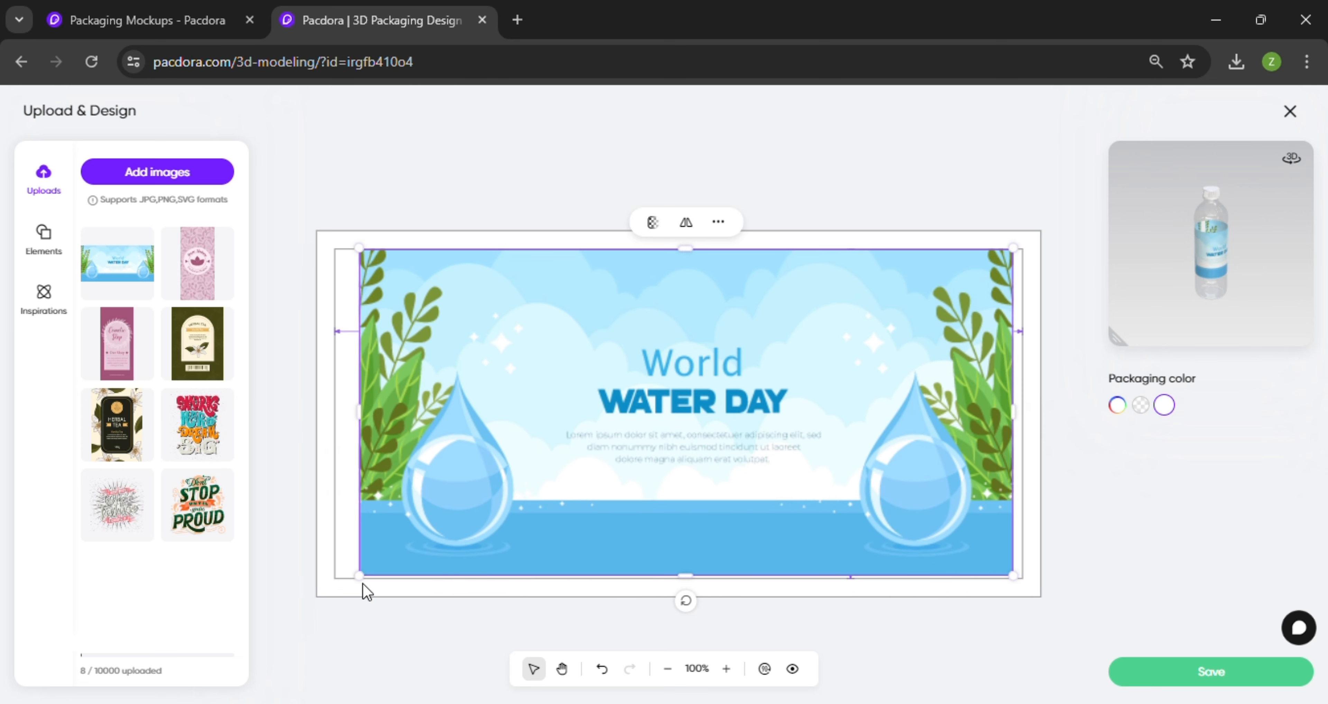
pyautogui.moveTo(363, 584); pyautogui.dragTo(318, 606)
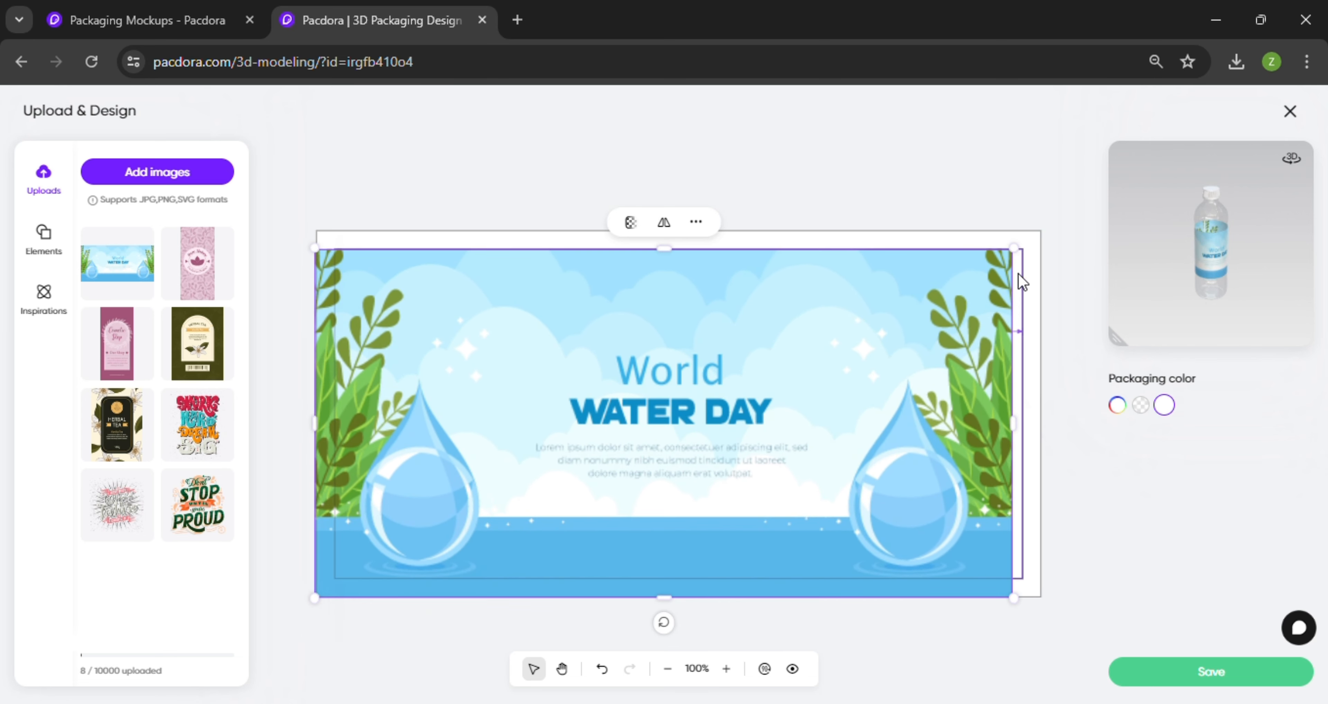
pyautogui.moveTo(916, 379); pyautogui.dragTo(926, 365)
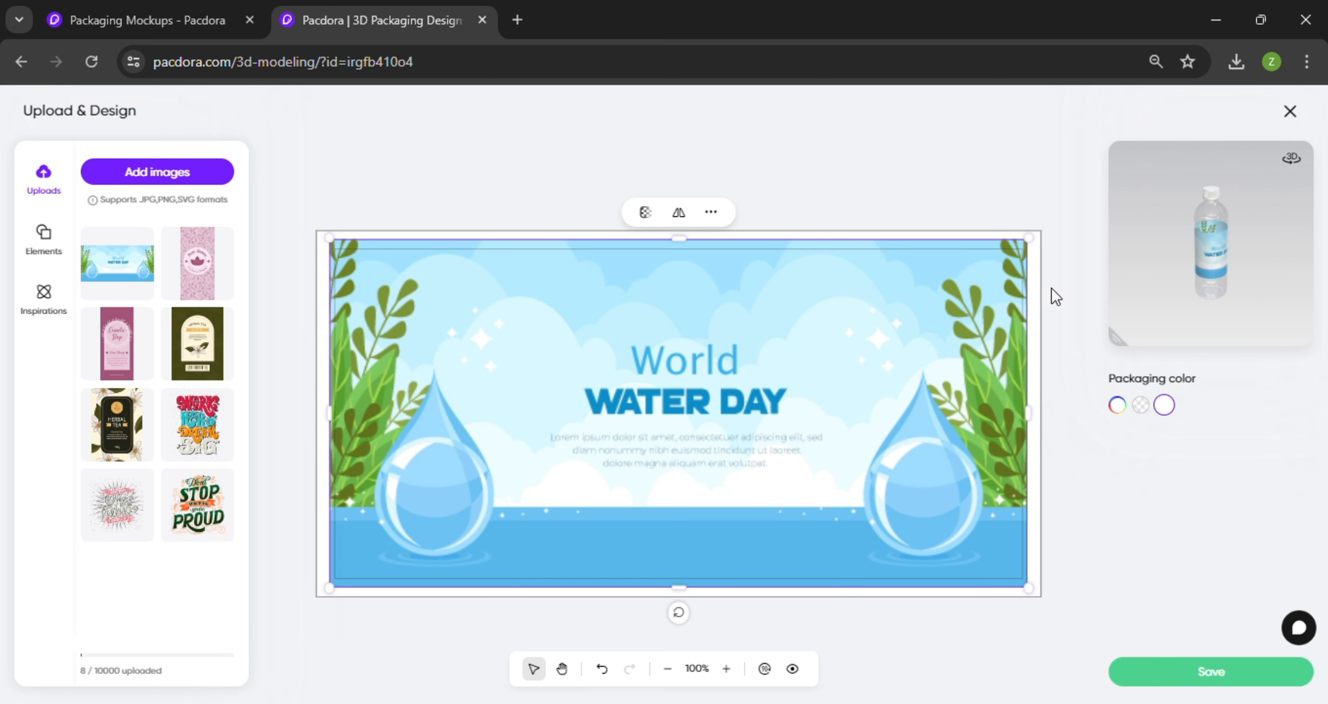
# Inspect the label wrap from different sides in the 3D preview and save the label design.
pyautogui.scroll(5, 1210, 217)
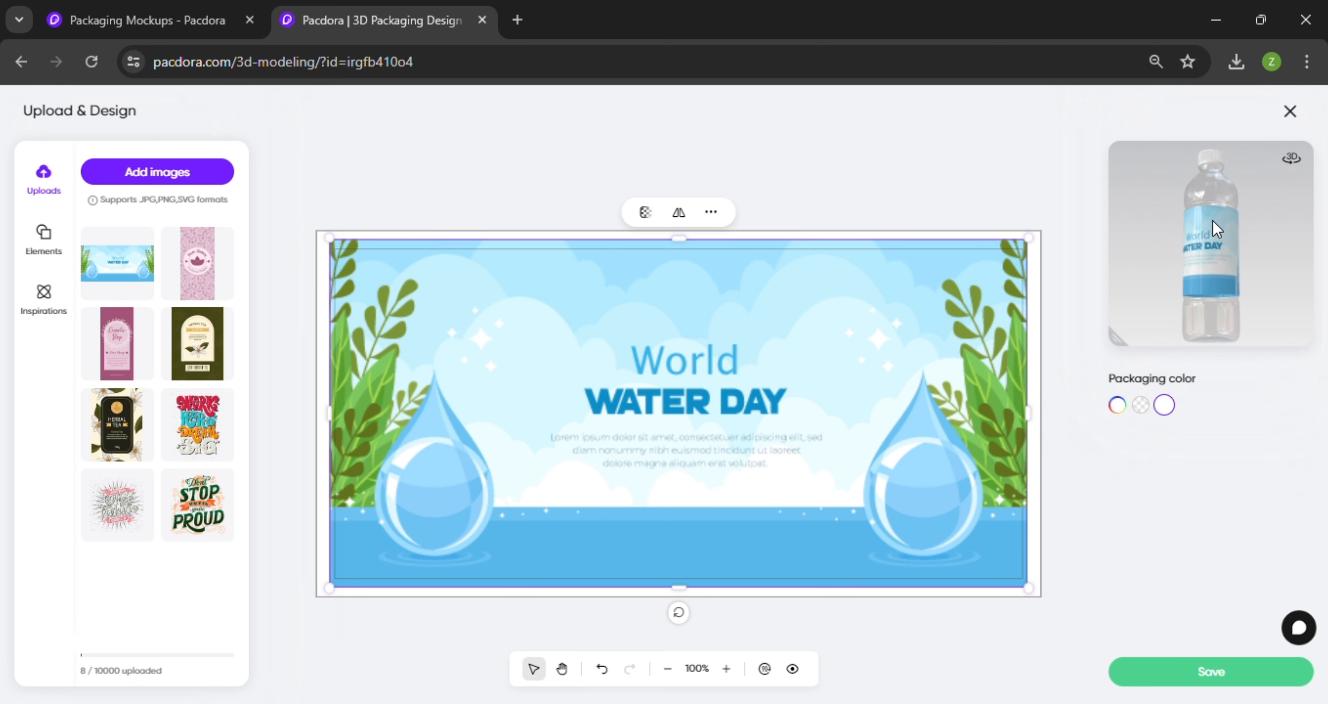
pyautogui.moveTo(1200, 246)
pyautogui.mouseDown()
pyautogui.moveTo(1270, 234)
pyautogui.moveTo(1202, 262)
pyautogui.moveTo(1249, 266)
pyautogui.moveTo(1216, 277)
pyautogui.moveTo(1241, 276)
pyautogui.moveTo(1166, 262)
pyautogui.moveTo(1222, 260)
pyautogui.moveTo(1138, 255)
pyautogui.moveTo(1186, 253)
pyautogui.mouseUp()
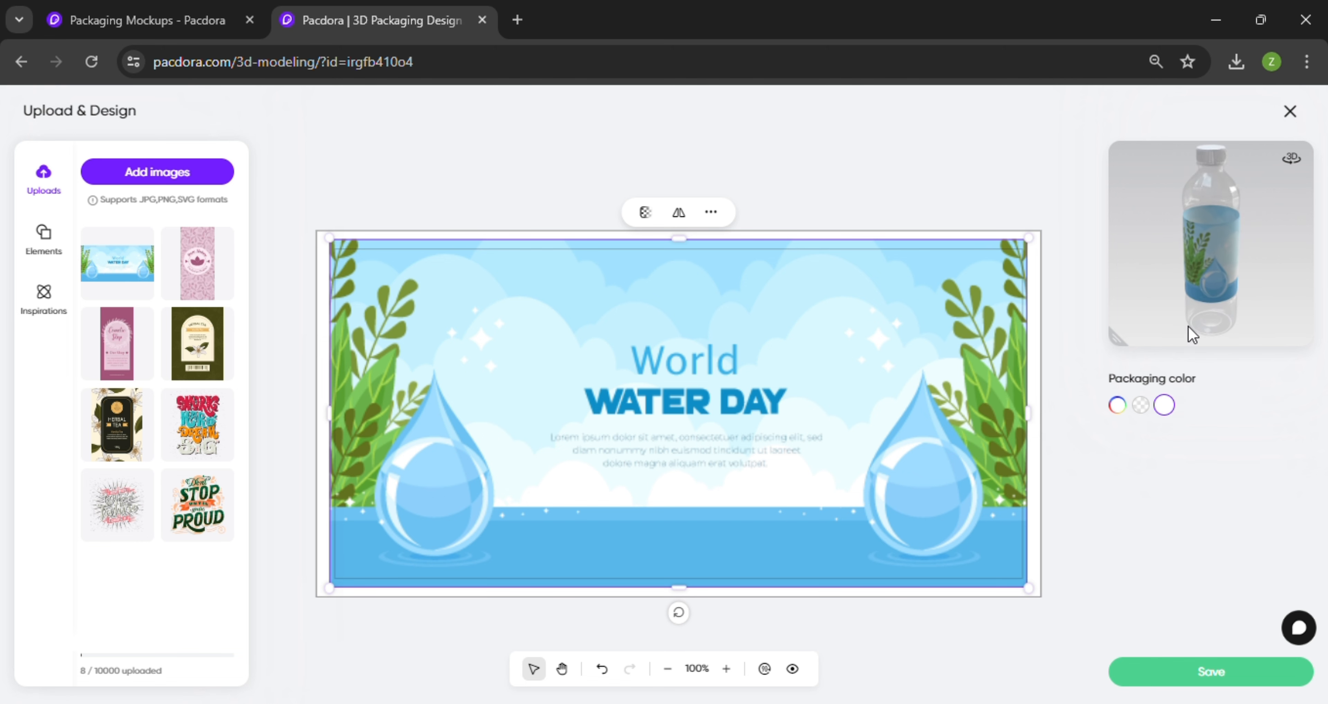
pyautogui.click(1181, 671)
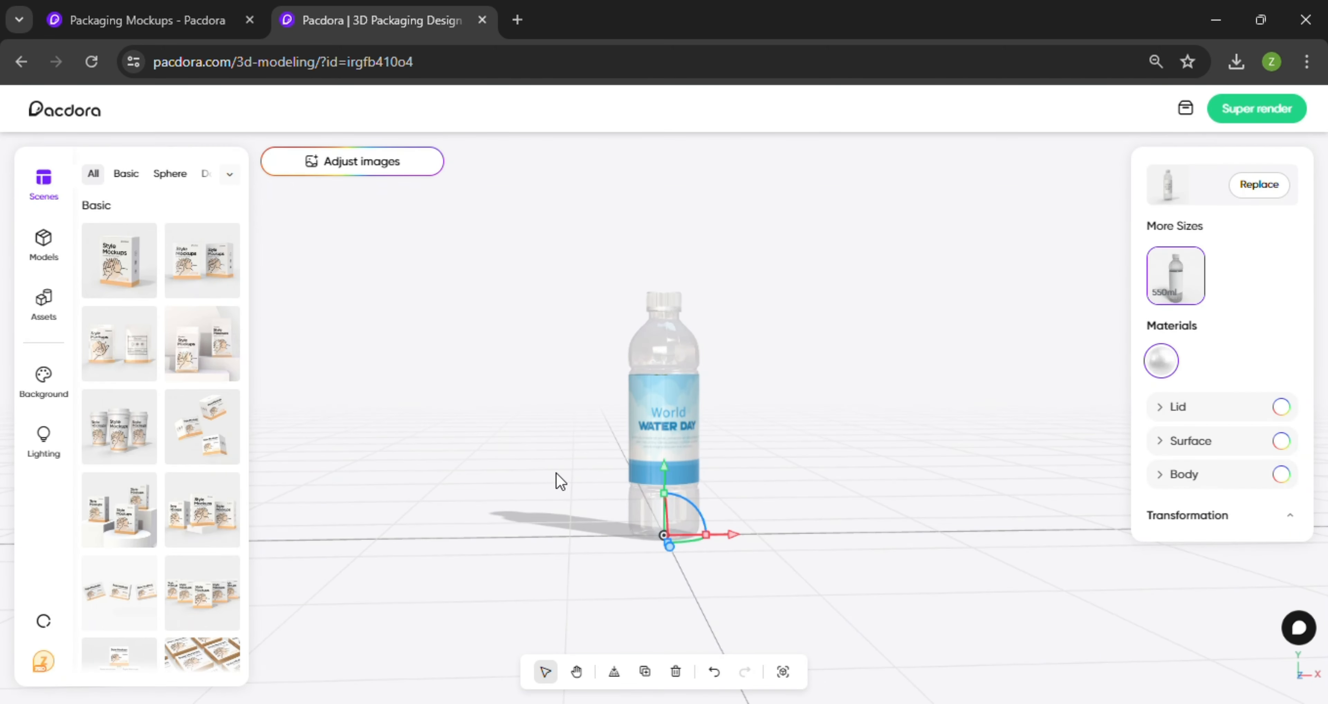
# Switch the bottle's scene to the Dark Water Wave one with two rocks, a branch and a white podium.
pyautogui.click(747, 411)
pyautogui.scroll(5, 772, 411)
pyautogui.moveTo(767, 423); pyautogui.dragTo(627, 381)
pyautogui.click(682, 411)
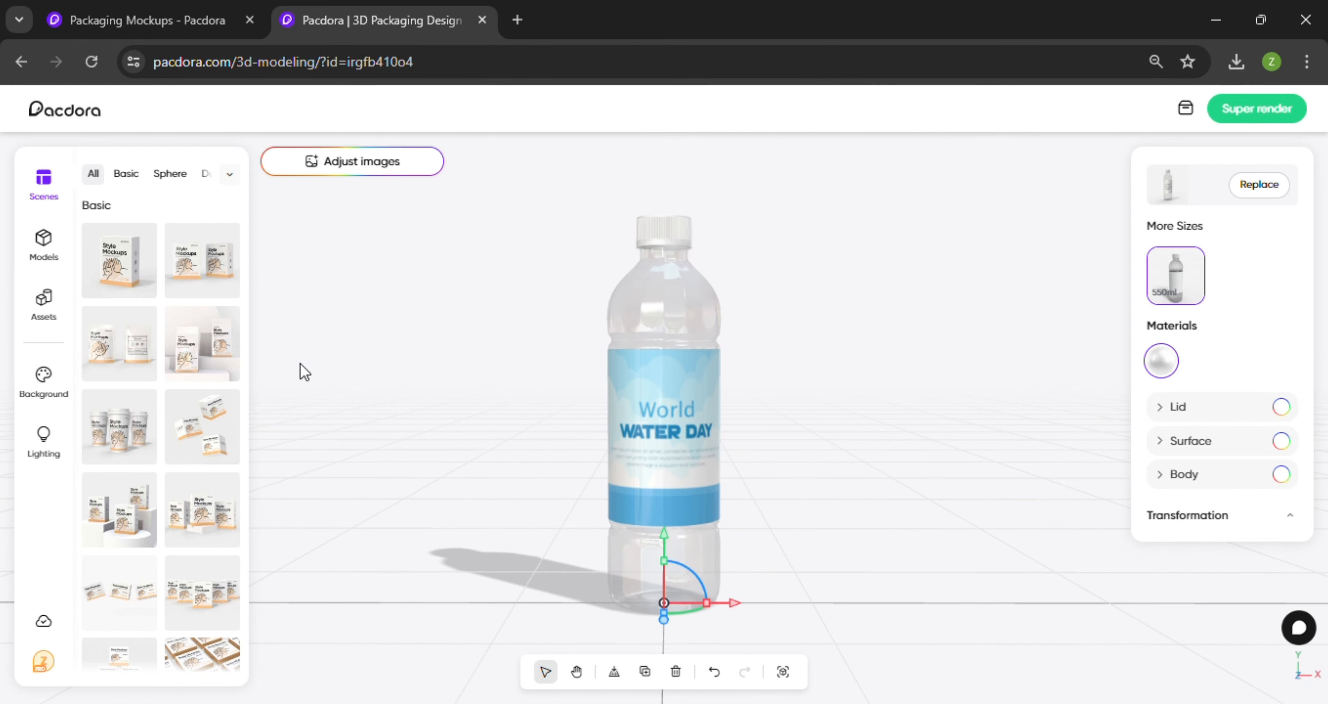
pyautogui.click(239, 181)
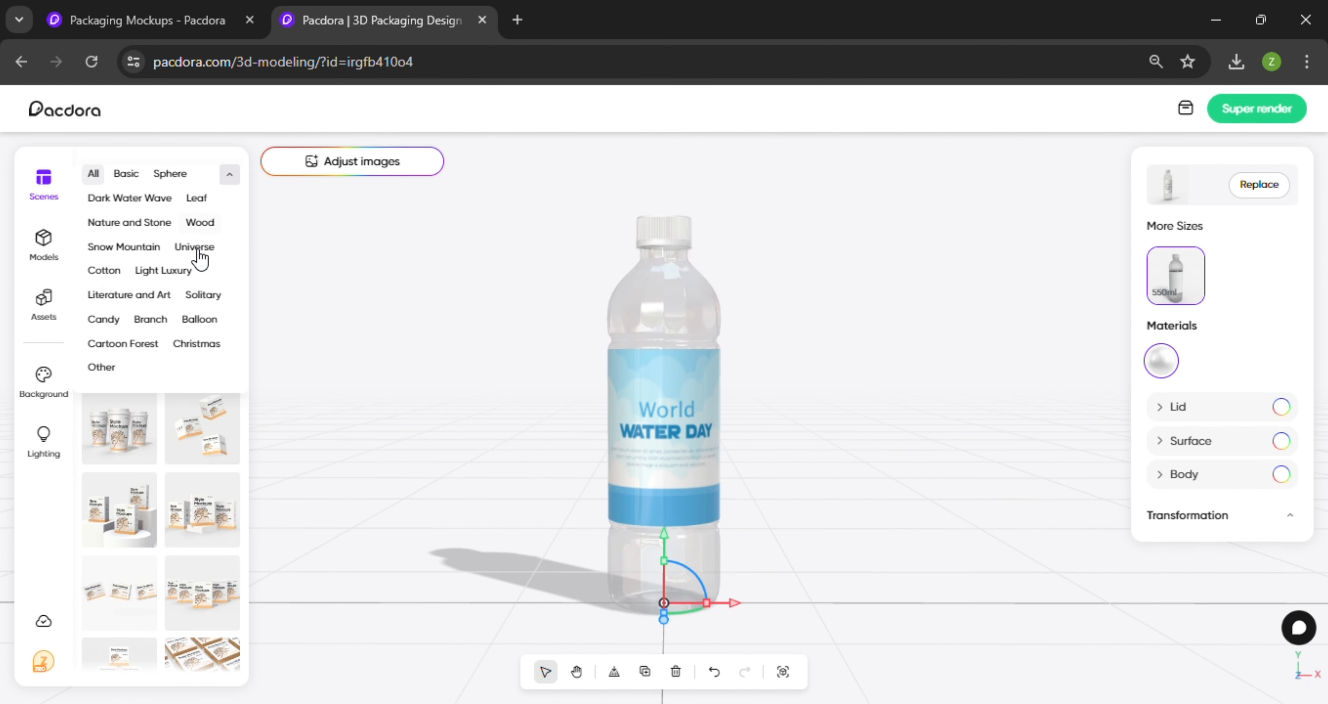
pyautogui.click(124, 173)
pyautogui.scroll(-10, 154, 310)
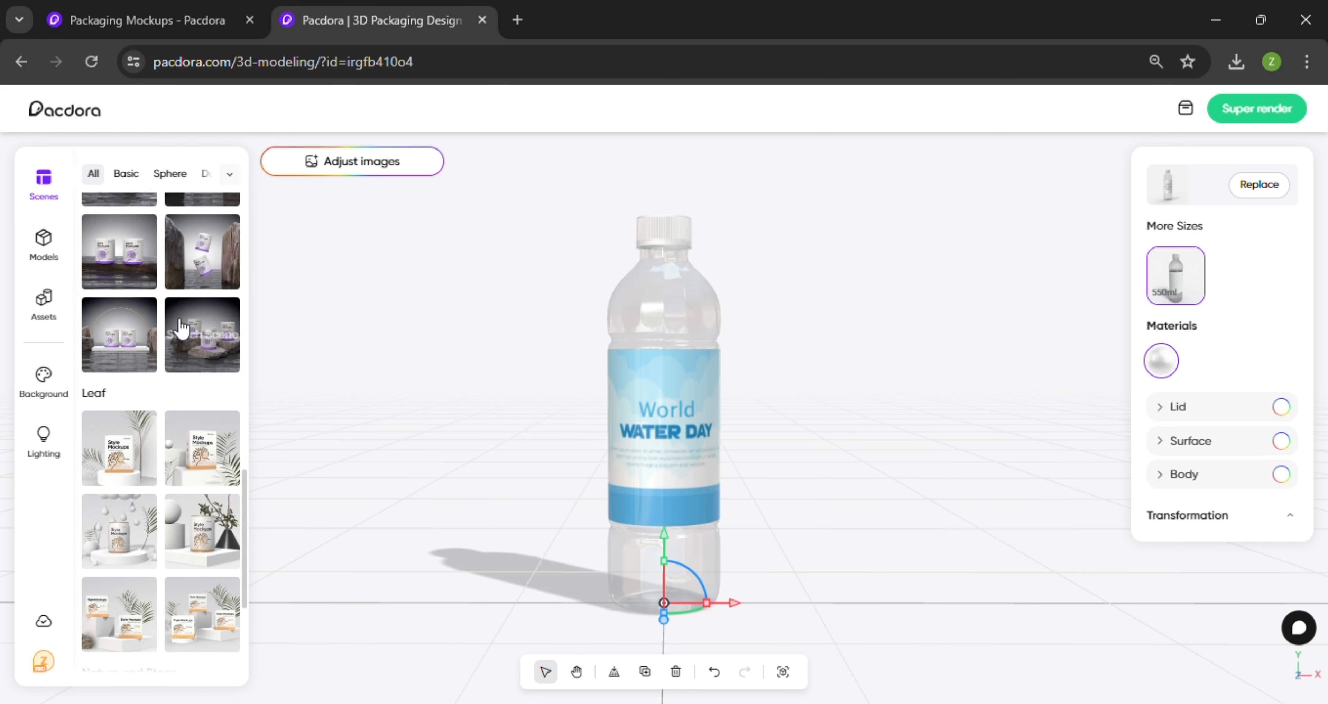
pyautogui.scroll(6, 181, 328)
pyautogui.scroll(-2, 178, 350)
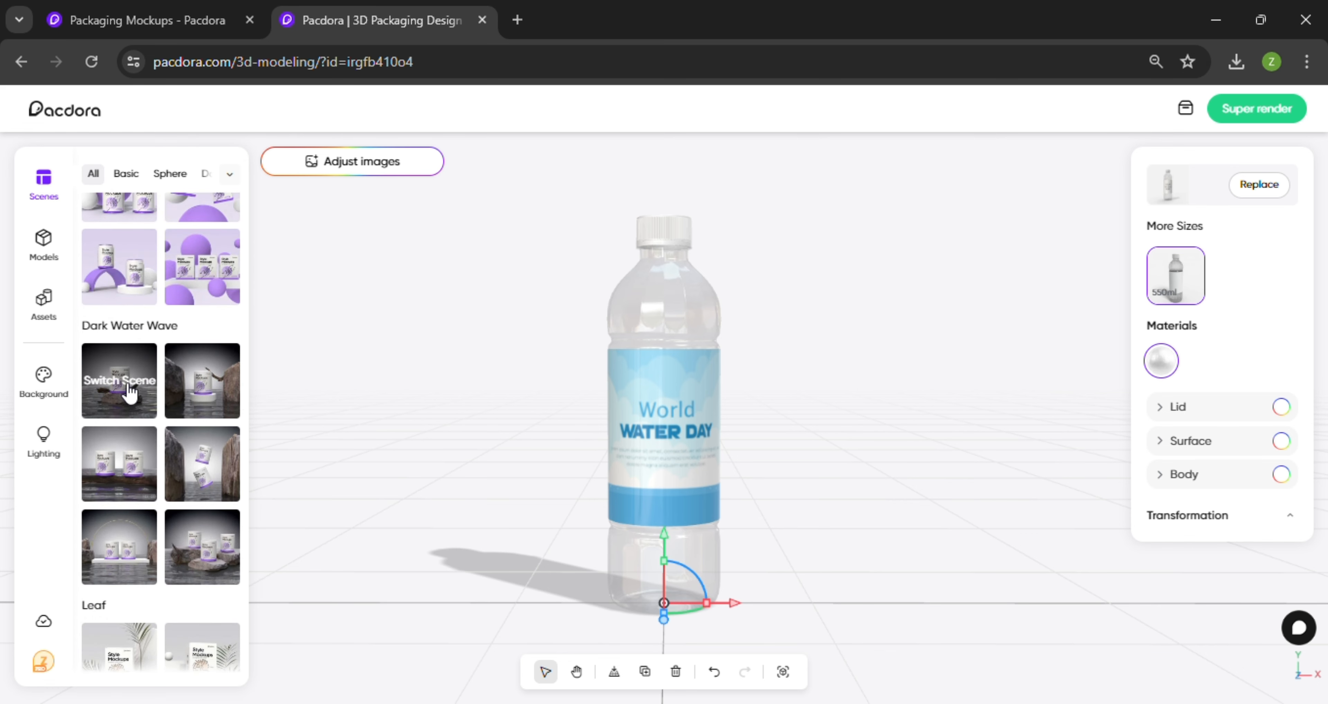
pyautogui.click(223, 407)
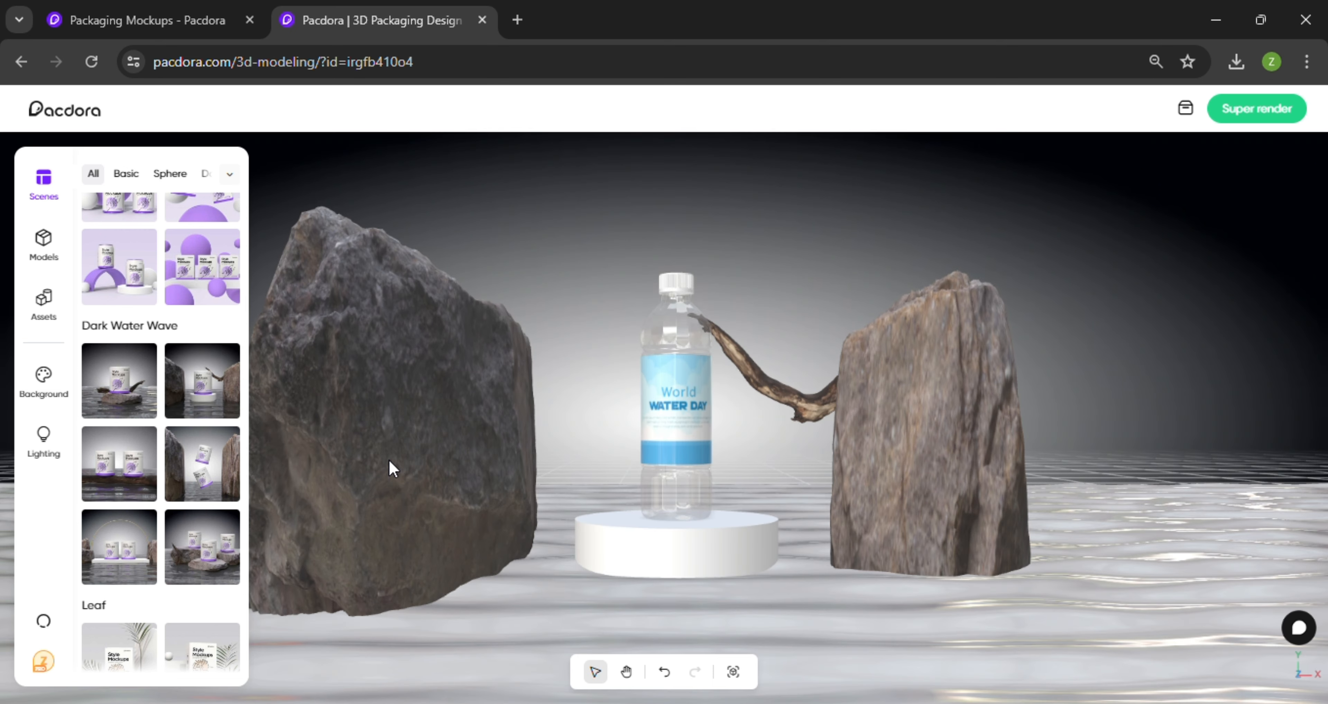
# Apply the basic Daylight lighting preset to the Dark Water Wave scene.
pyautogui.scroll(4, 773, 496)
pyautogui.scroll(-3, 789, 496)
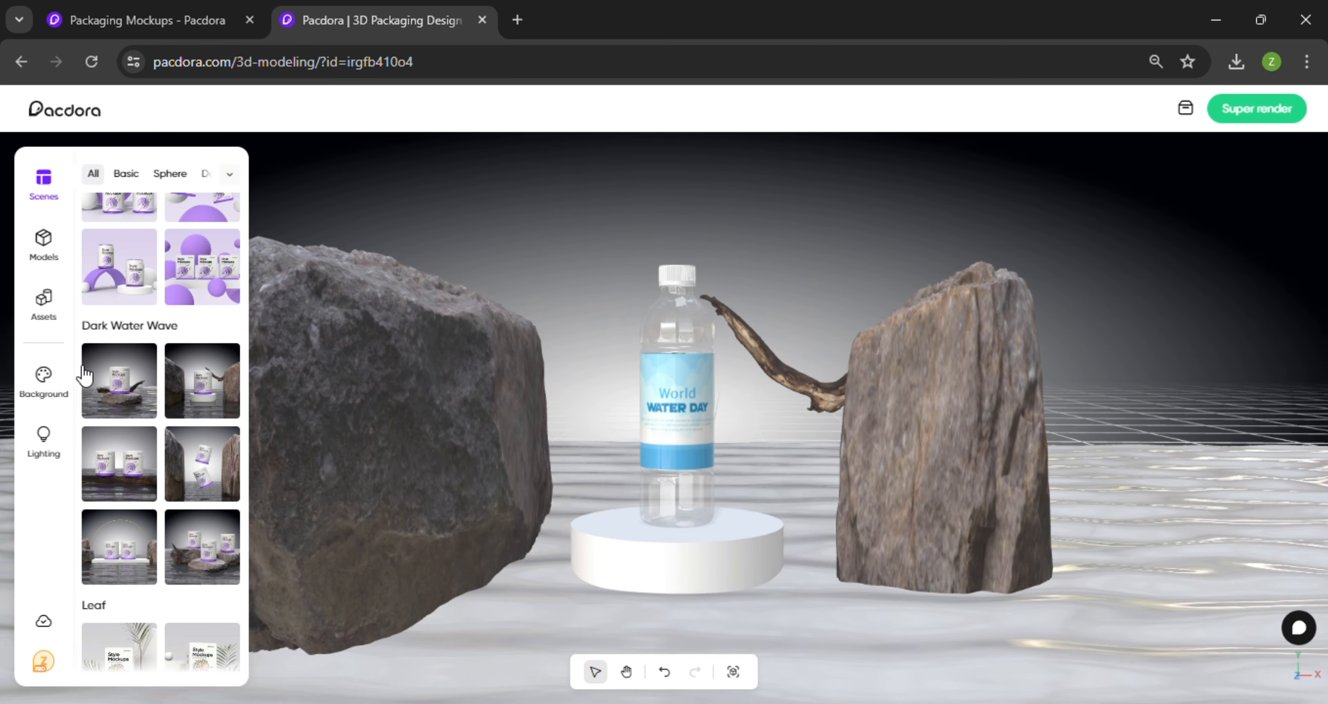
pyautogui.click(46, 441)
pyautogui.click(153, 261)
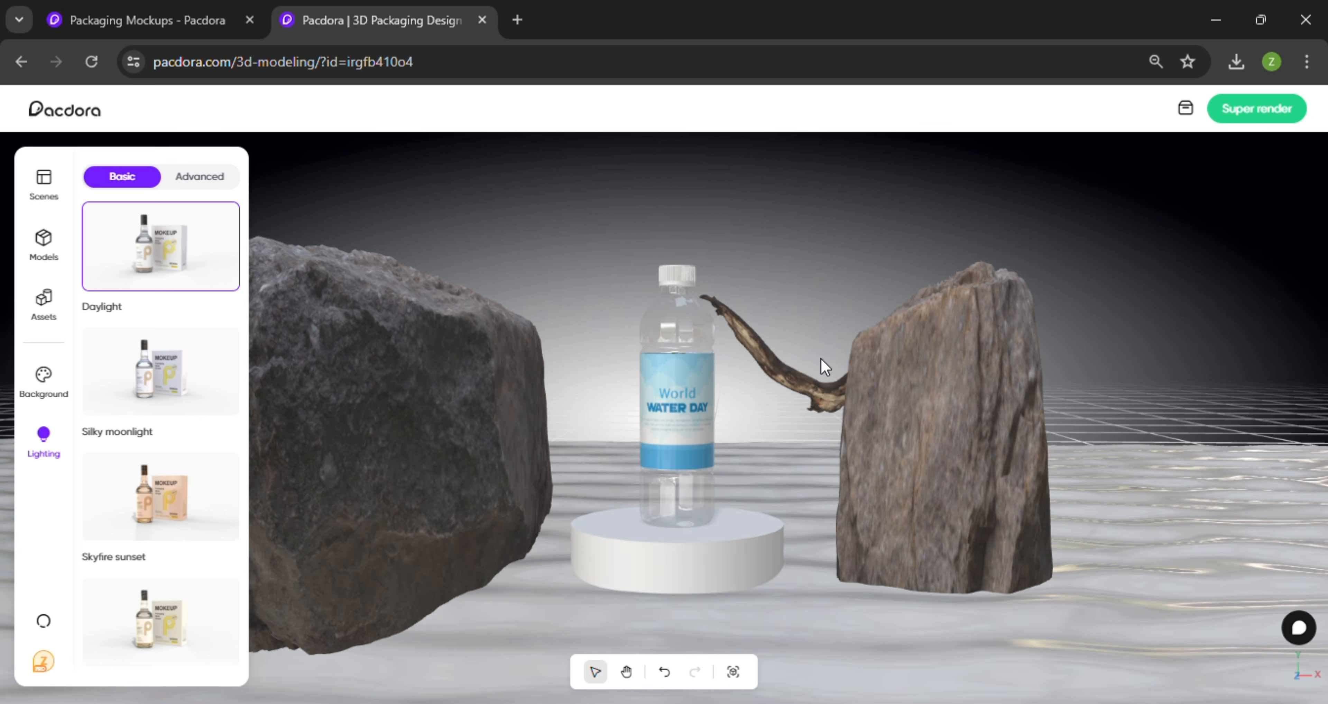
# Recolor the bottle's lid to a bright, fully saturated blue that matches the label.
pyautogui.click(689, 342)
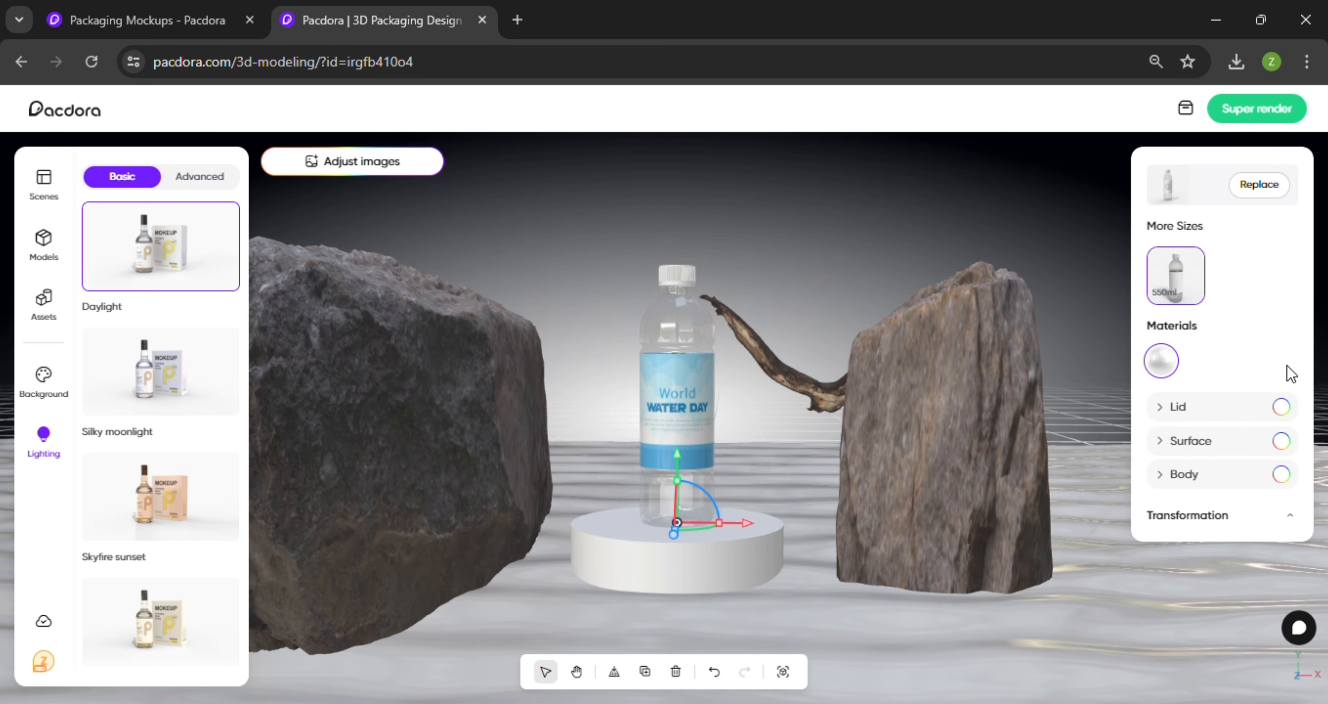
pyautogui.click(1227, 418)
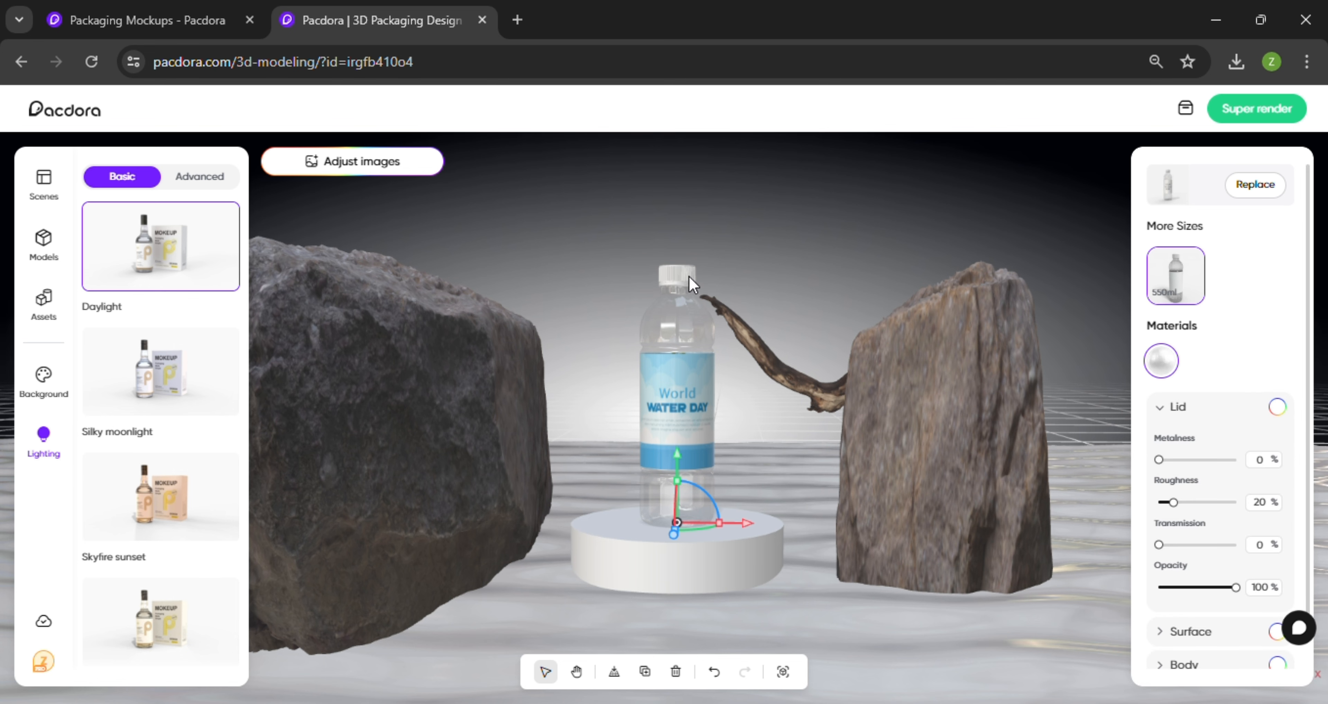
pyautogui.scroll(1, 736, 261)
pyautogui.click(1277, 408)
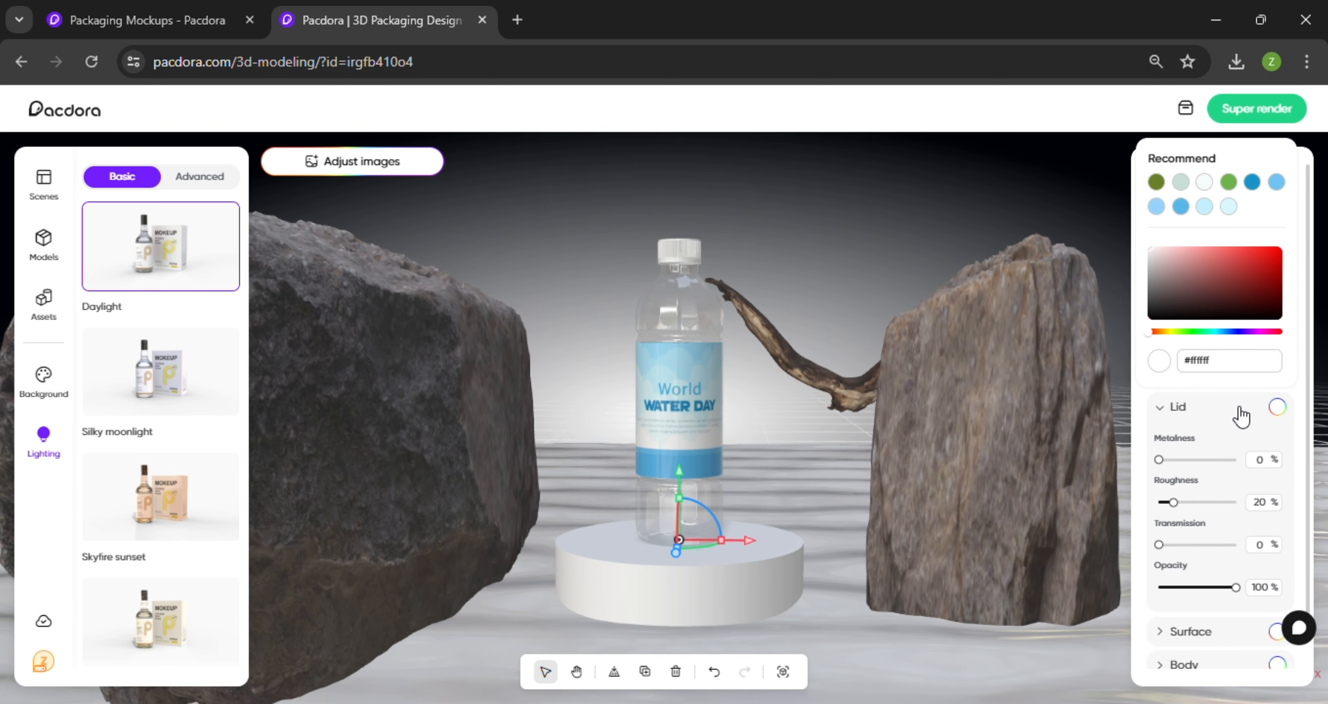
pyautogui.moveTo(1167, 312); pyautogui.dragTo(1201, 309)
pyautogui.click(1228, 331)
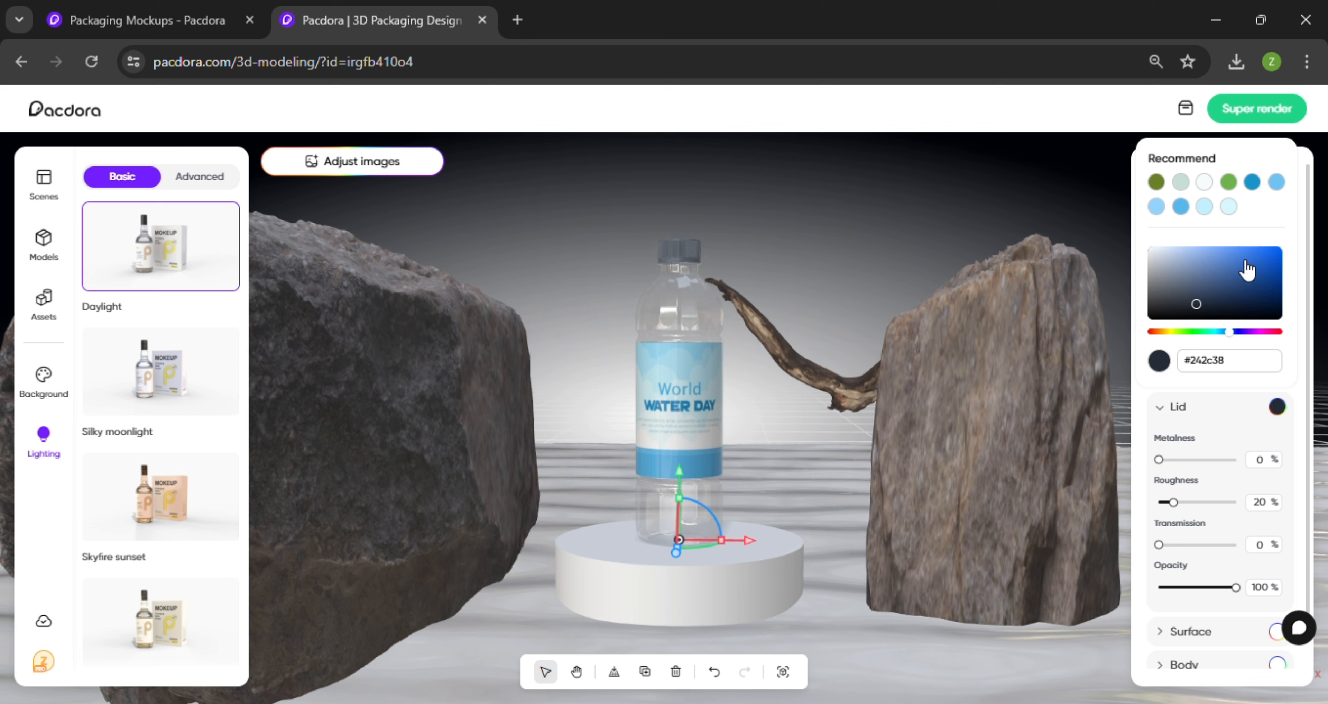
pyautogui.click(1245, 249)
pyautogui.moveTo(1282, 258); pyautogui.dragTo(1286, 250)
pyautogui.click(1046, 253)
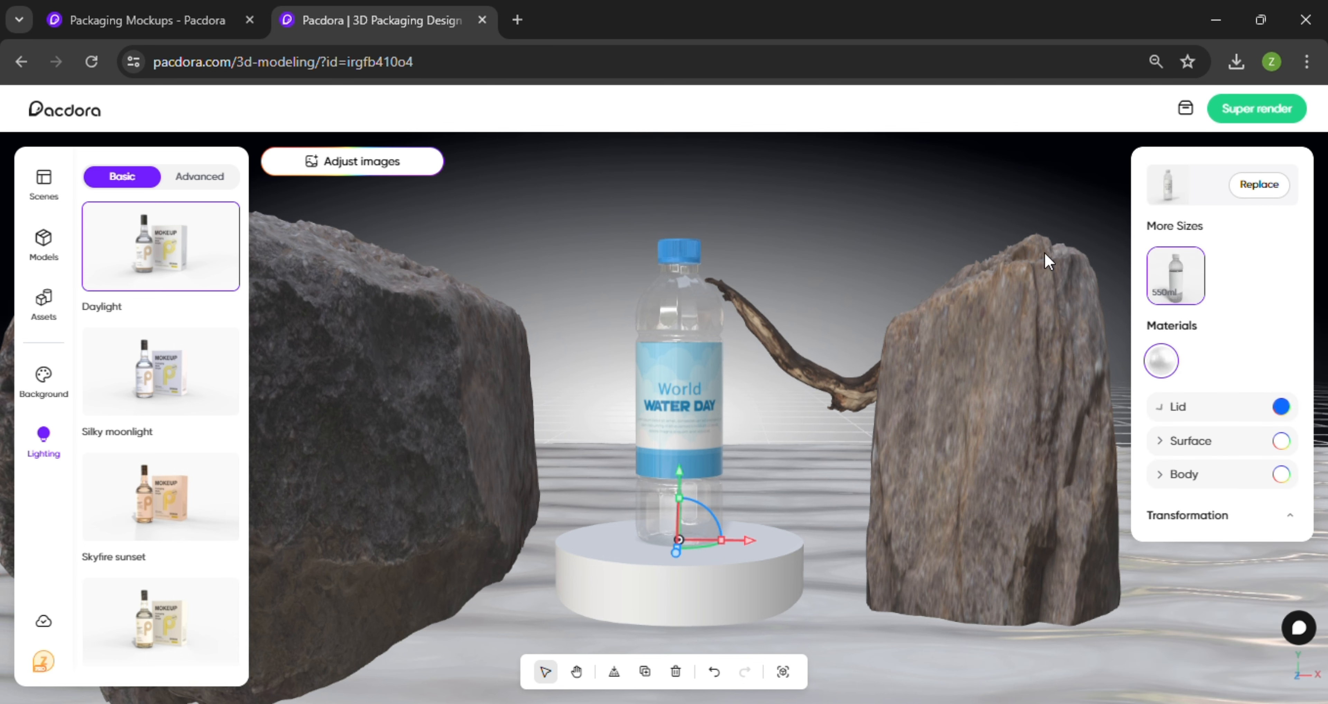
pyautogui.click(848, 223)
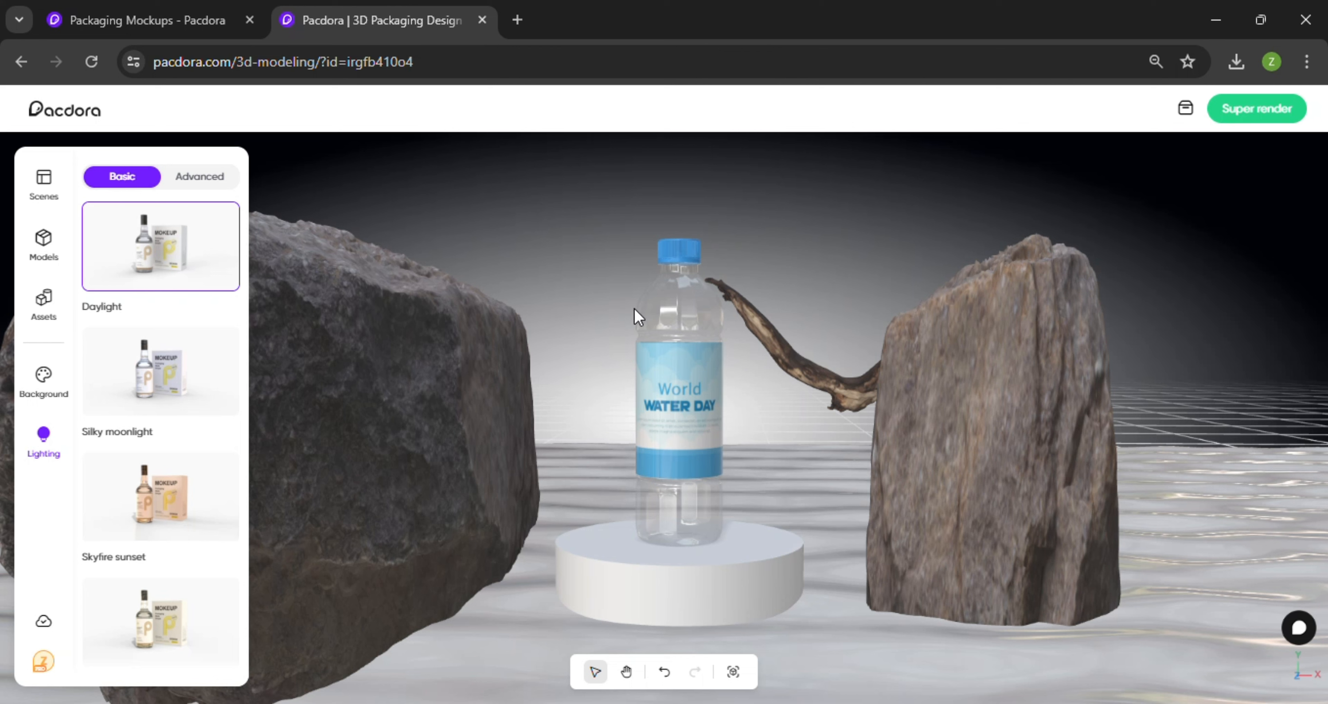
# Try a grey tint on the bottle's body and return the body color to white.
pyautogui.click(691, 308)
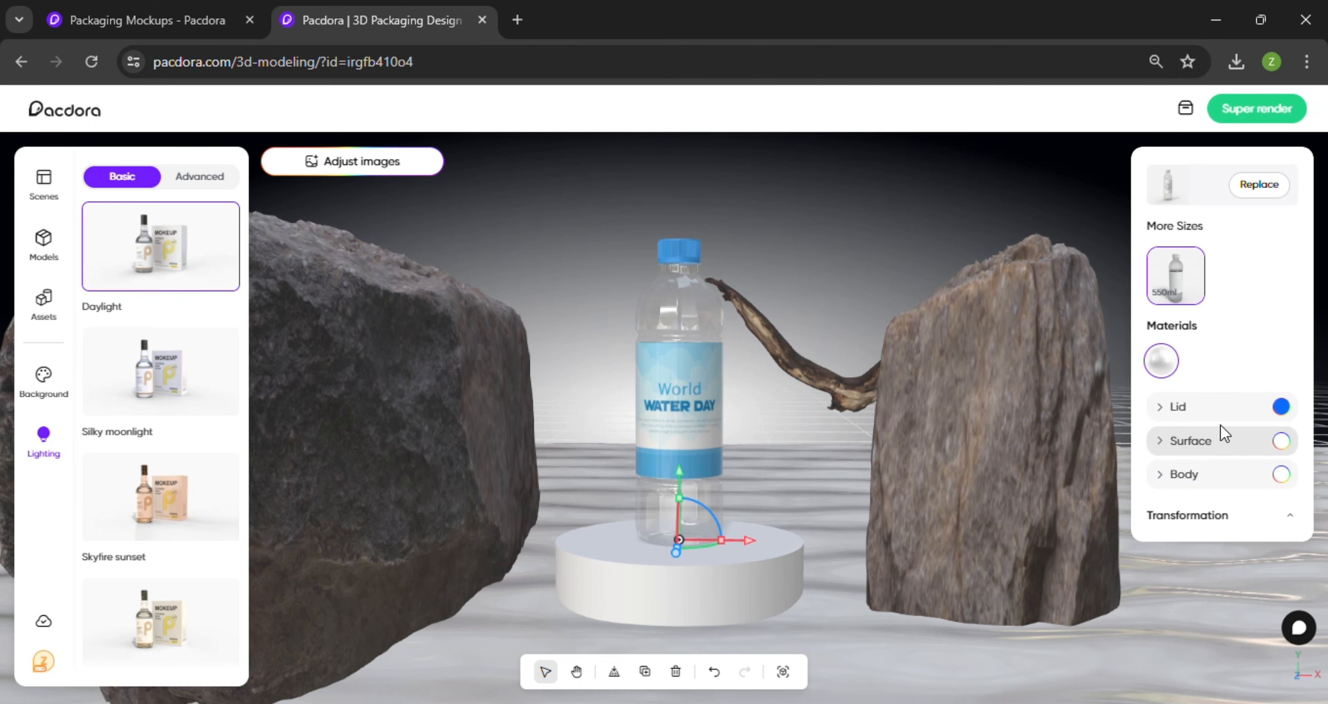
pyautogui.click(1229, 475)
pyautogui.click(1243, 477)
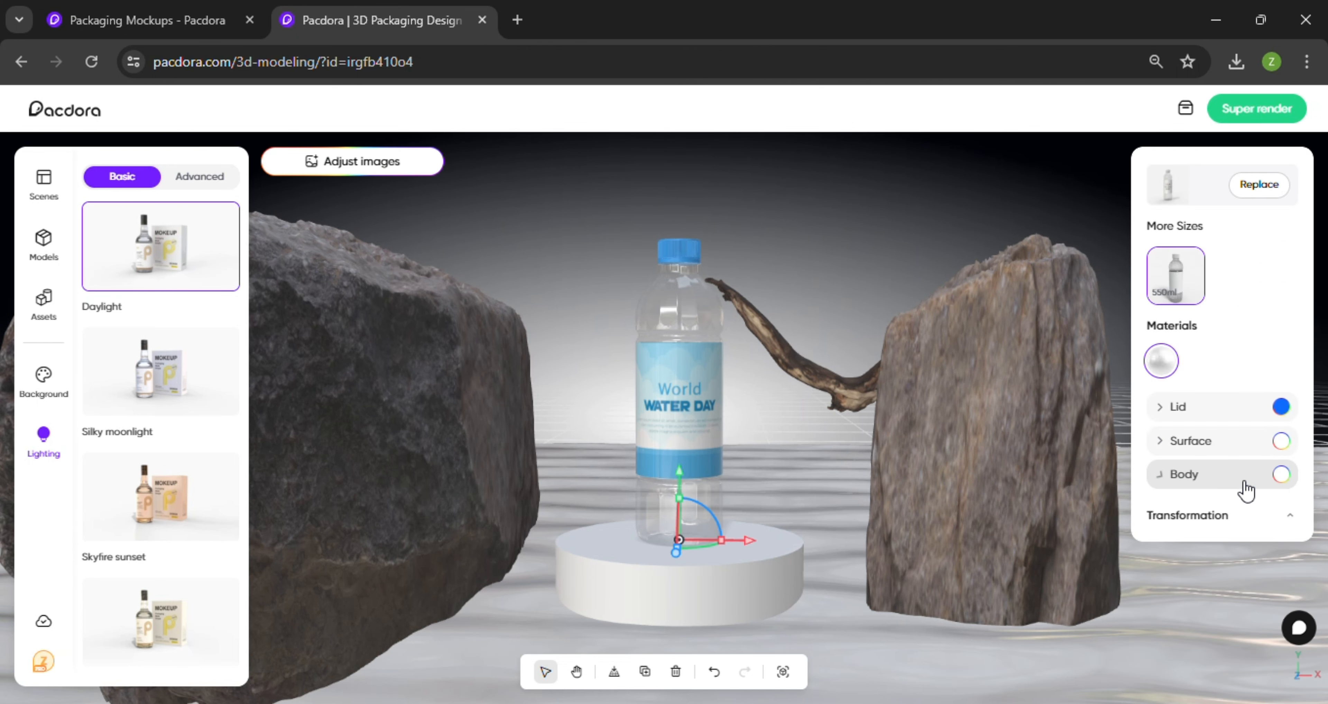
pyautogui.click(1282, 473)
pyautogui.moveTo(1250, 350)
pyautogui.mouseDown()
pyautogui.moveTo(1260, 342)
pyautogui.moveTo(1164, 340)
pyautogui.mouseUp()
pyautogui.click(1238, 399)
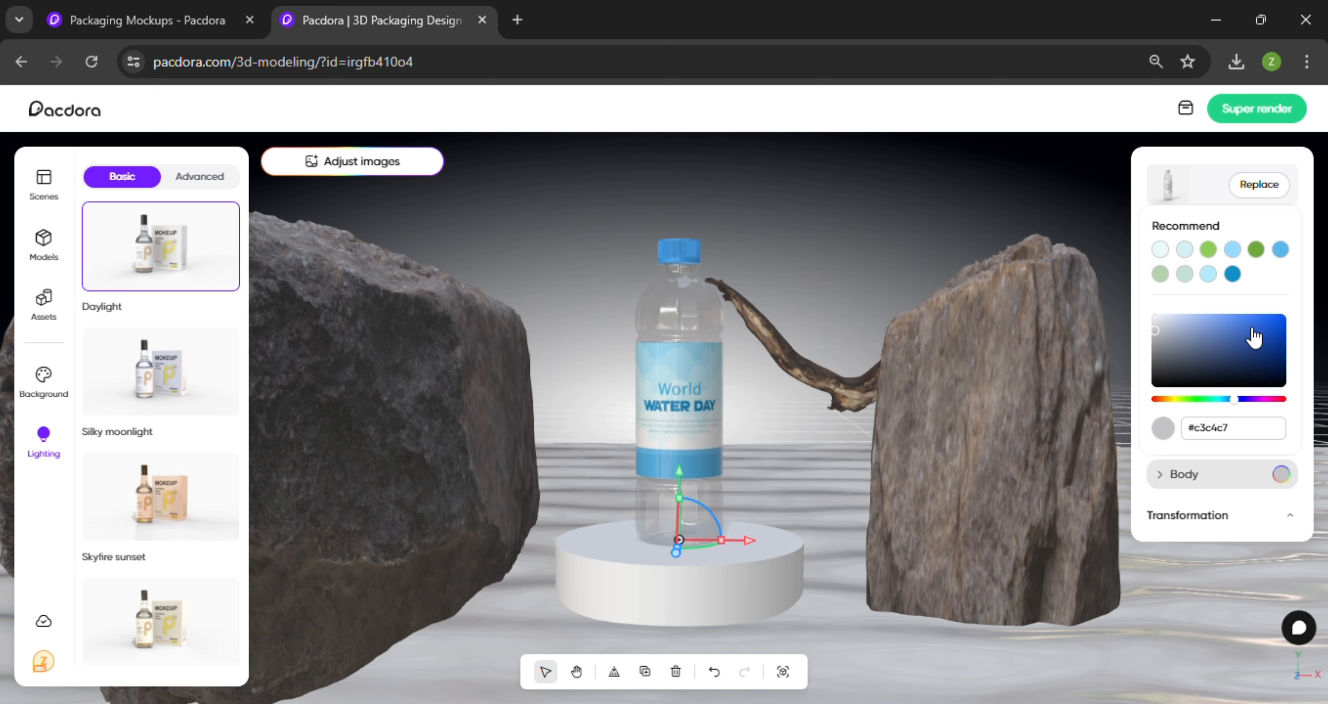
pyautogui.moveTo(1255, 328)
pyautogui.mouseDown()
pyautogui.moveTo(1261, 319)
pyautogui.moveTo(1138, 306)
pyautogui.mouseUp()
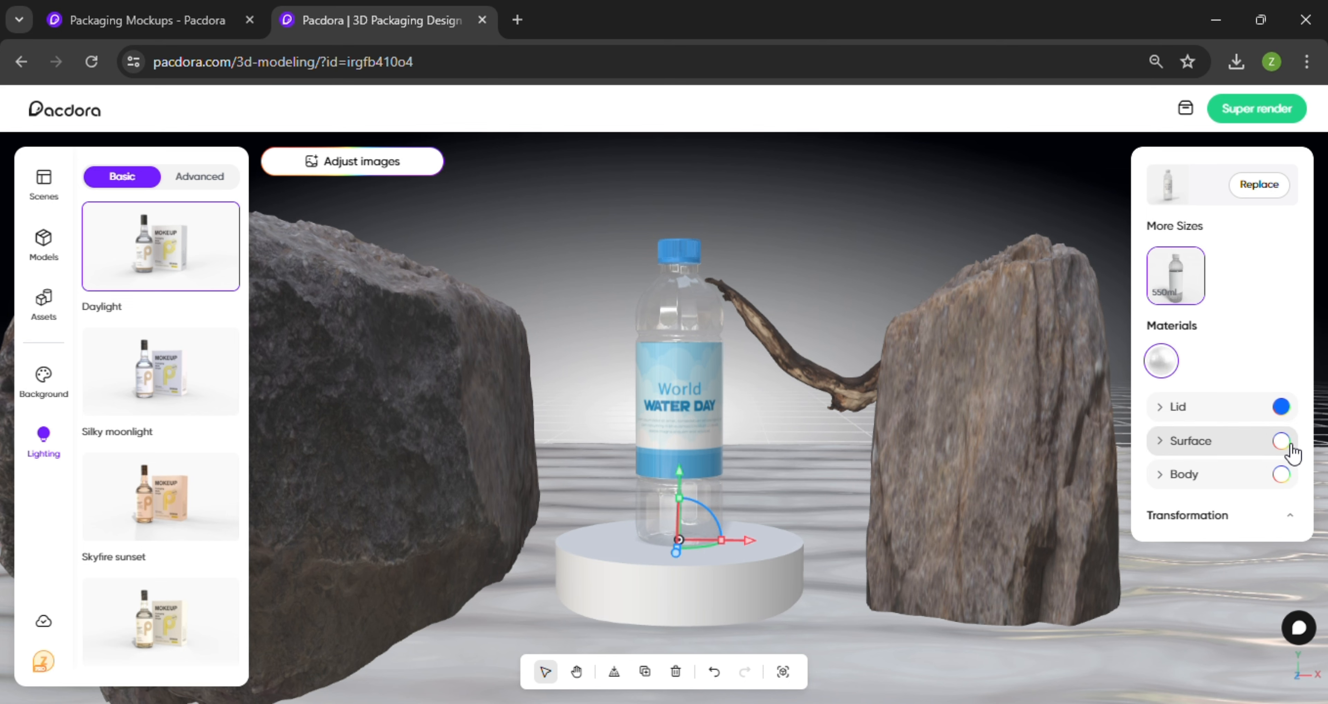
pyautogui.click(879, 298)
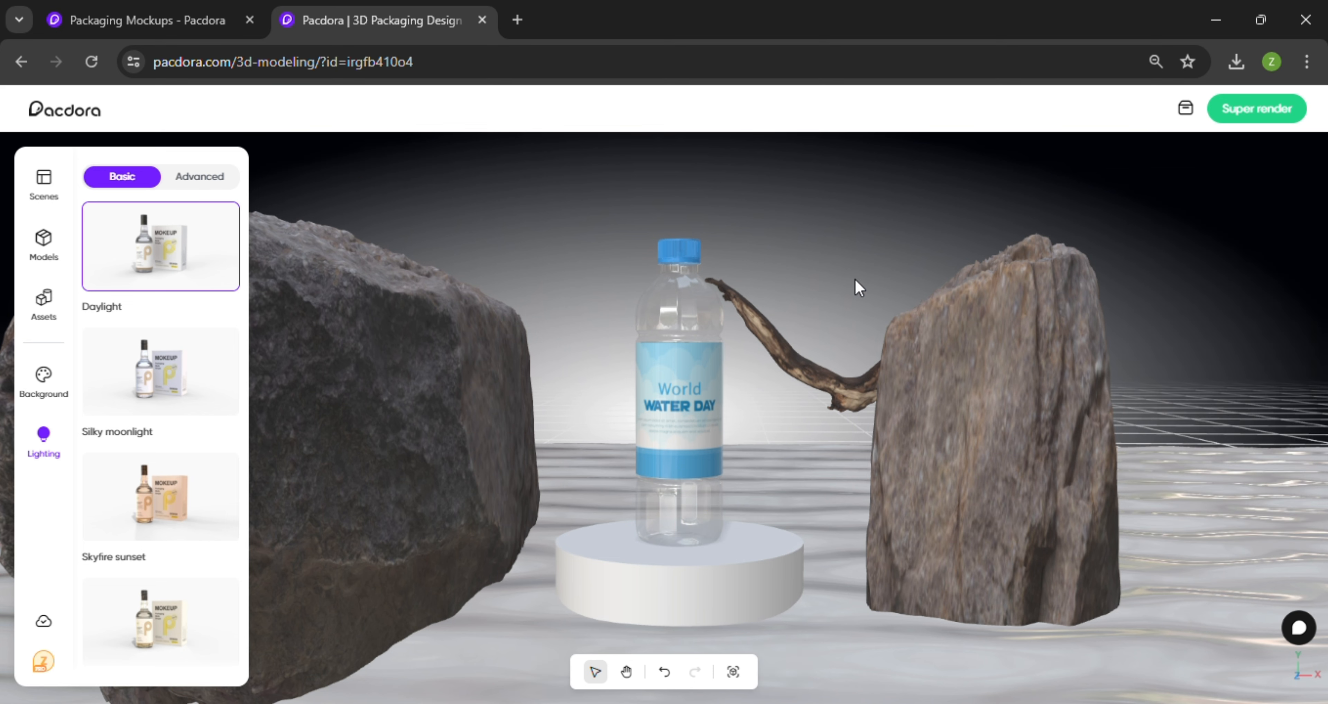
# Recolor the water surface around the podium to a bright, saturated blue, #078cf2.
pyautogui.scroll(-3, 819, 554)
pyautogui.click(814, 555)
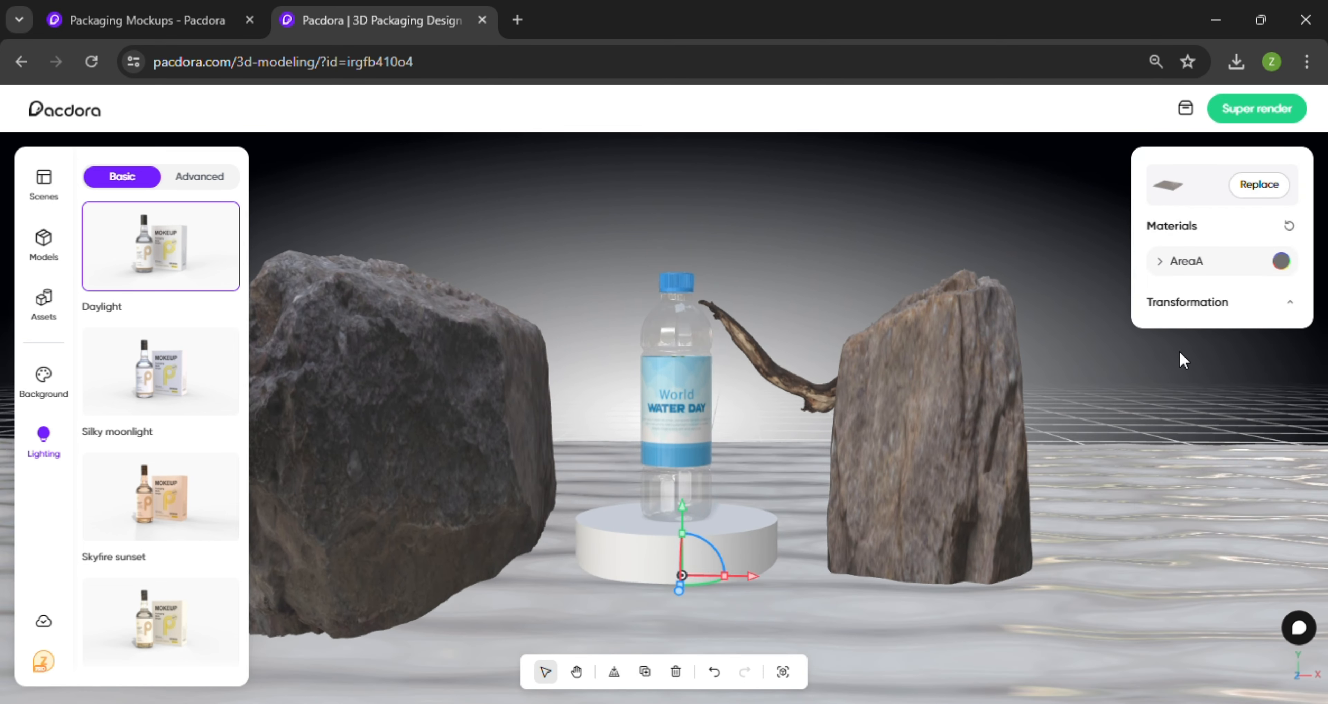
pyautogui.moveTo(1281, 260)
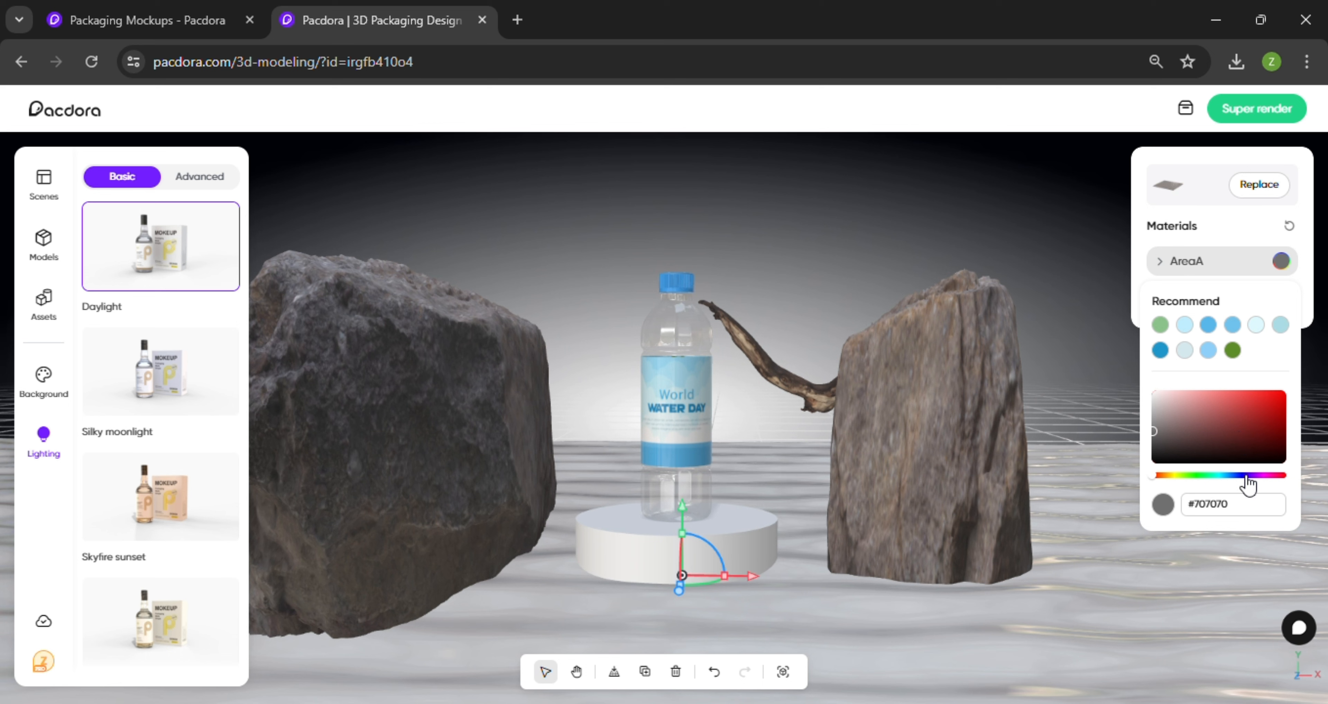
pyautogui.click(1161, 350)
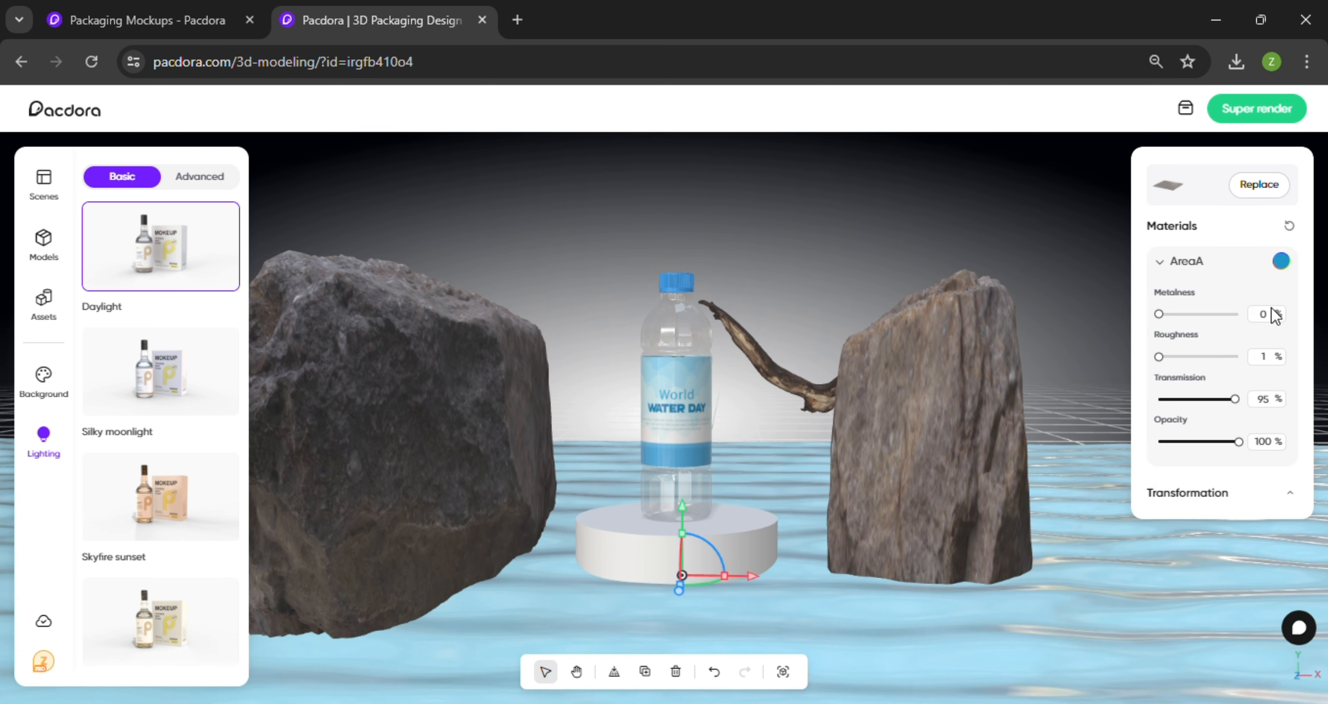
pyautogui.moveTo(1283, 262)
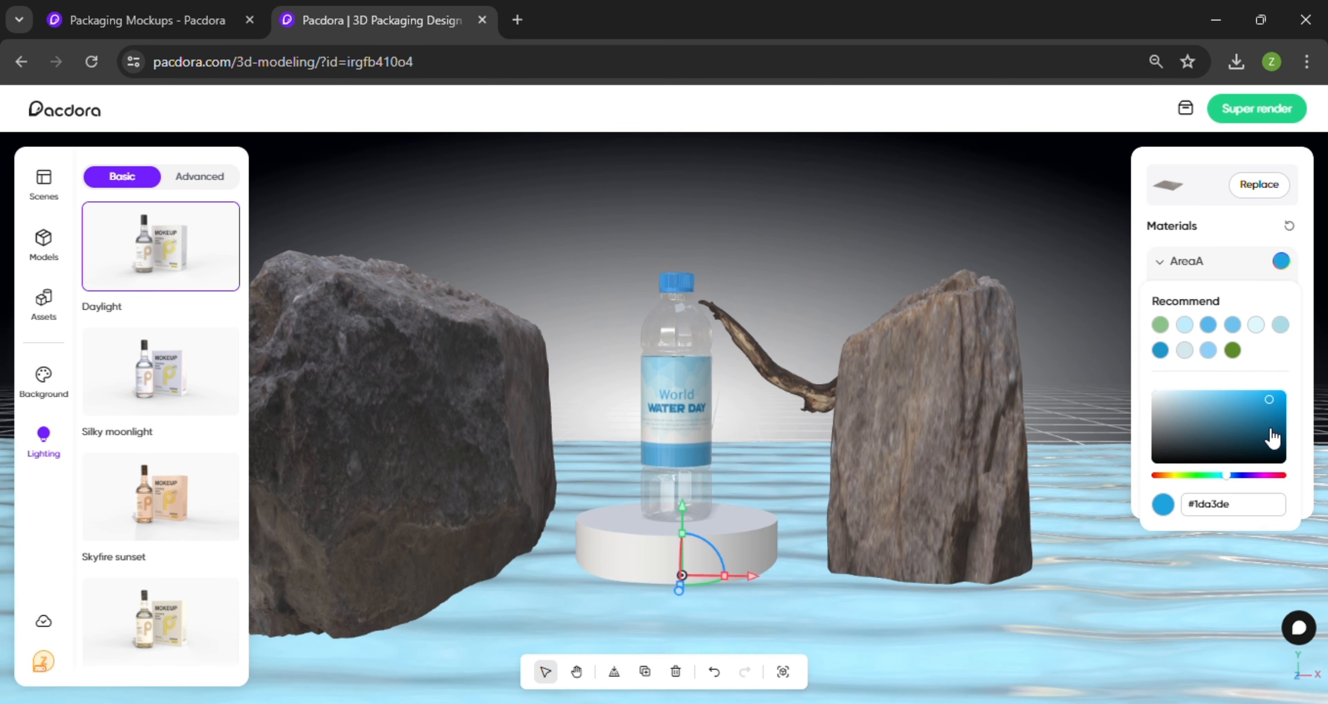
pyautogui.click(1236, 475)
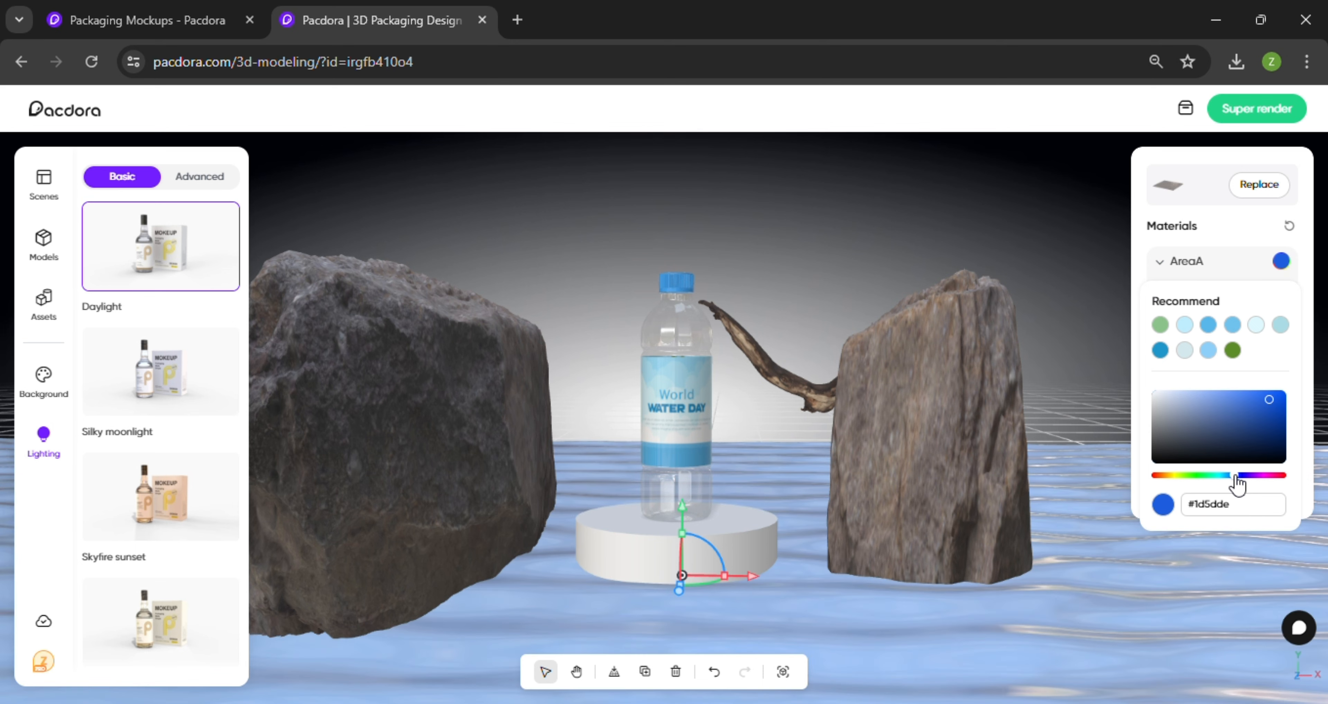
pyautogui.click(1233, 475)
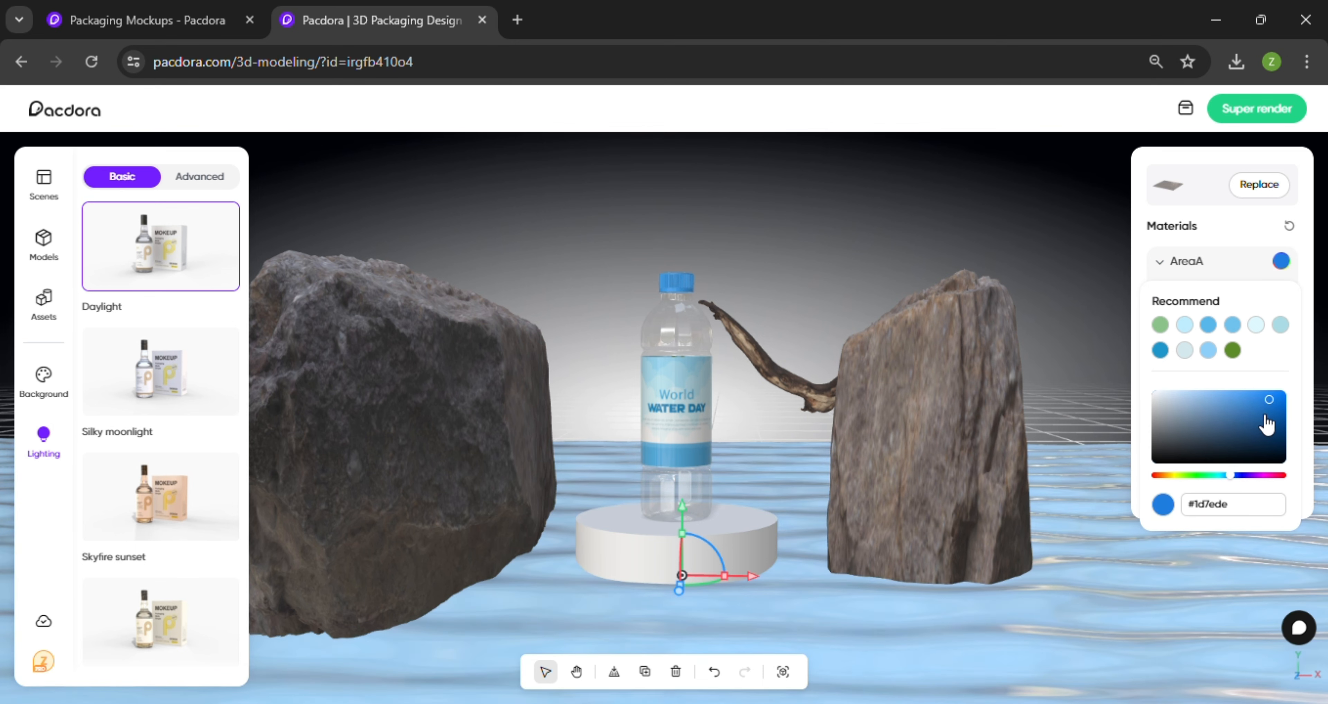
pyautogui.moveTo(1266, 421); pyautogui.dragTo(1268, 406)
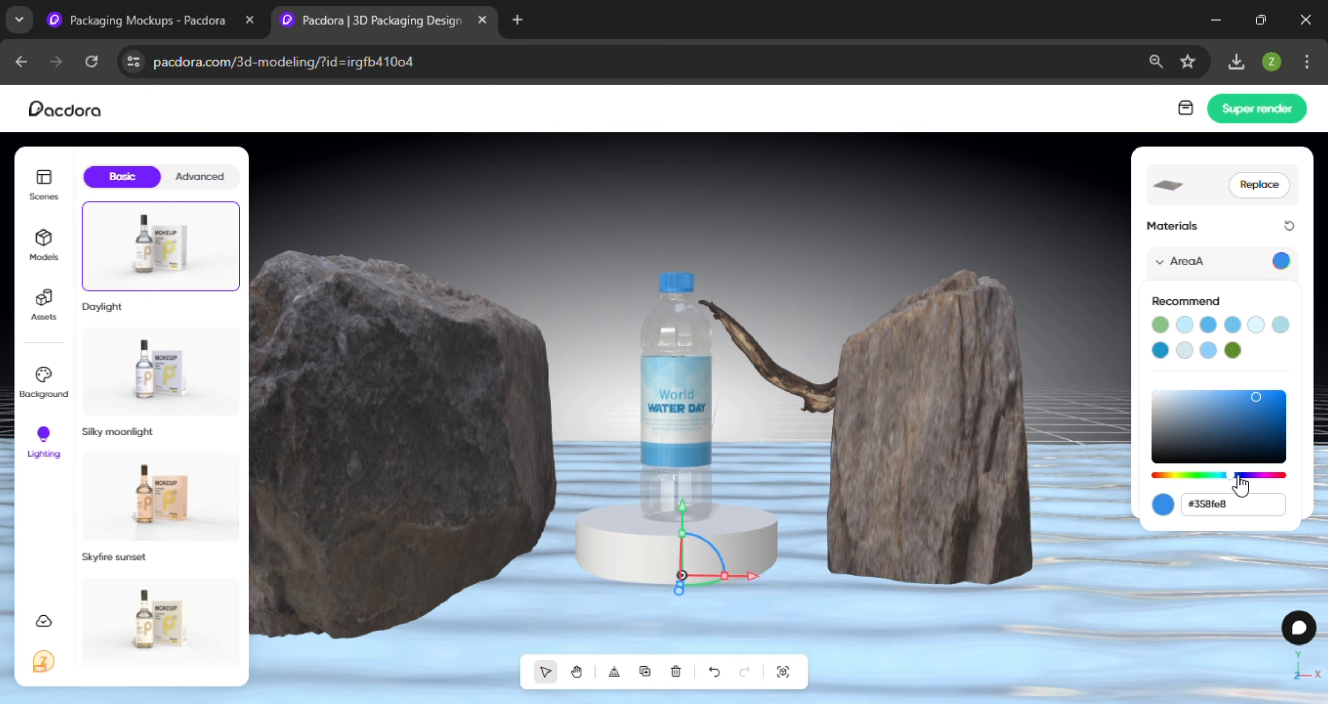
pyautogui.click(1234, 475)
pyautogui.click(1237, 476)
pyautogui.click(1279, 399)
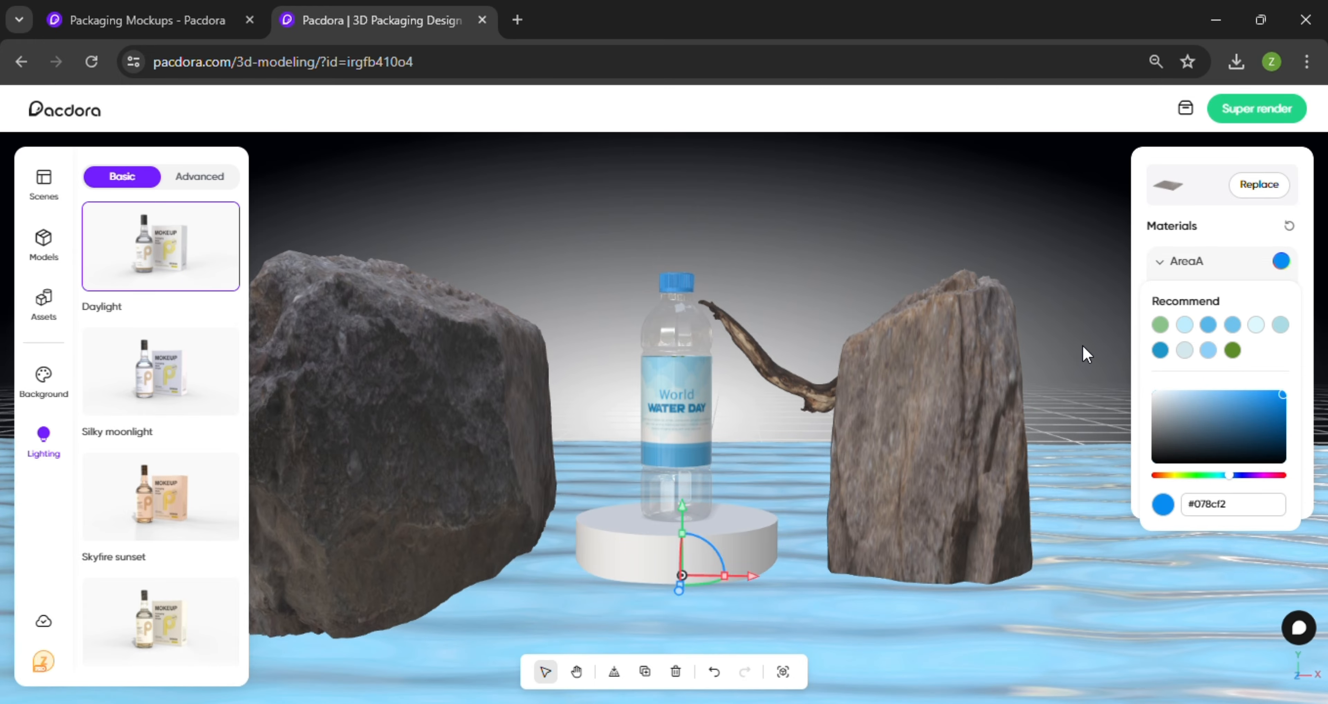
pyautogui.moveTo(1077, 359)
pyautogui.mouseDown()
pyautogui.moveTo(994, 411)
pyautogui.moveTo(1008, 386)
pyautogui.moveTo(1080, 346)
pyautogui.mouseUp()
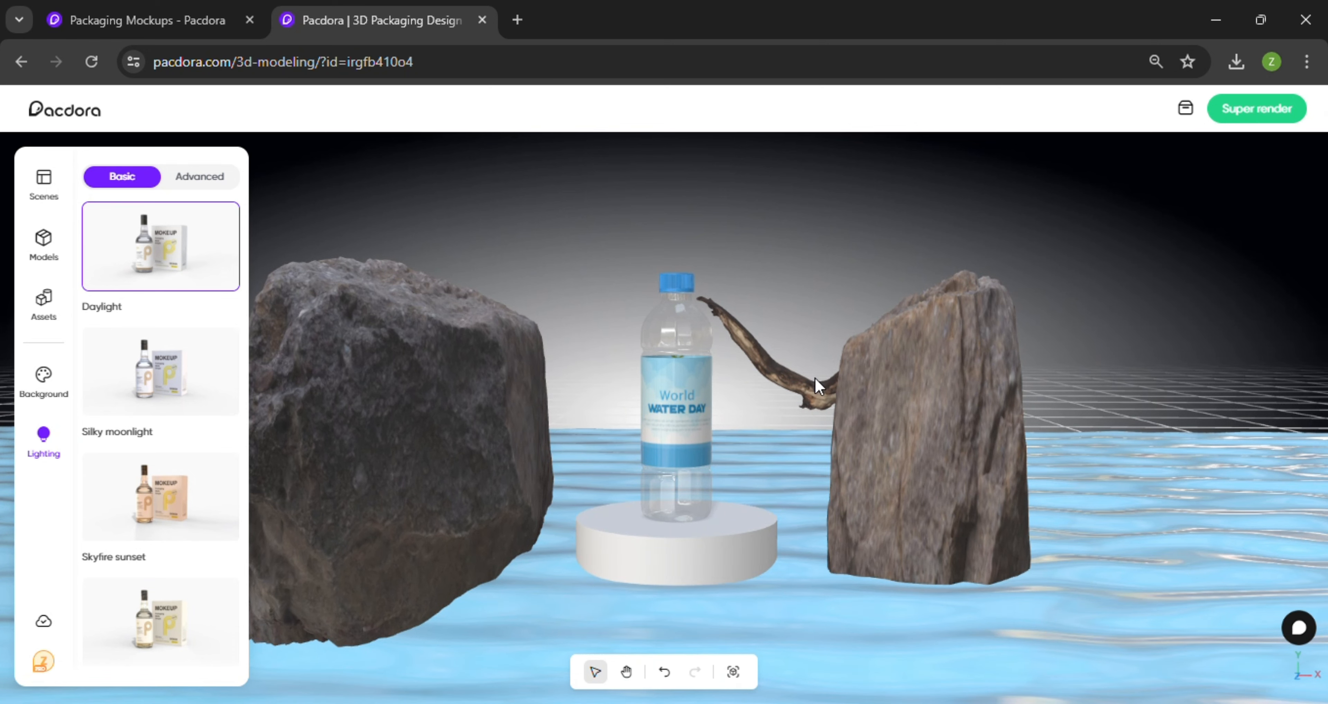
# Try dark grey-blue, indigo #2d43b3 and a recommended light blue on the podium under the bottle.
pyautogui.scroll(3, 754, 387)
pyautogui.click(718, 586)
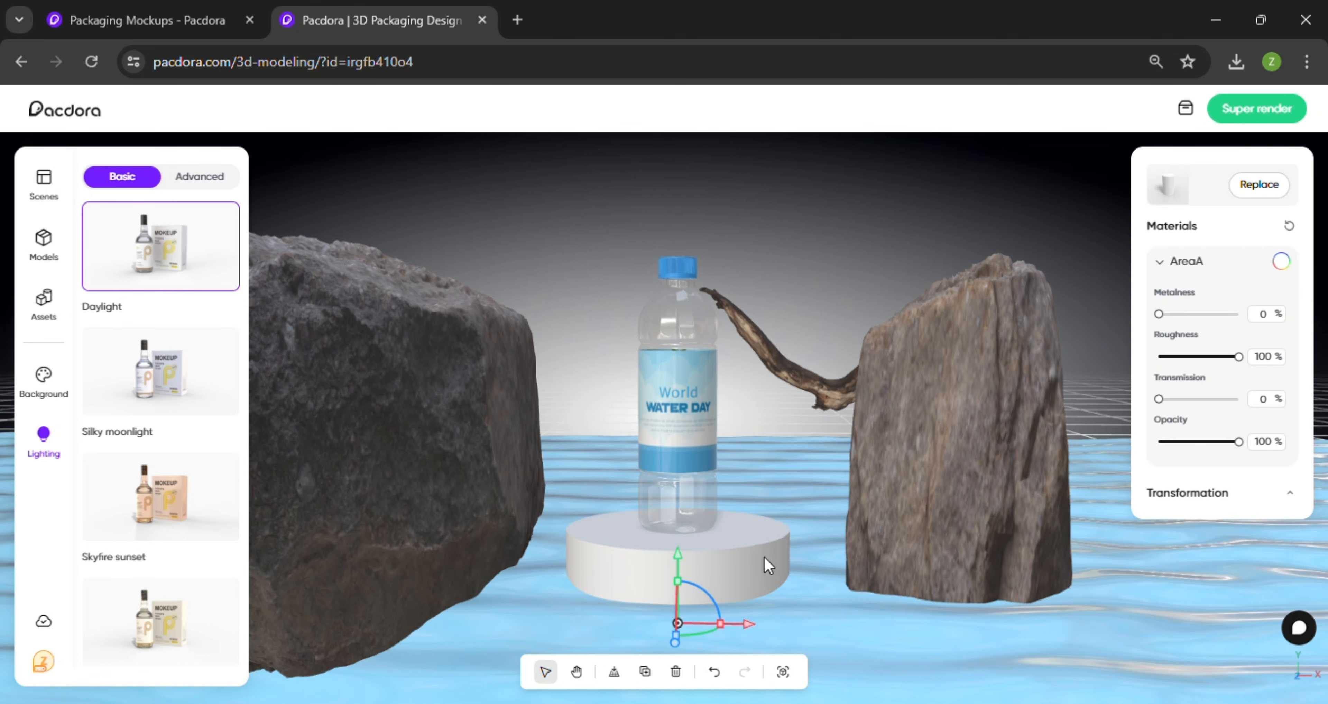
pyautogui.click(1281, 261)
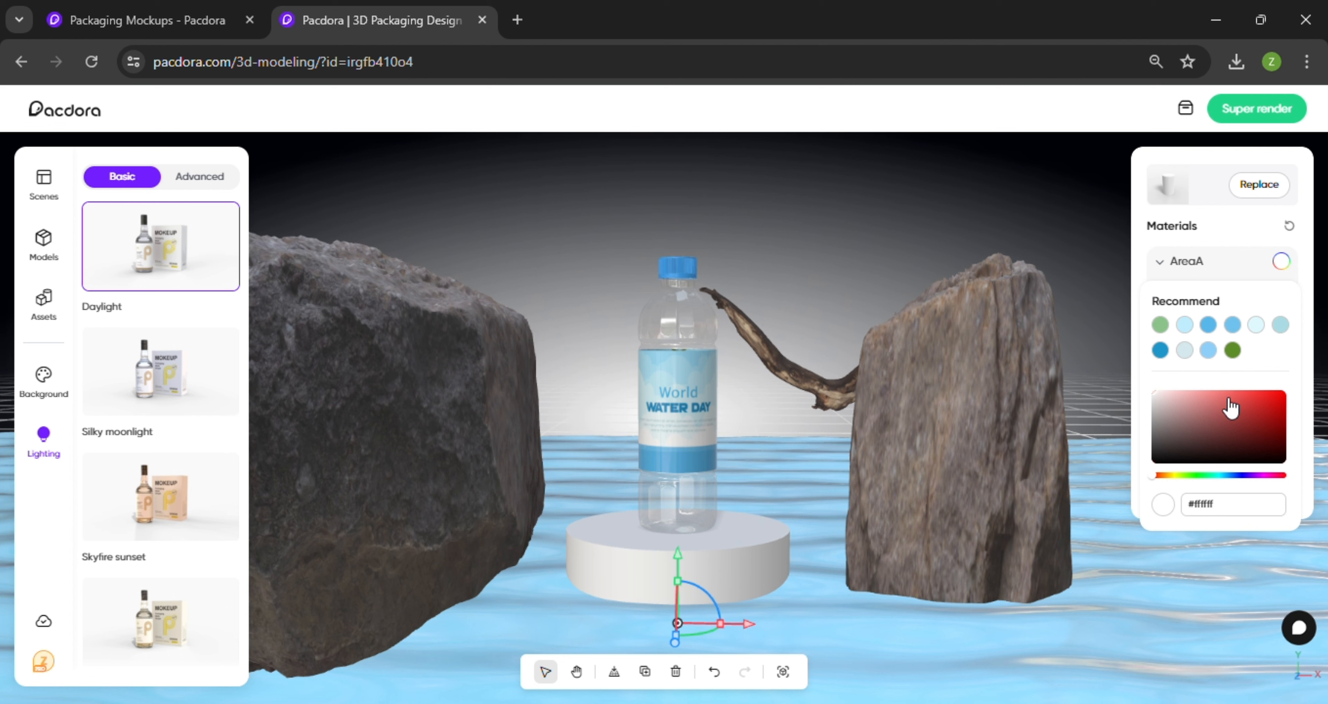
pyautogui.click(1214, 418)
pyautogui.moveTo(1217, 422); pyautogui.dragTo(1181, 434)
pyautogui.click(1225, 475)
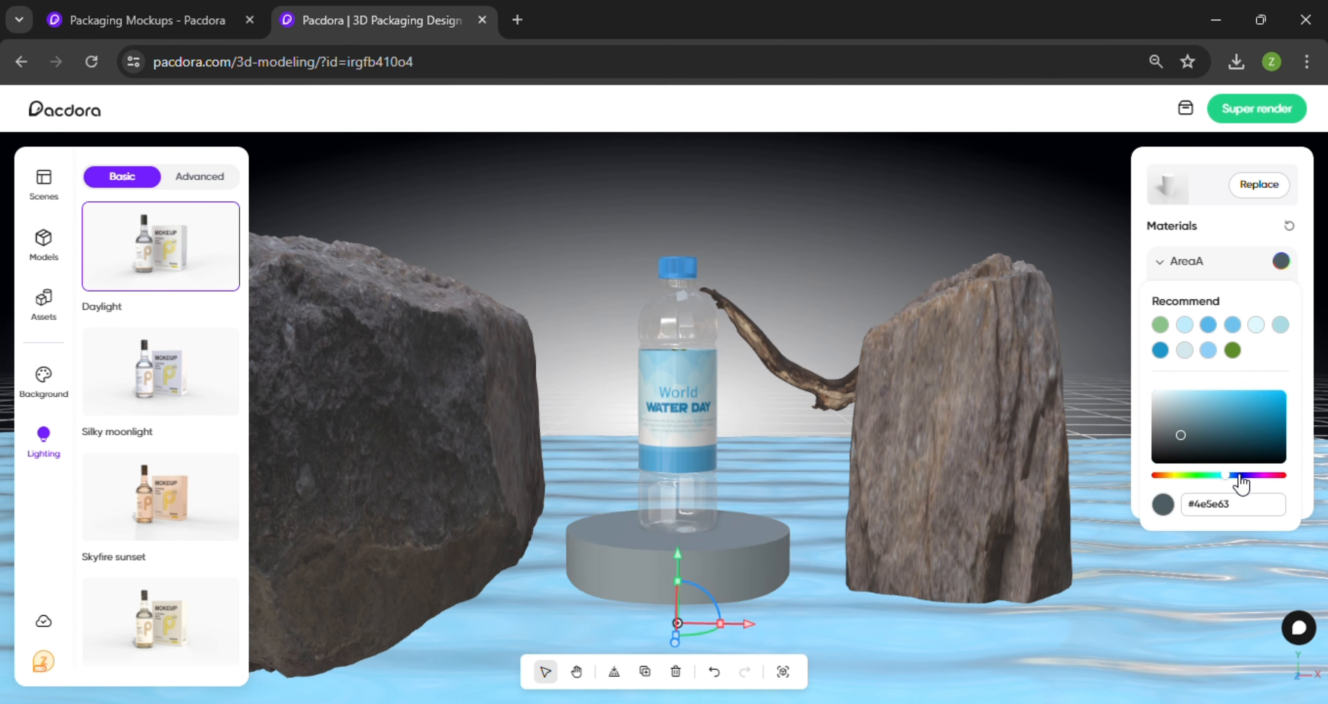
pyautogui.click(1243, 475)
pyautogui.click(1262, 416)
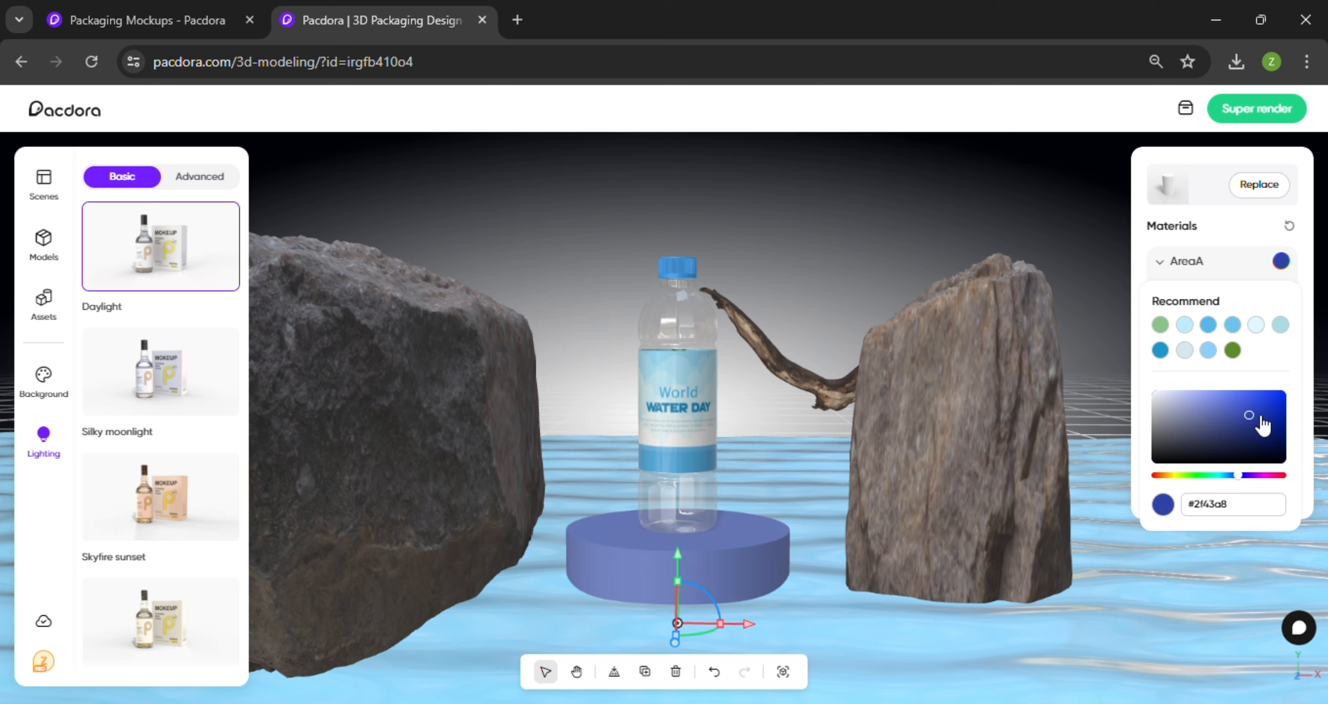
pyautogui.moveTo(1261, 417); pyautogui.dragTo(1253, 411)
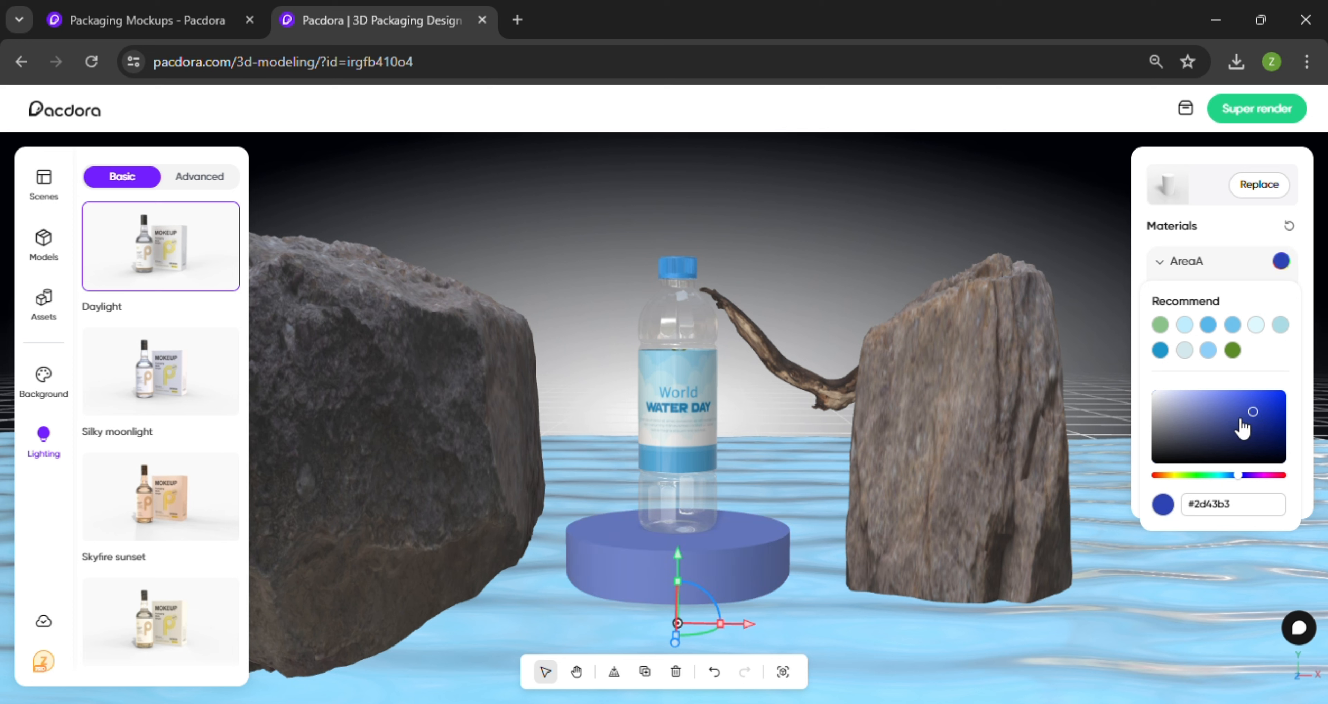
pyautogui.click(1209, 351)
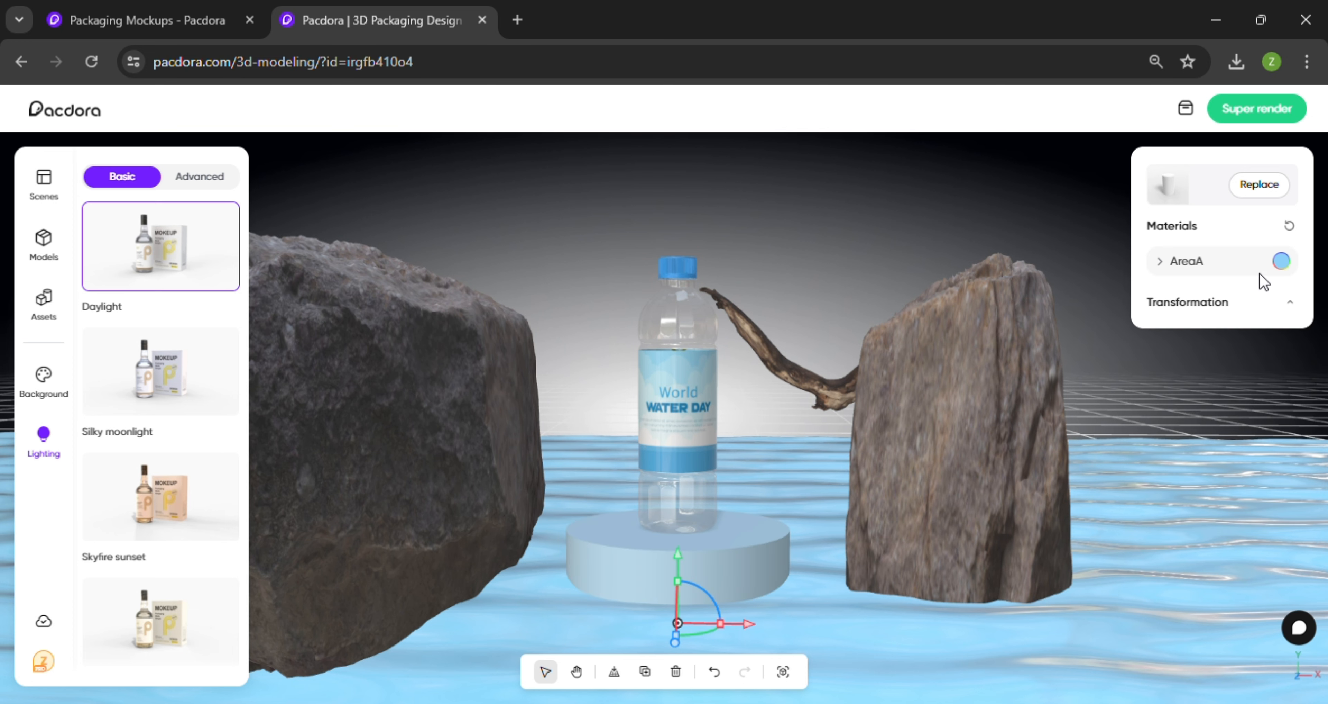
# Recolor the podium under the bottle to a strong blue, #2062d4.
pyautogui.click(1282, 260)
pyautogui.click(1219, 420)
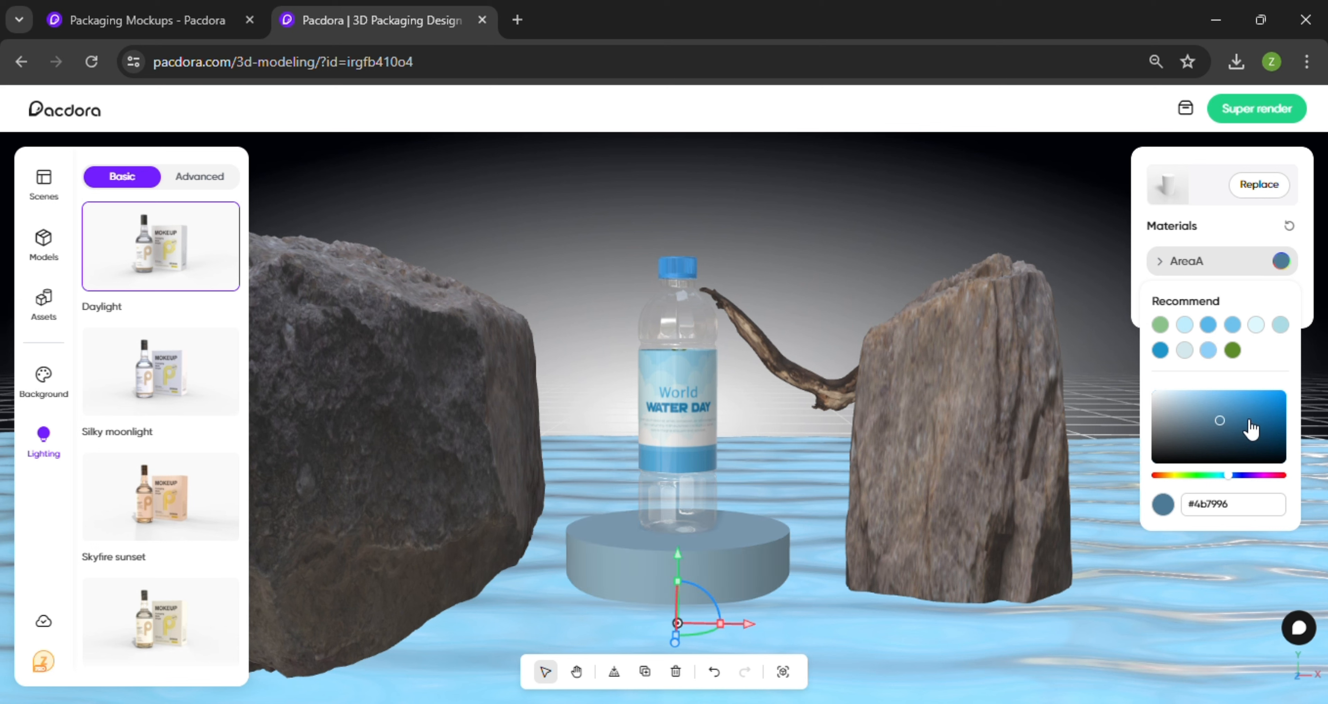
pyautogui.click(1267, 413)
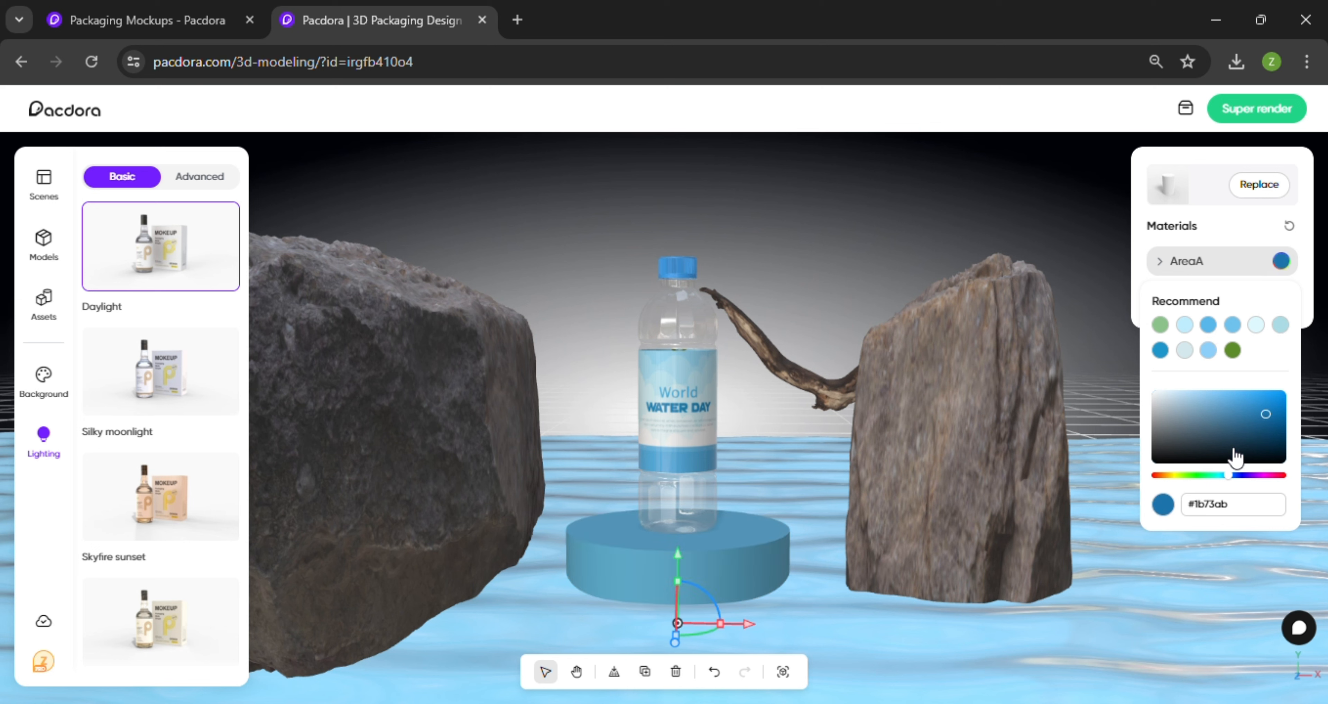
pyautogui.click(1240, 476)
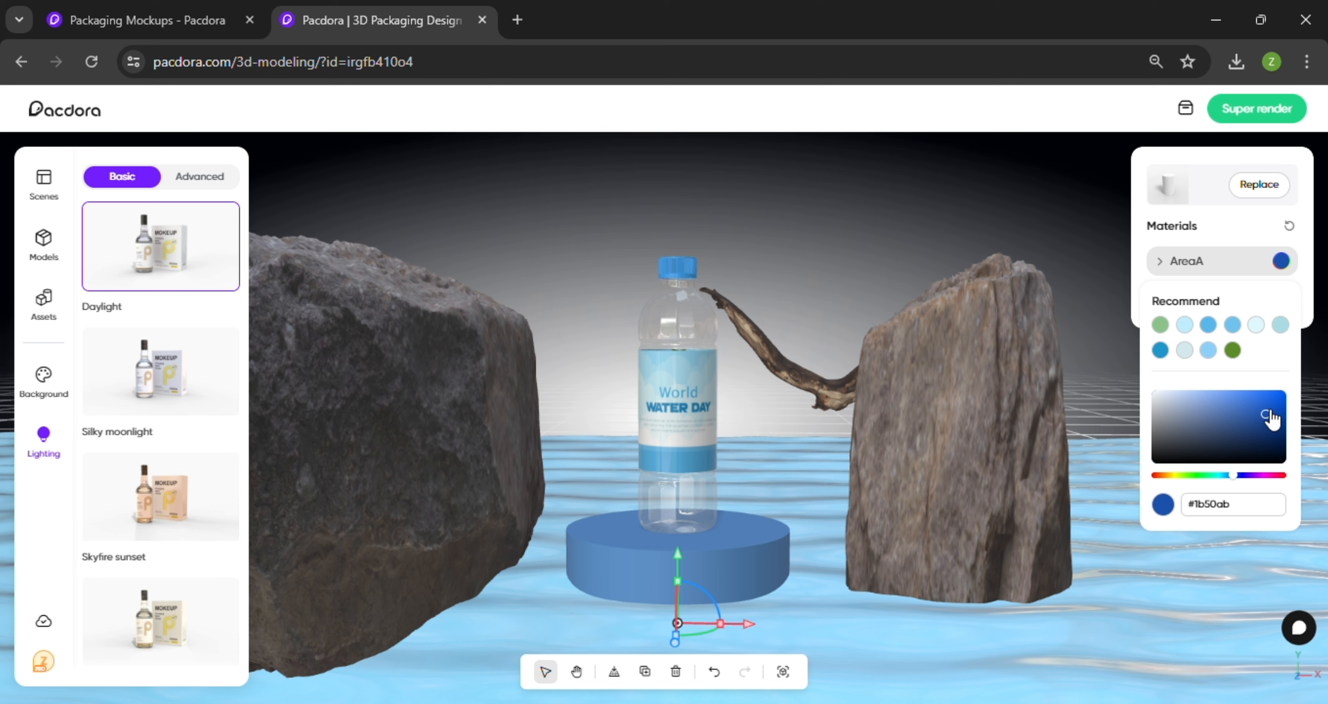
pyautogui.moveTo(1271, 411); pyautogui.dragTo(1273, 403)
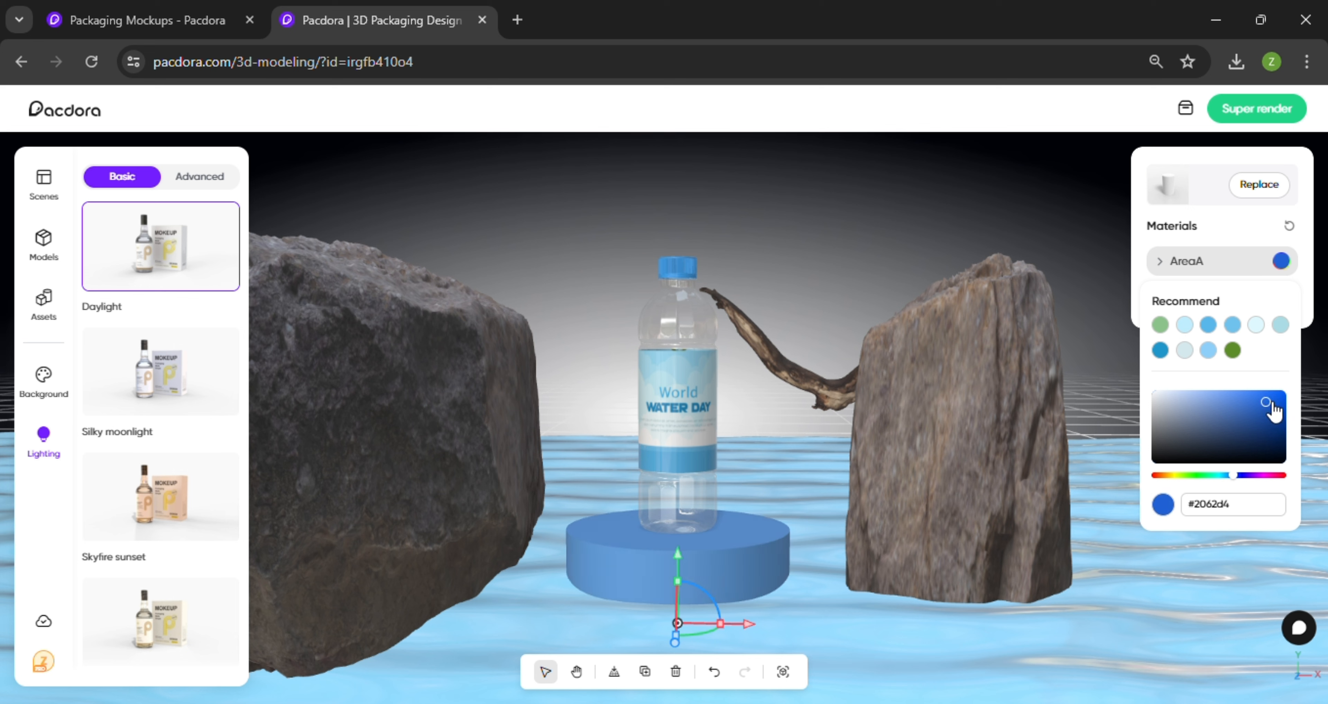
pyautogui.click(860, 230)
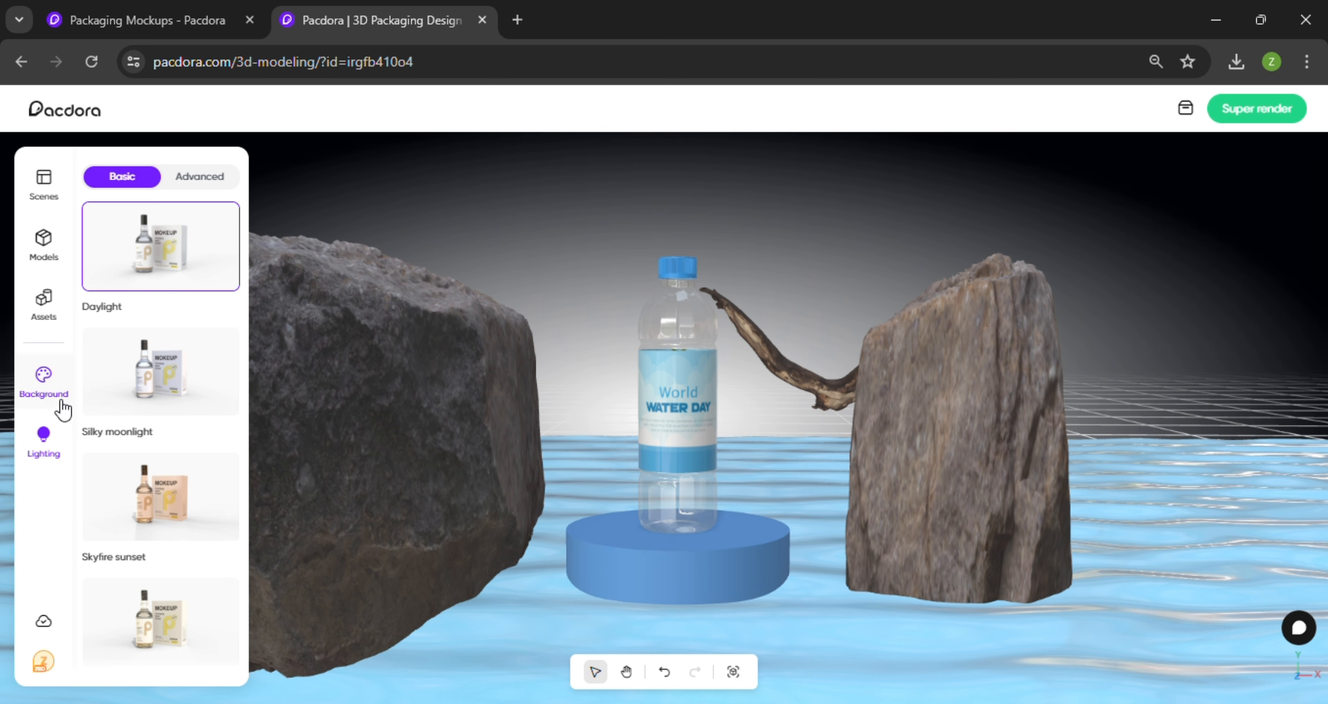
# Adjust the advanced lighting to an angle of 7°, a height of 40° and a brightness of 60%.
pyautogui.click(188, 180)
pyautogui.moveTo(164, 354); pyautogui.dragTo(166, 352)
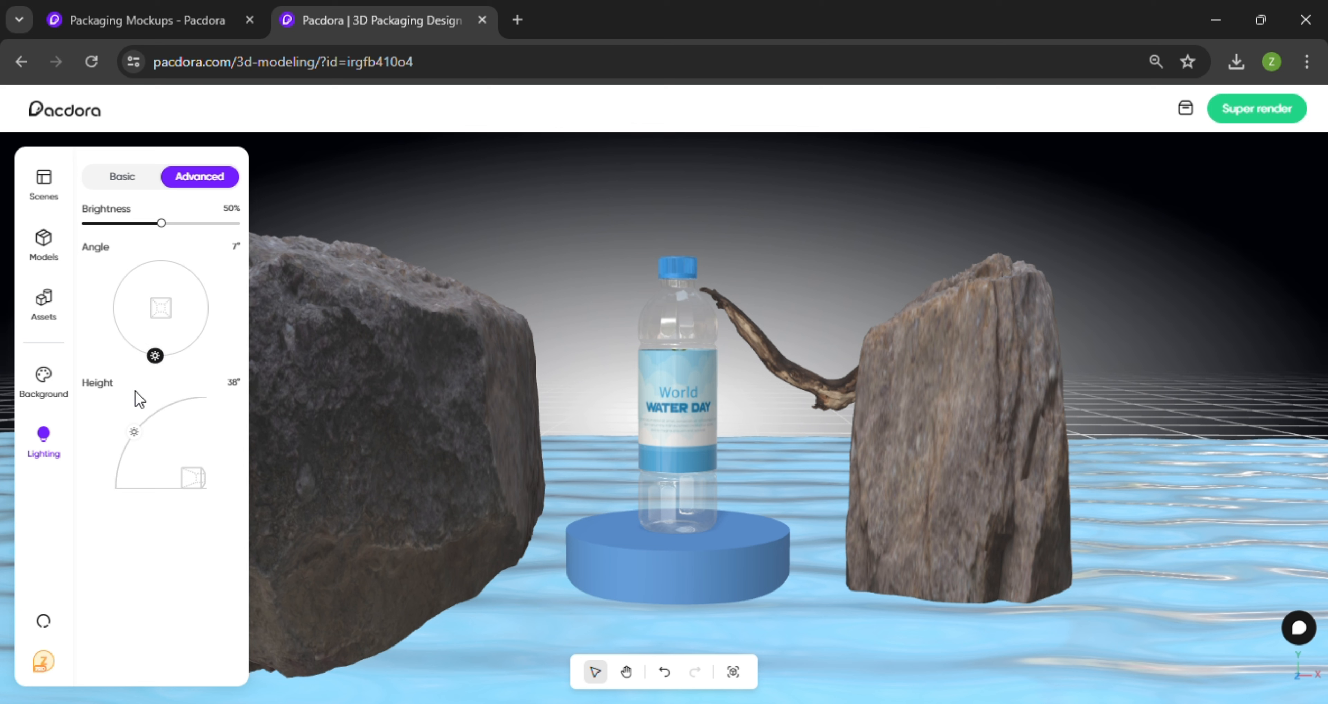
pyautogui.moveTo(139, 442)
pyautogui.mouseDown()
pyautogui.moveTo(135, 458)
pyautogui.moveTo(145, 439)
pyautogui.mouseUp()
pyautogui.moveTo(161, 223); pyautogui.dragTo(187, 233)
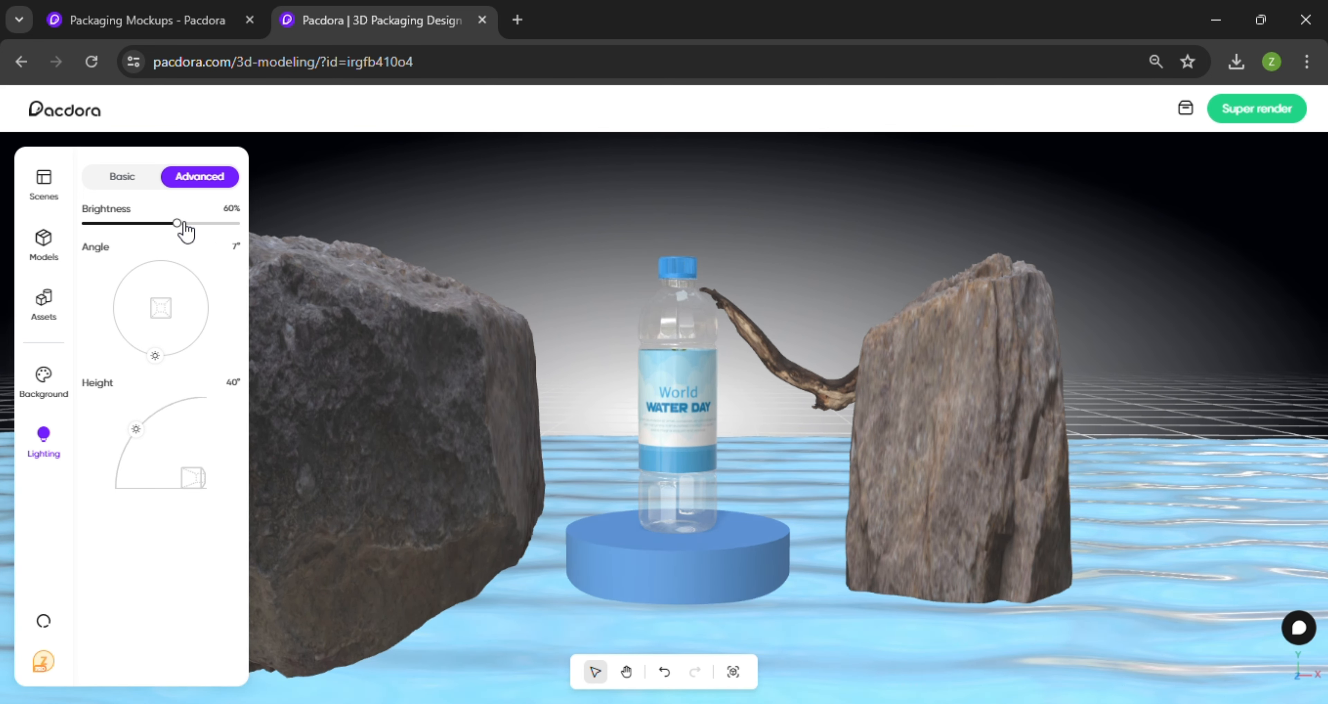
pyautogui.click(55, 188)
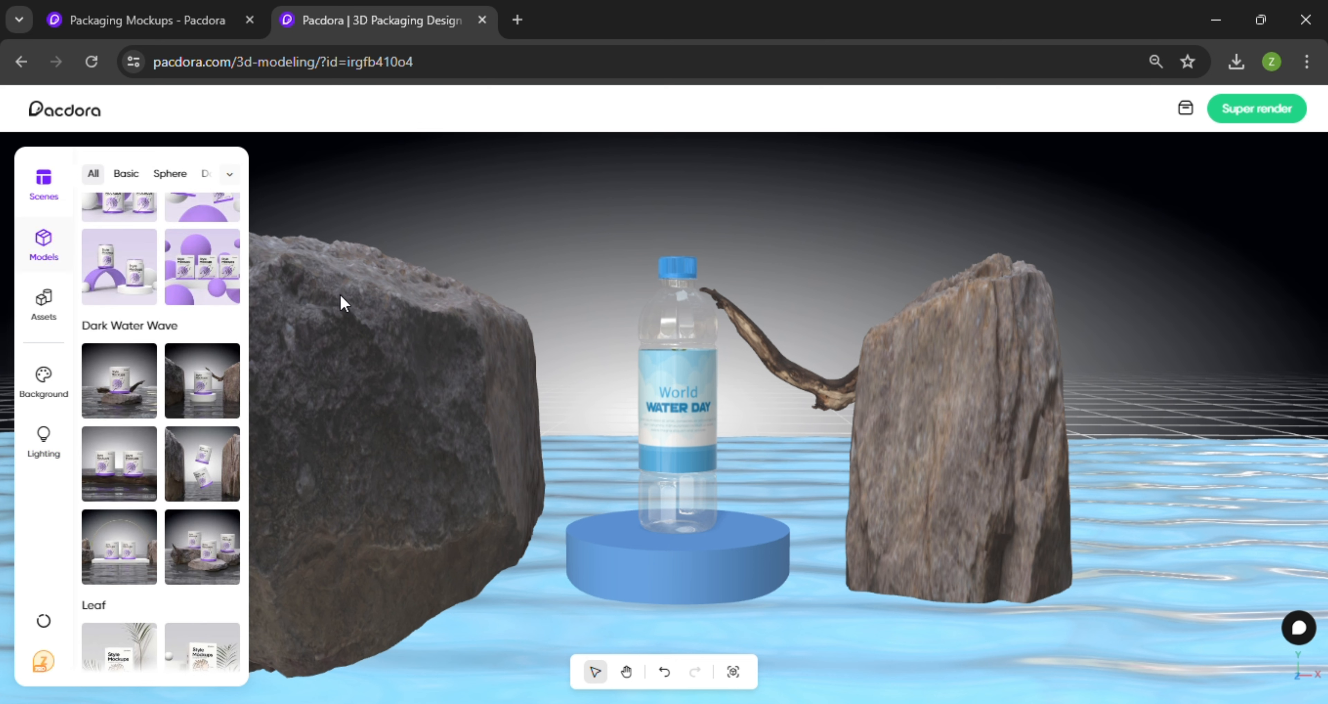
# Set up a super render with a 16:9 ratio and reframe the view closer on the bottle between the two rocks.
pyautogui.click(1299, 118)
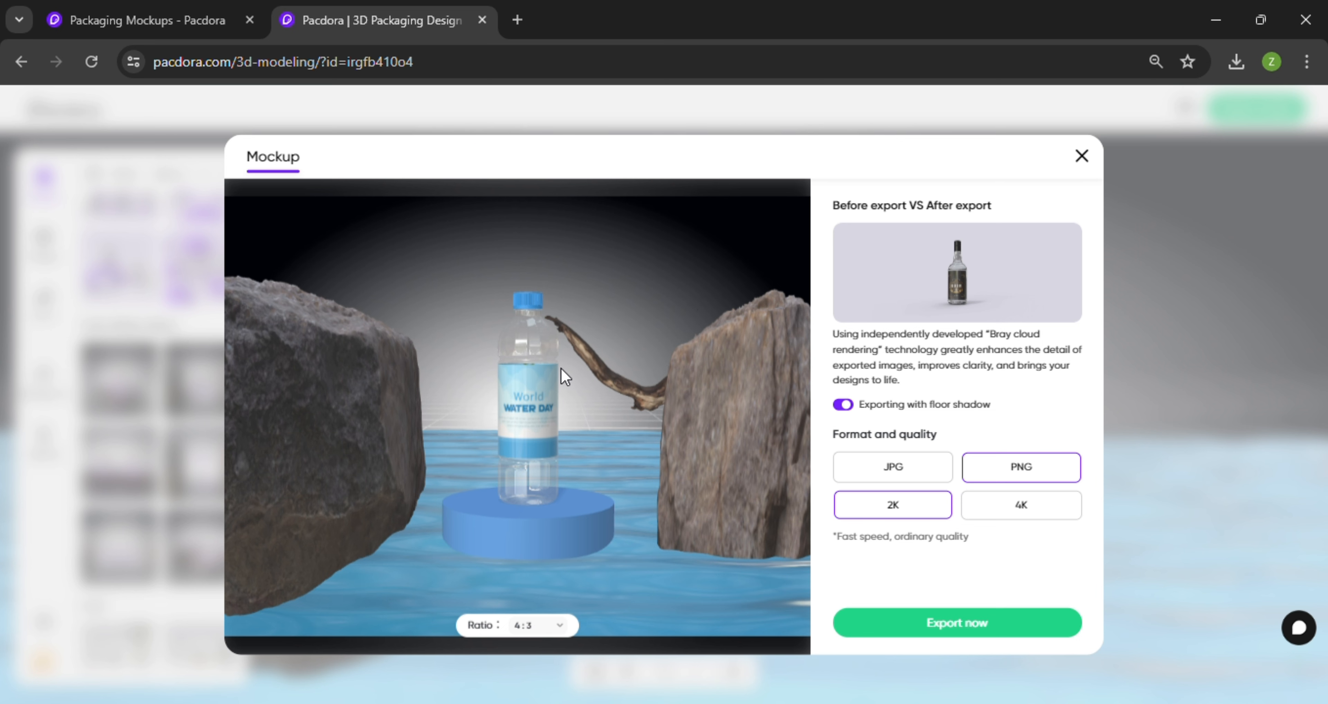
pyautogui.click(560, 626)
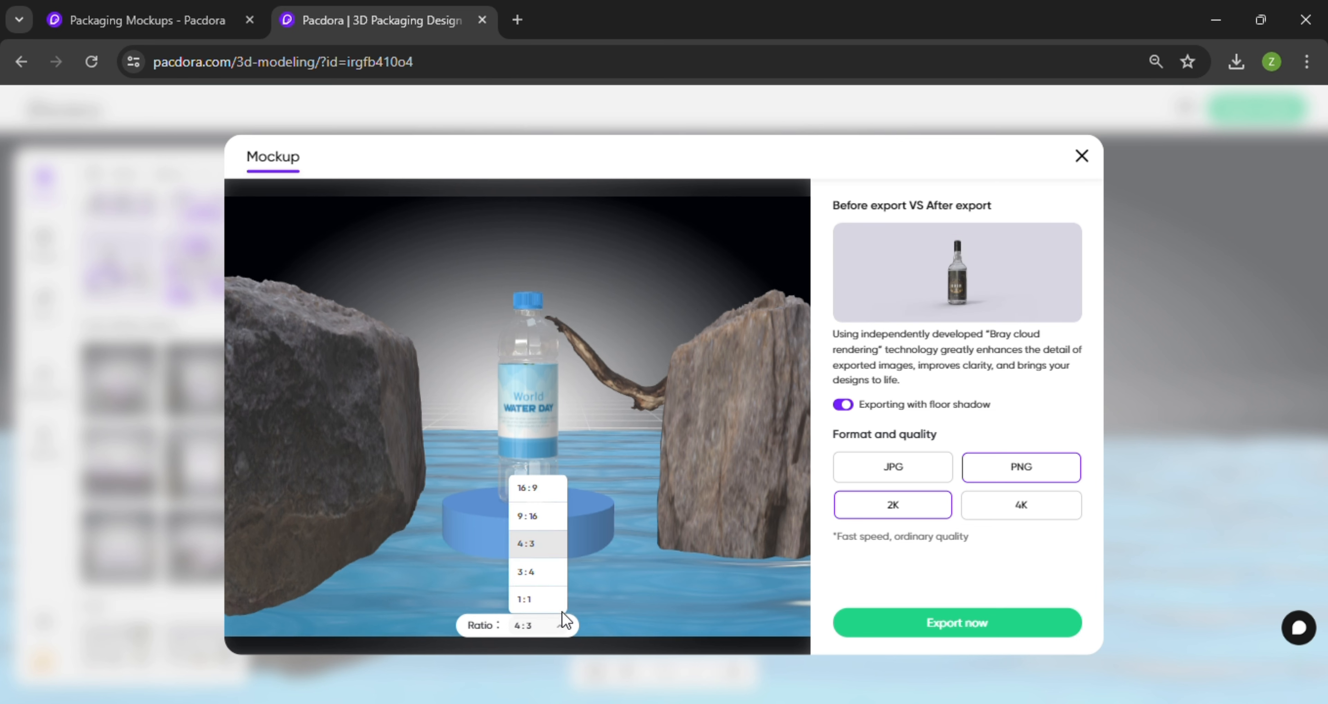
pyautogui.click(535, 487)
pyautogui.scroll(1, 560, 424)
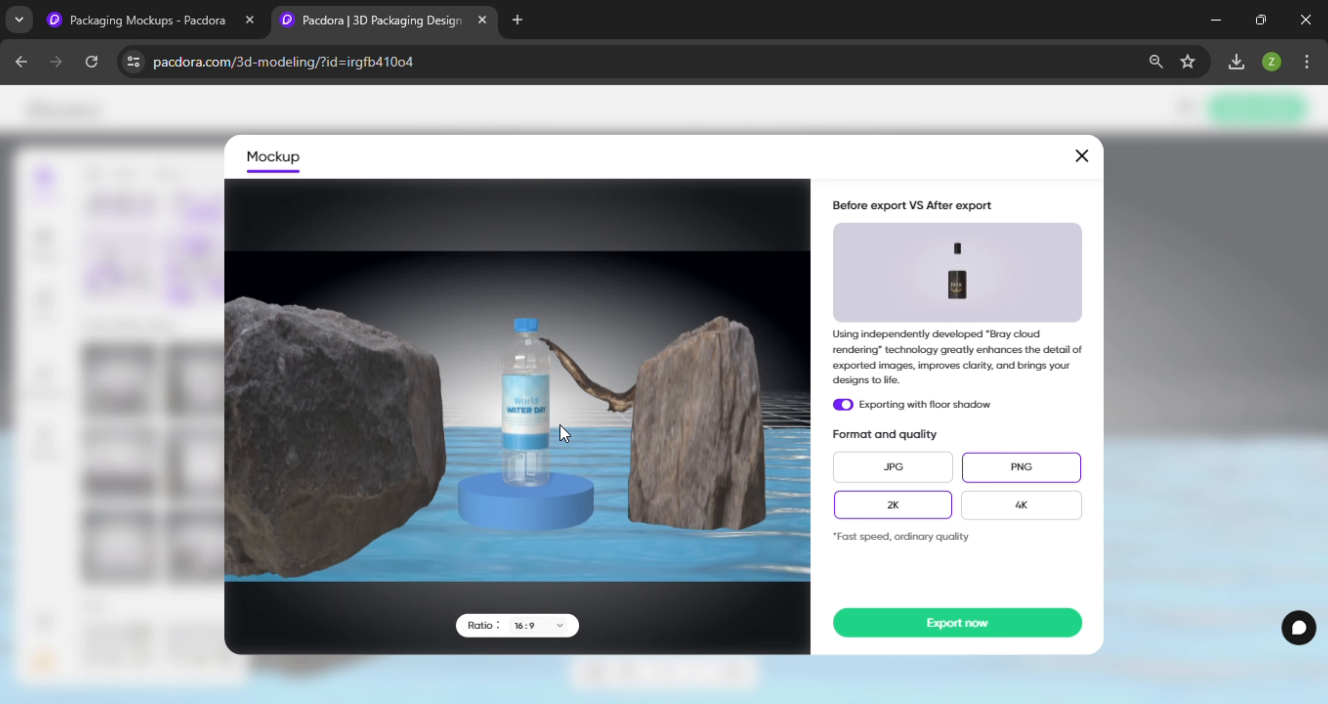
pyautogui.scroll(3, 555, 431)
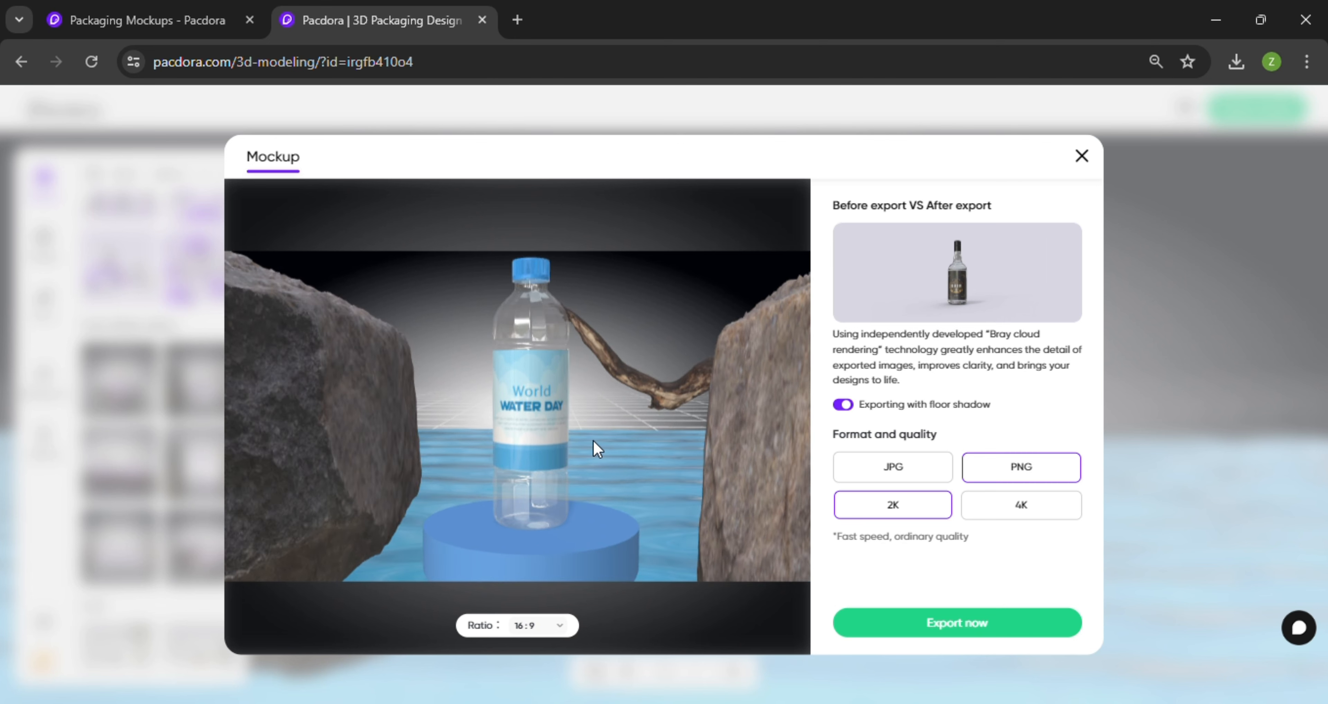
pyautogui.scroll(-3, 594, 440)
pyautogui.scroll(1, 594, 440)
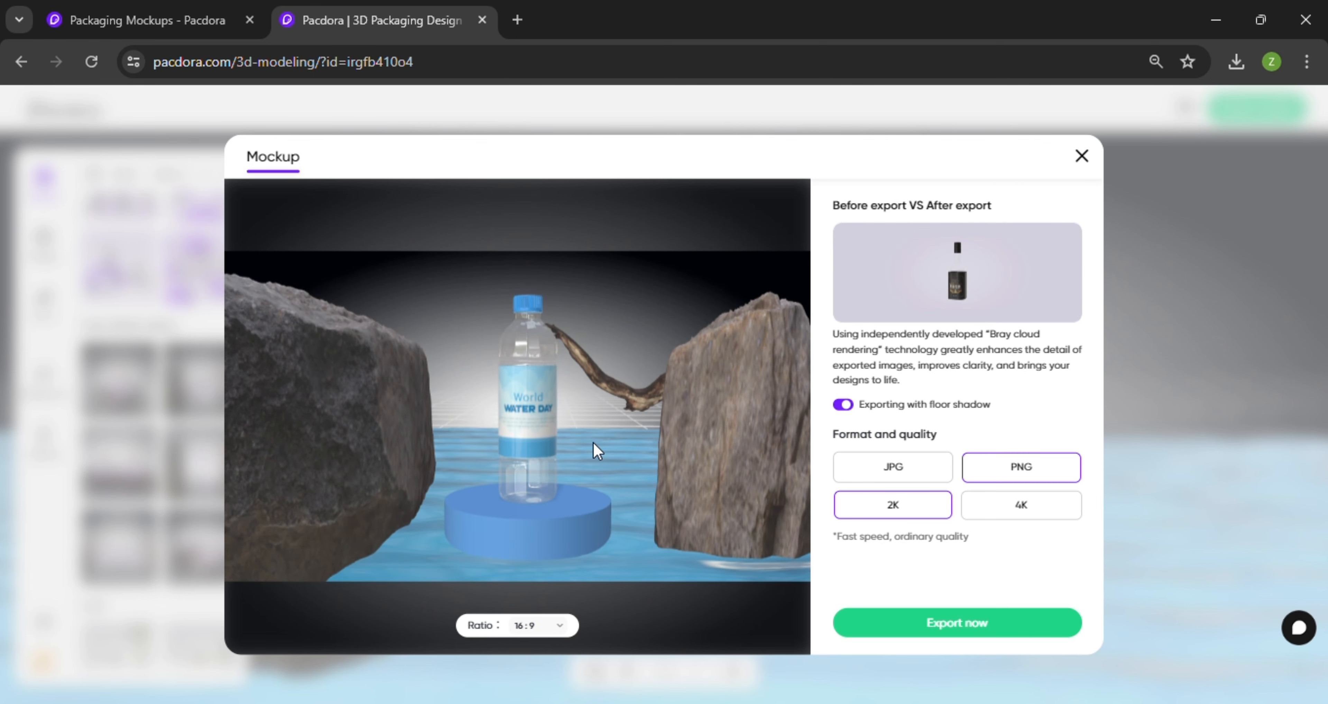
pyautogui.click(600, 449)
pyautogui.moveTo(604, 453); pyautogui.dragTo(555, 448)
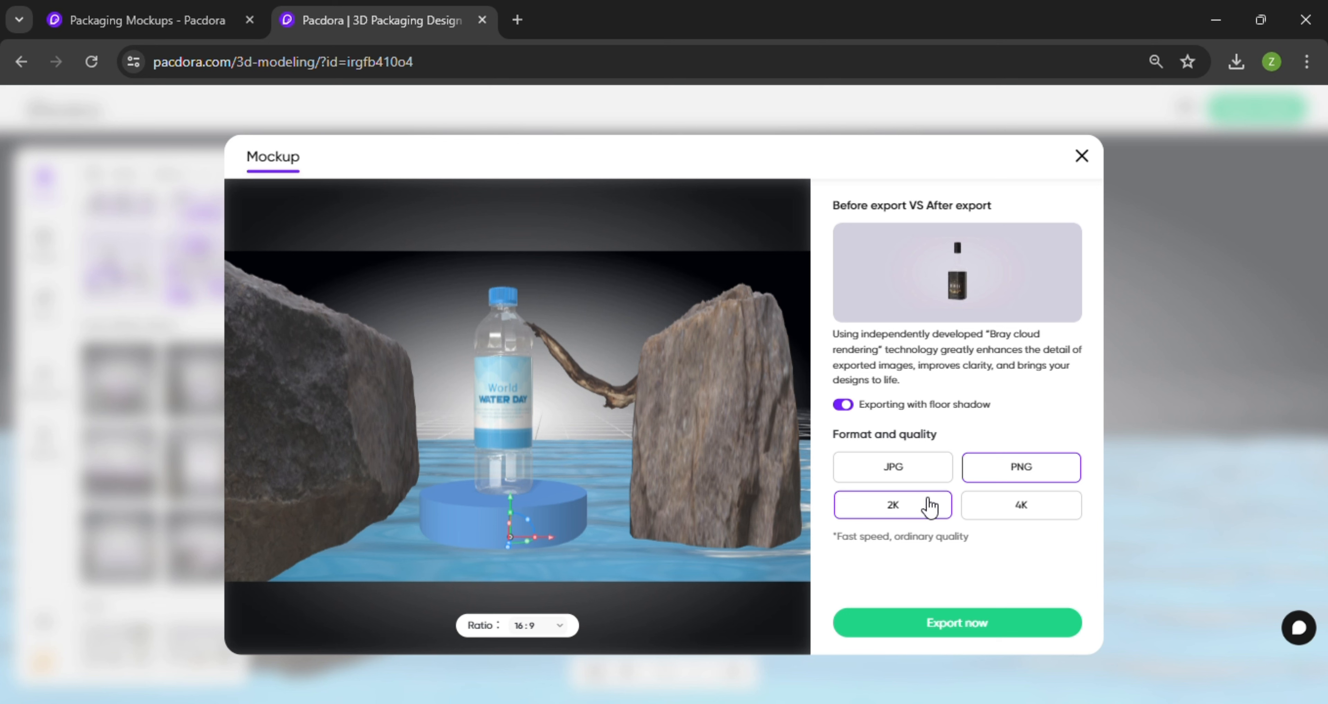
# Export the framed scene as a 2K PNG with floor shadow and download the finished render.
pyautogui.click(962, 628)
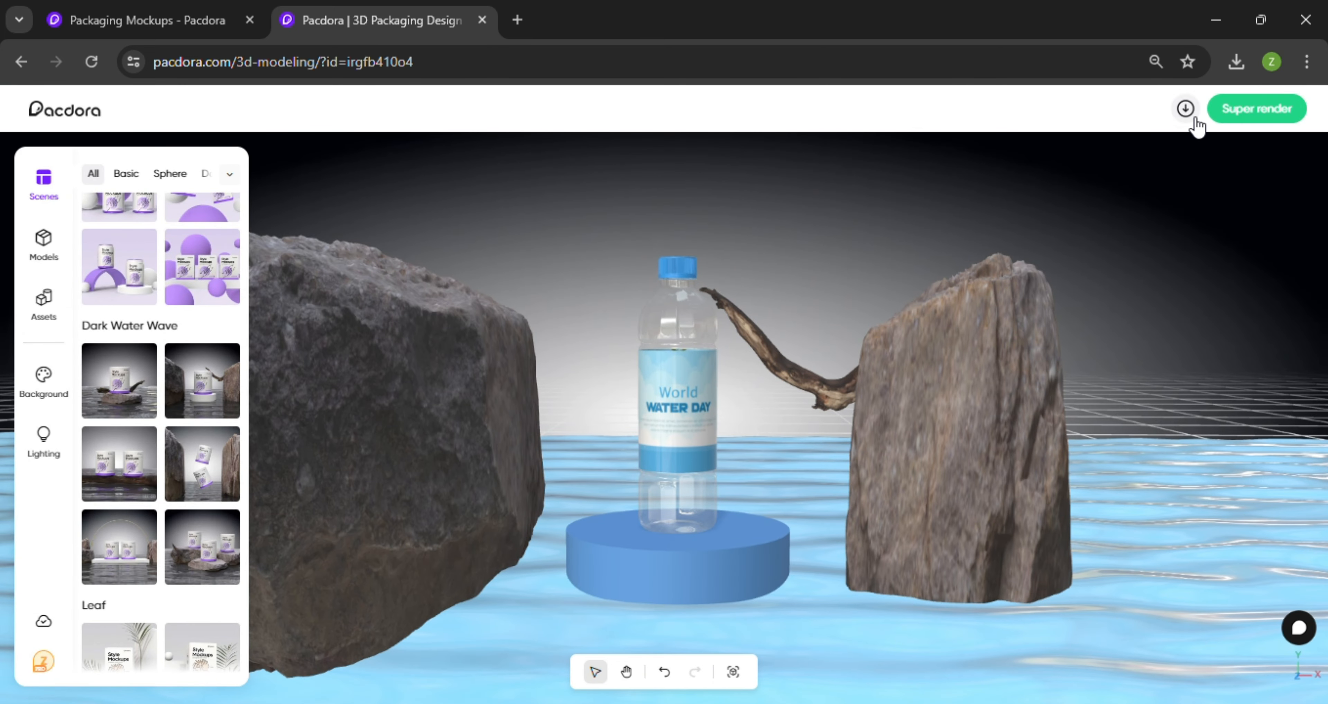
pyautogui.click(1192, 117)
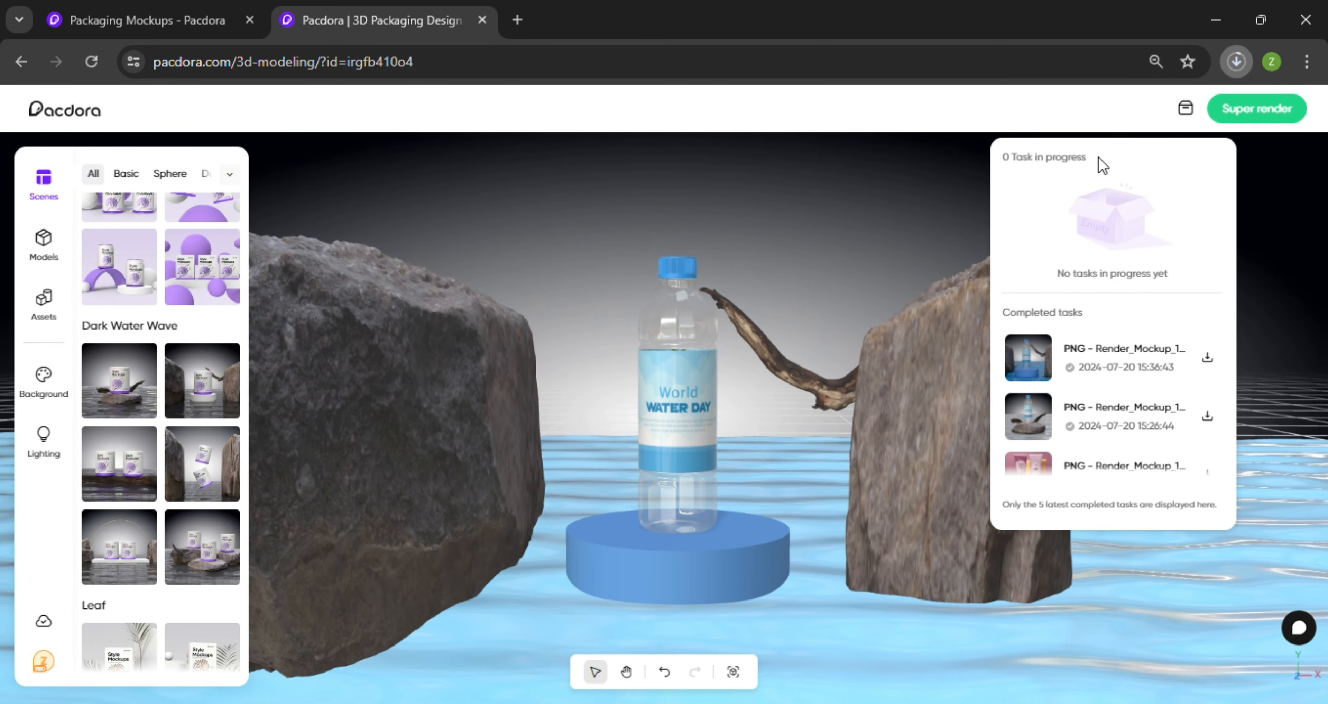